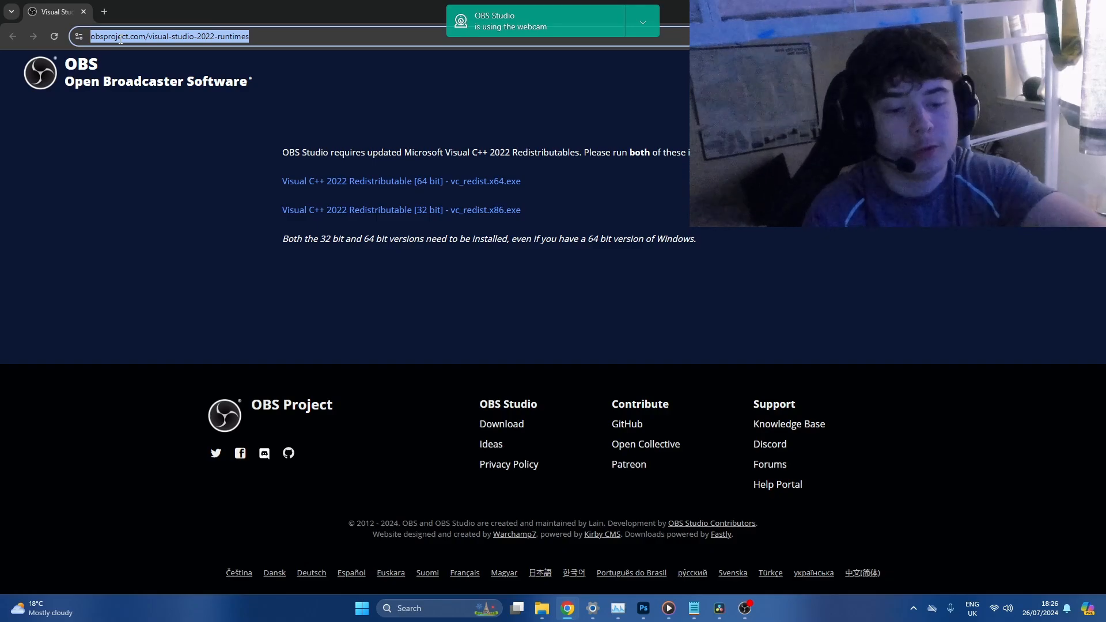
Search the web for upscayl
text(upsca)
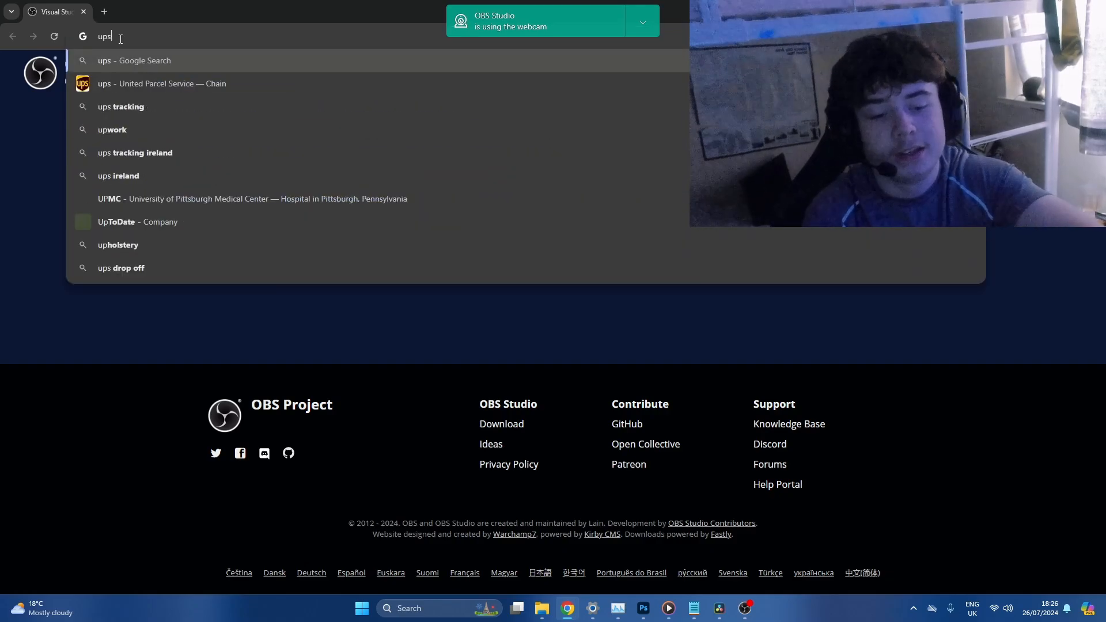
text(yl)
key(Return)
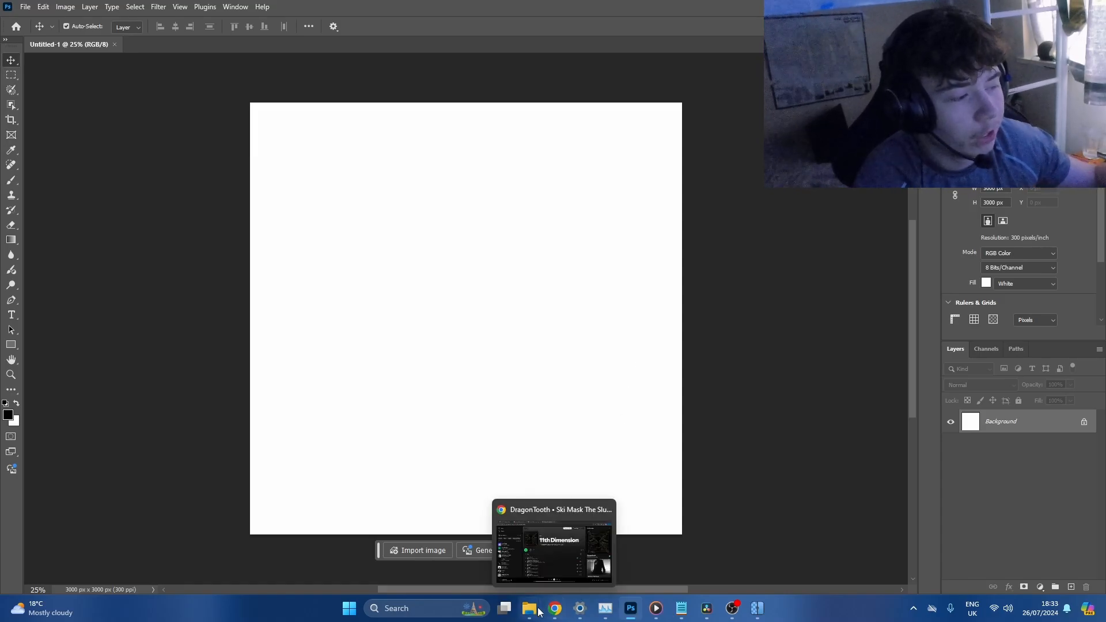
Show the Downloads folder as large thumbnails and place the second upscaled PNG portrait on the blank canvas
mouse_move(529, 609)
click(513, 549)
click(503, 278)
right_click(940, 269)
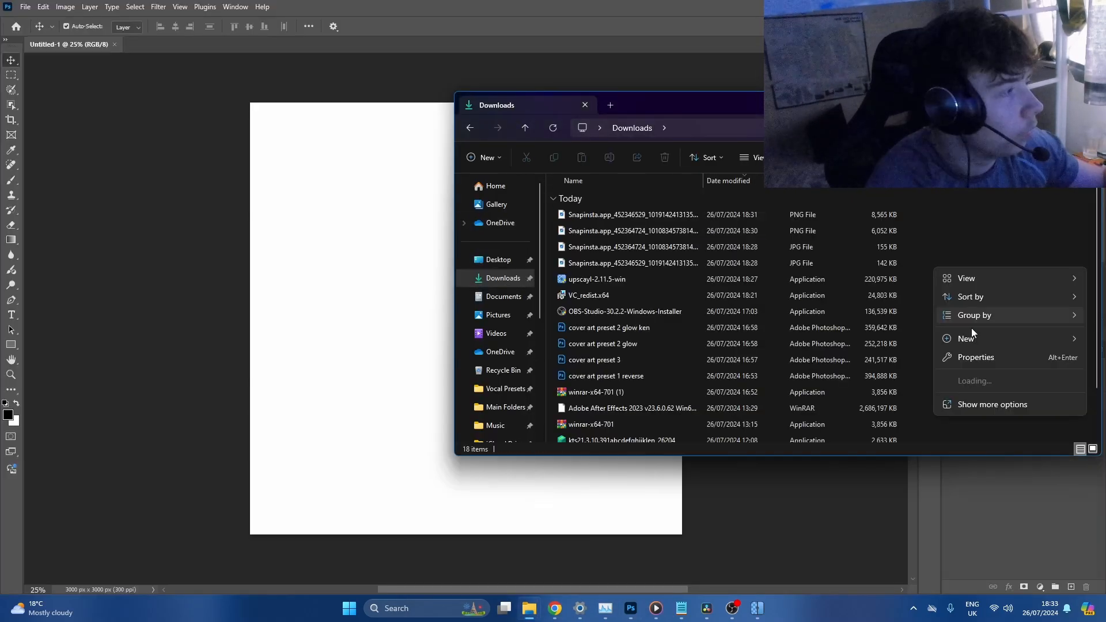
mouse_move(974, 279)
click(839, 300)
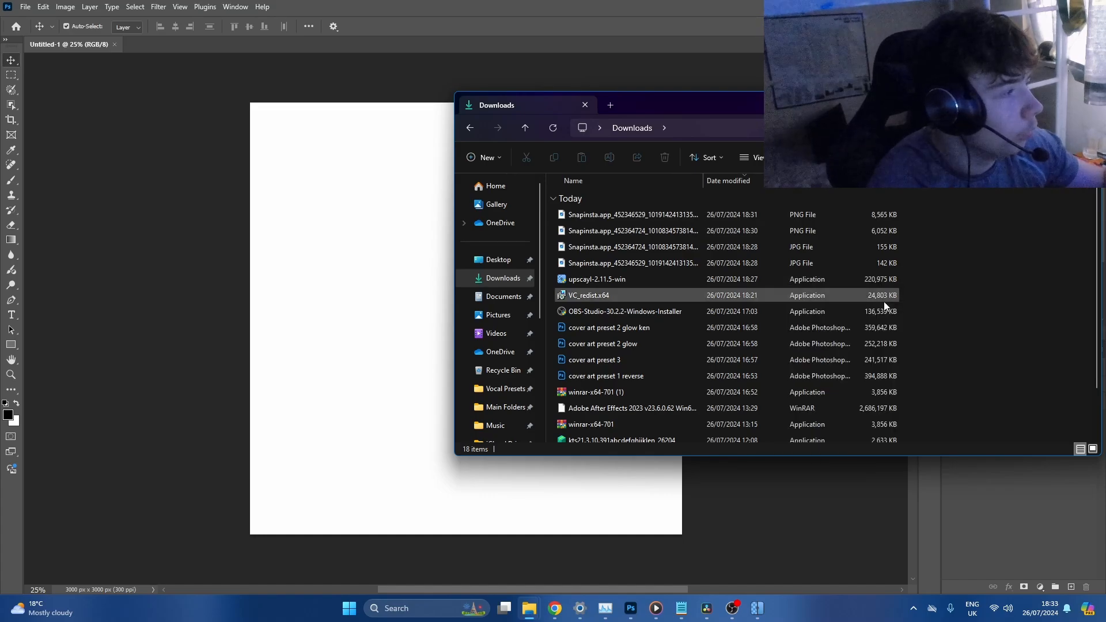
click(664, 226)
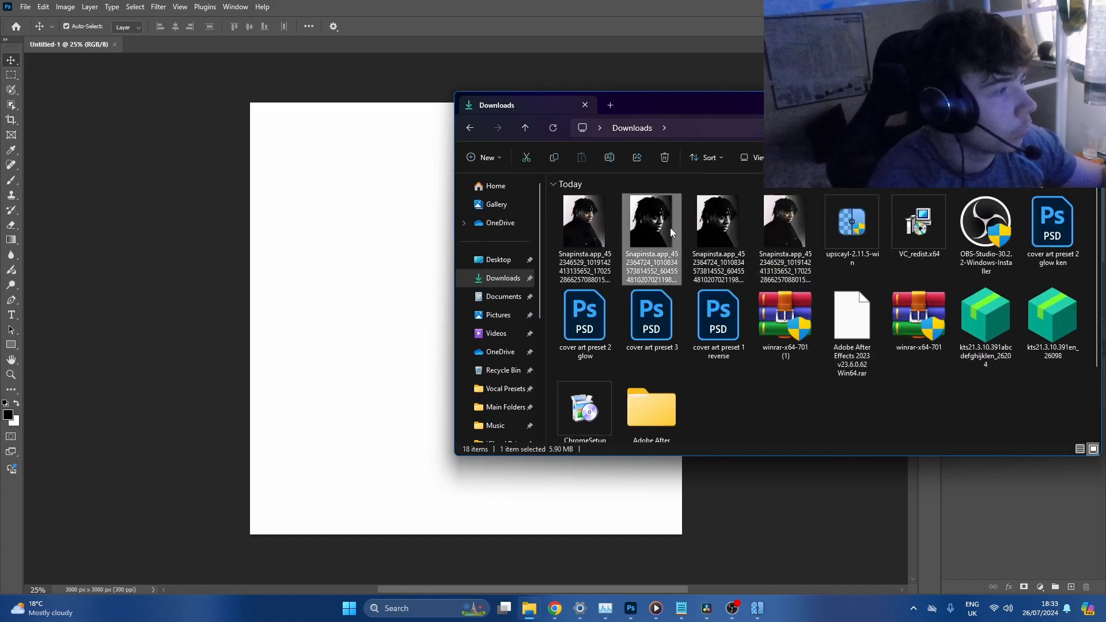
drag(669, 227, 244, 202)
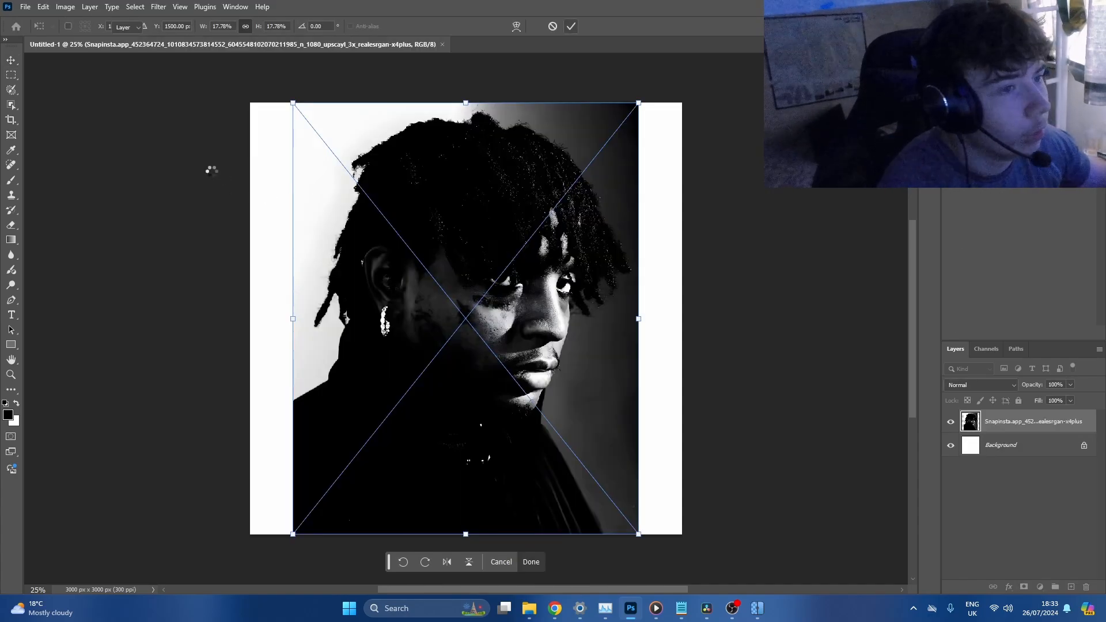
Select the blank strip beside the portrait with the Rectangular Marquee and extend the backdrop across the white margins with Generative Fill
click(11, 75)
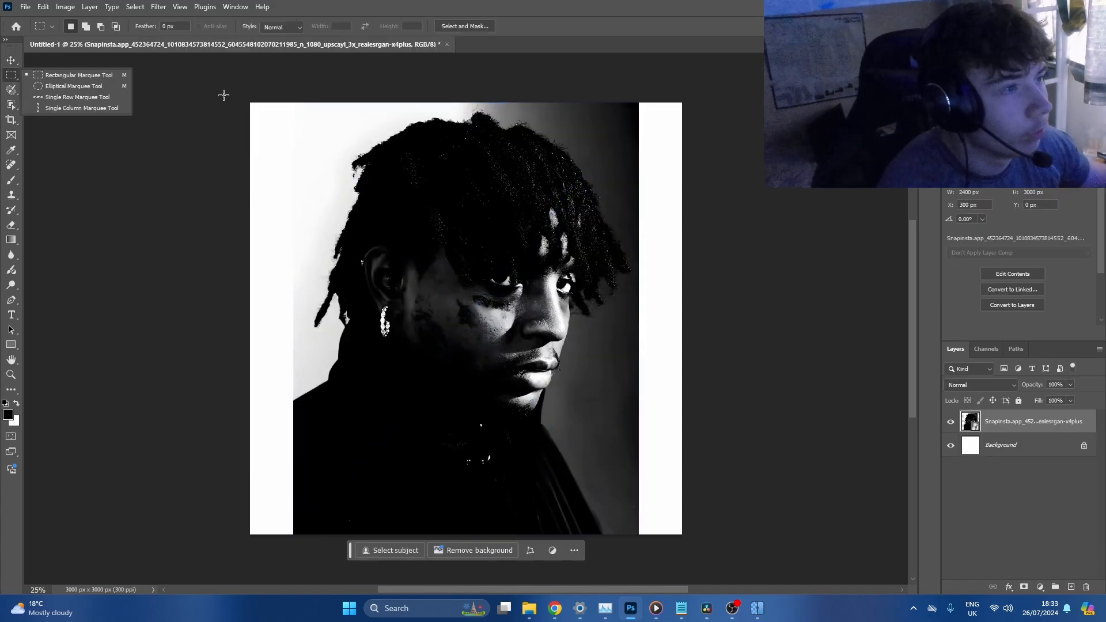
drag(250, 102, 302, 535)
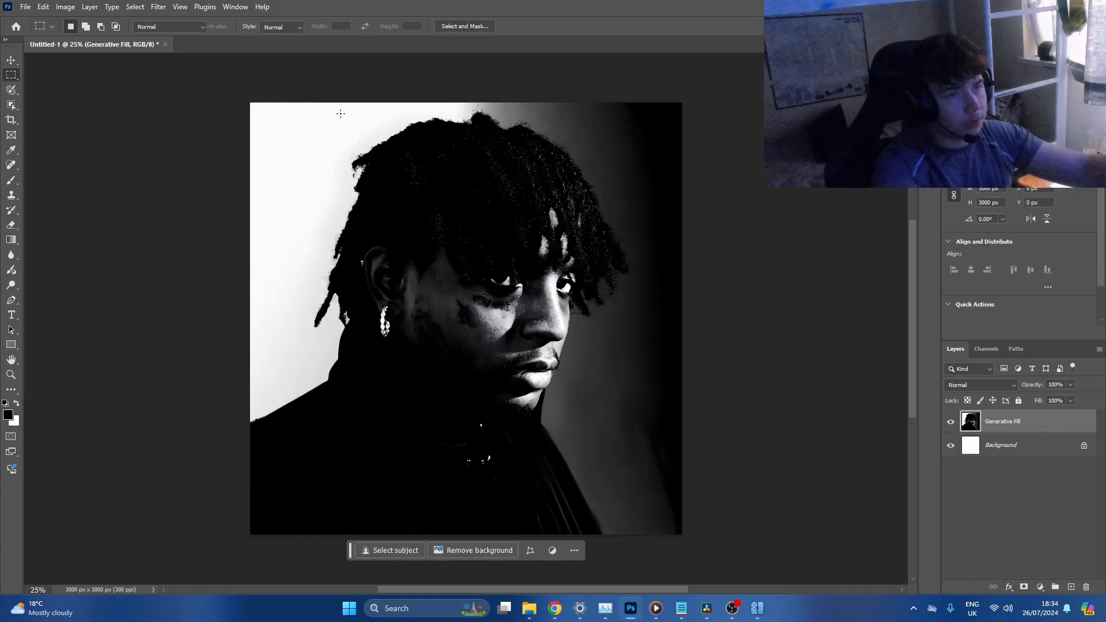
Convert the Generative Fill layer to a smart object
key(b)
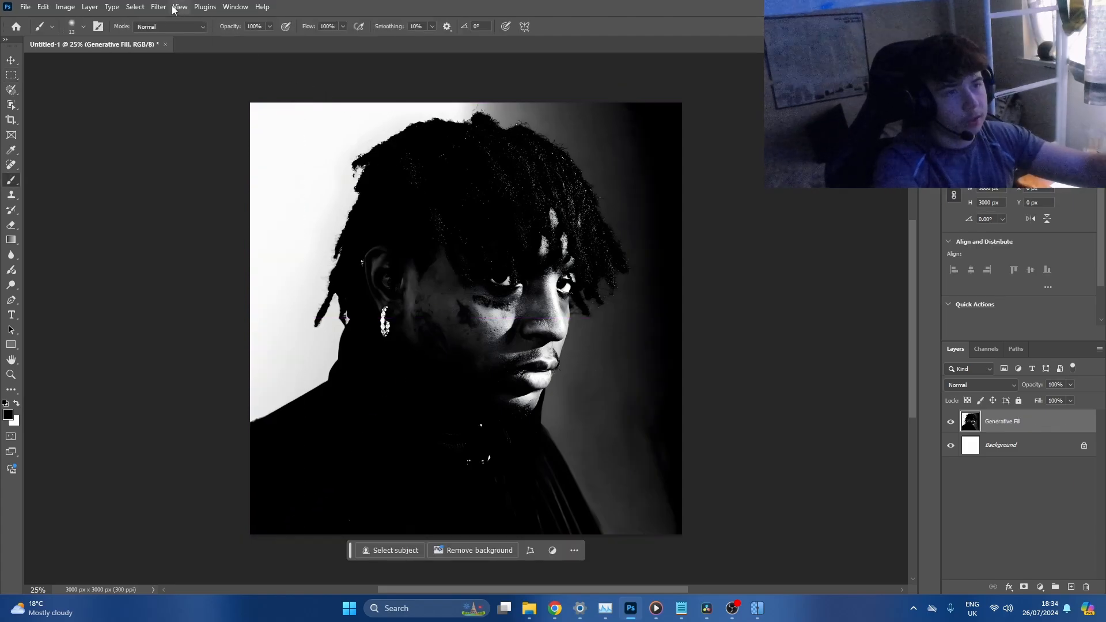
right_click(1064, 425)
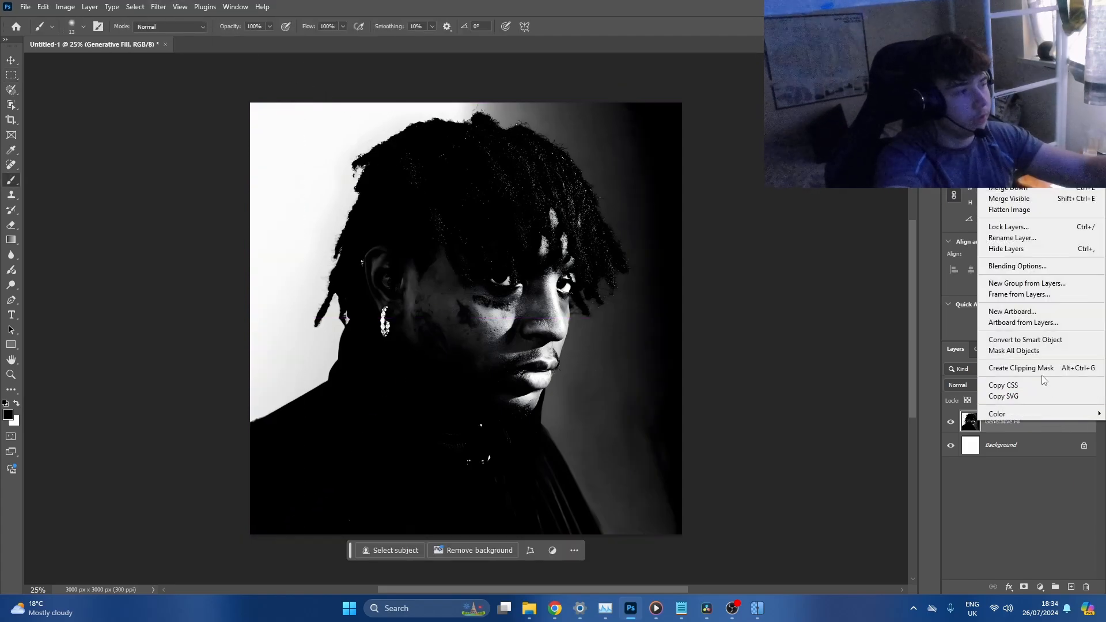
click(1026, 339)
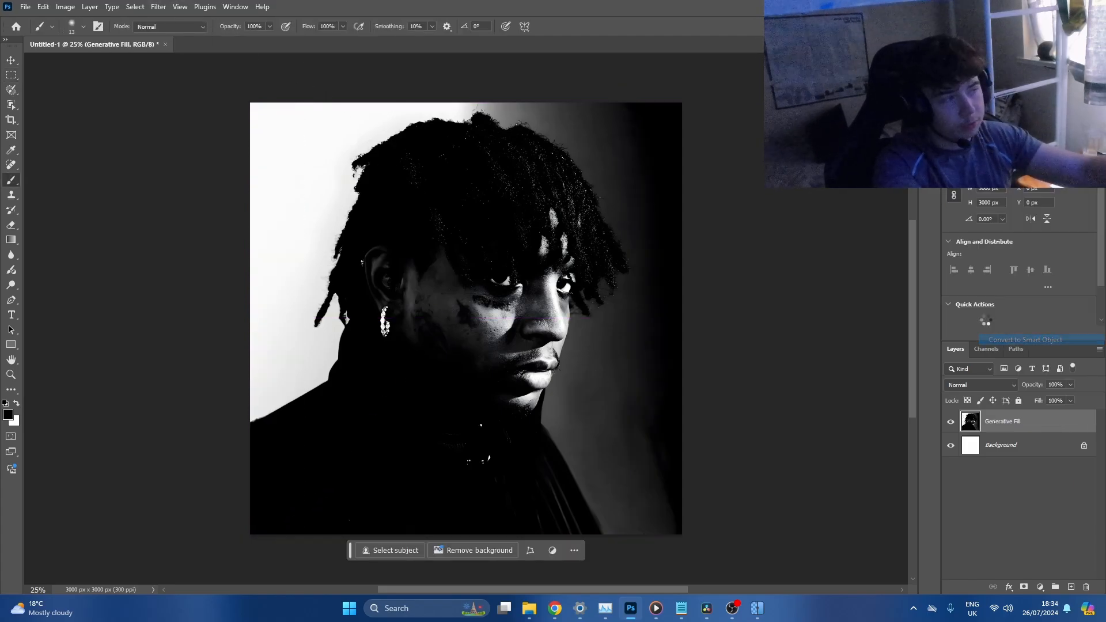
Apply the Colorize neural filter to the portrait as a smart filter with saturation at -12
click(158, 6)
click(187, 56)
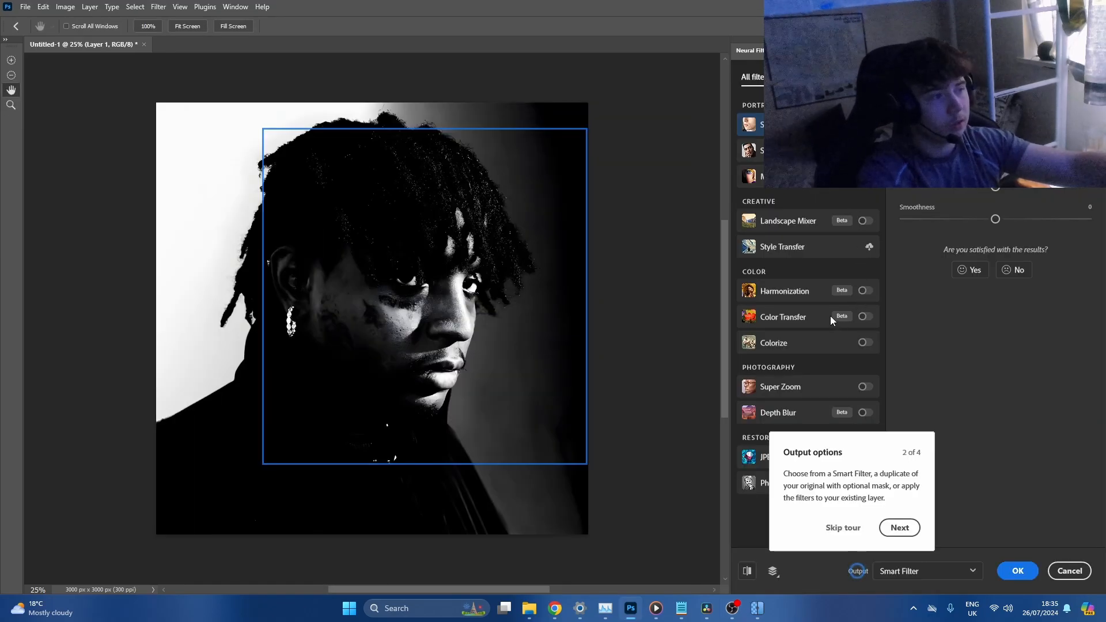
click(863, 343)
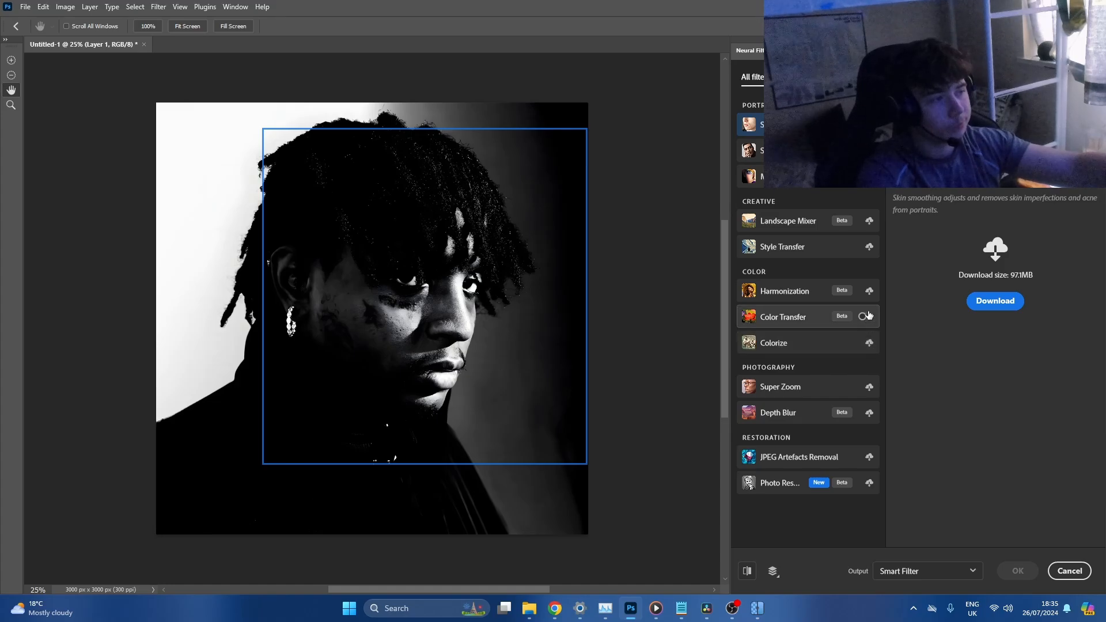
click(864, 318)
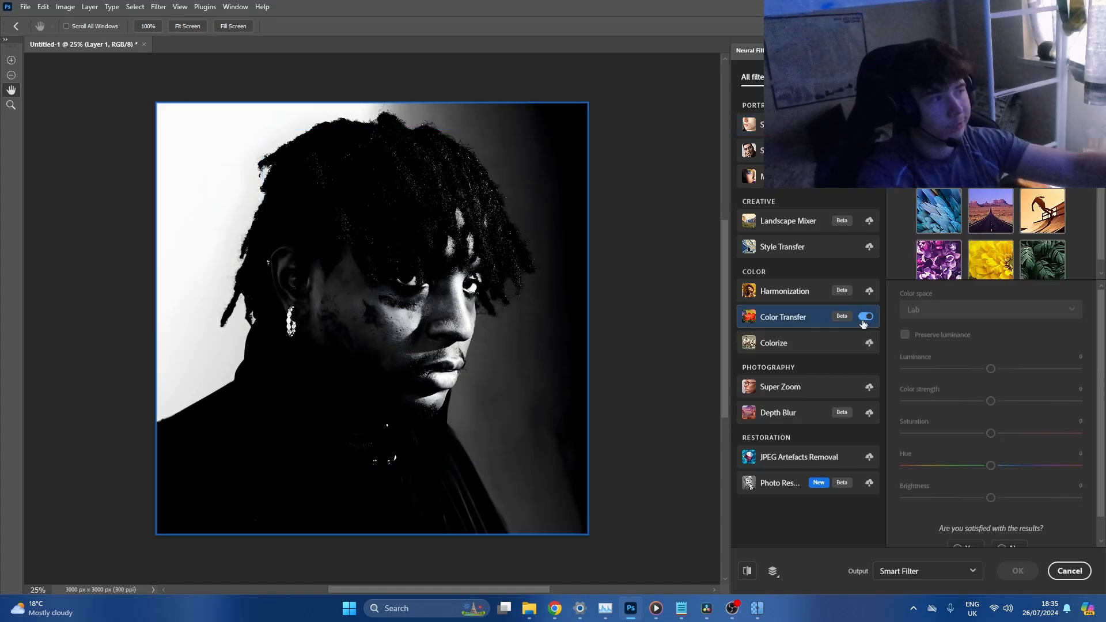
click(871, 344)
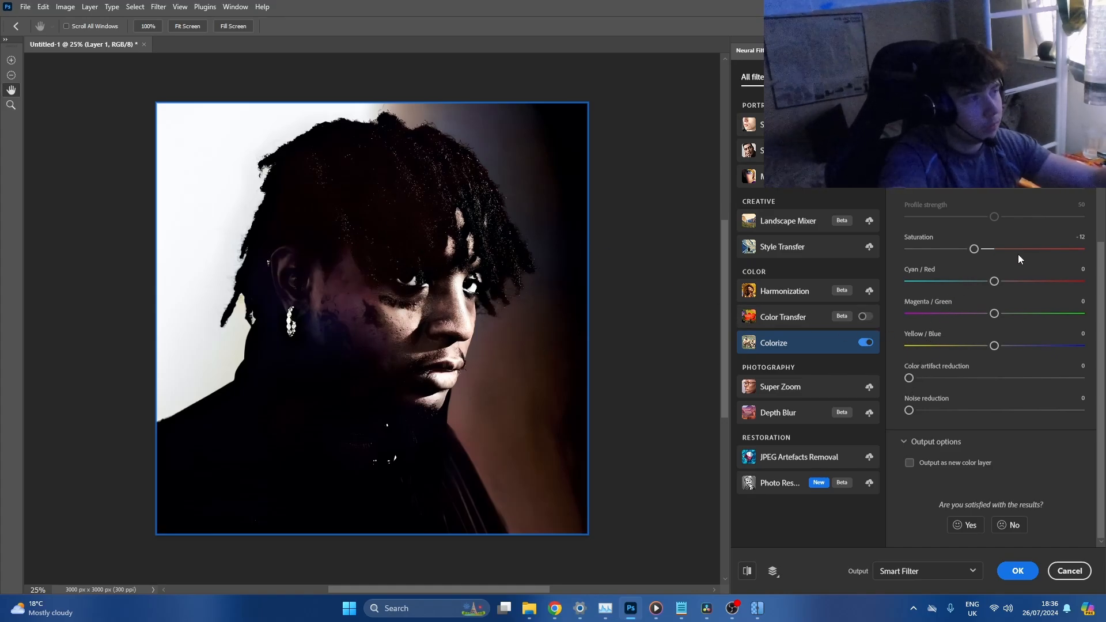
click(1012, 571)
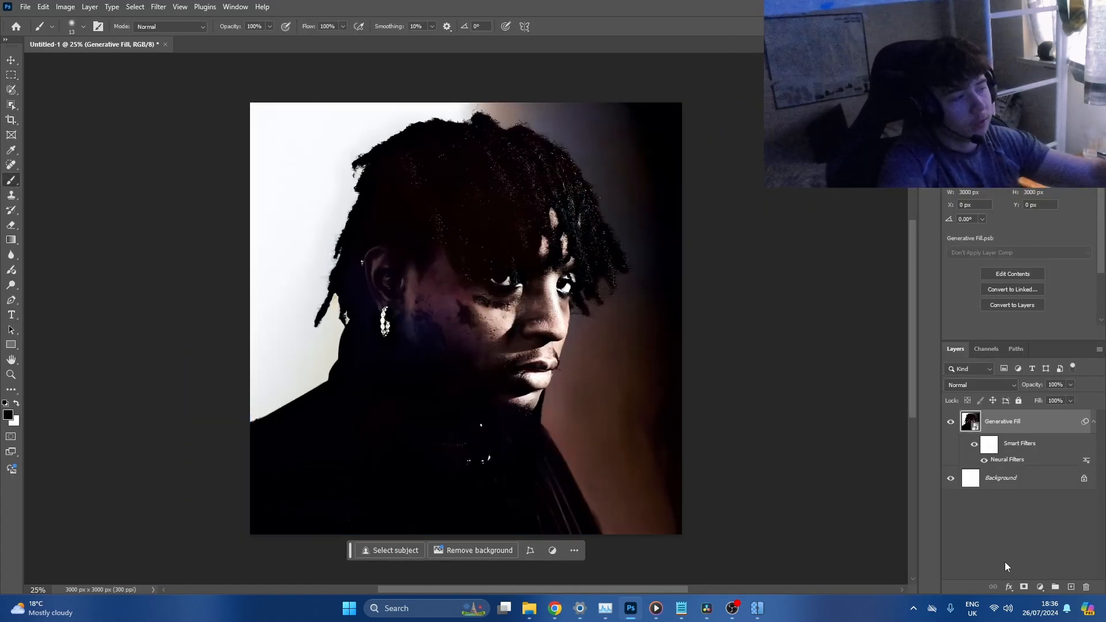
Add a Gradient Map adjustment layer above the portrait with a red ff0000 colour stop at location 70
click(1040, 587)
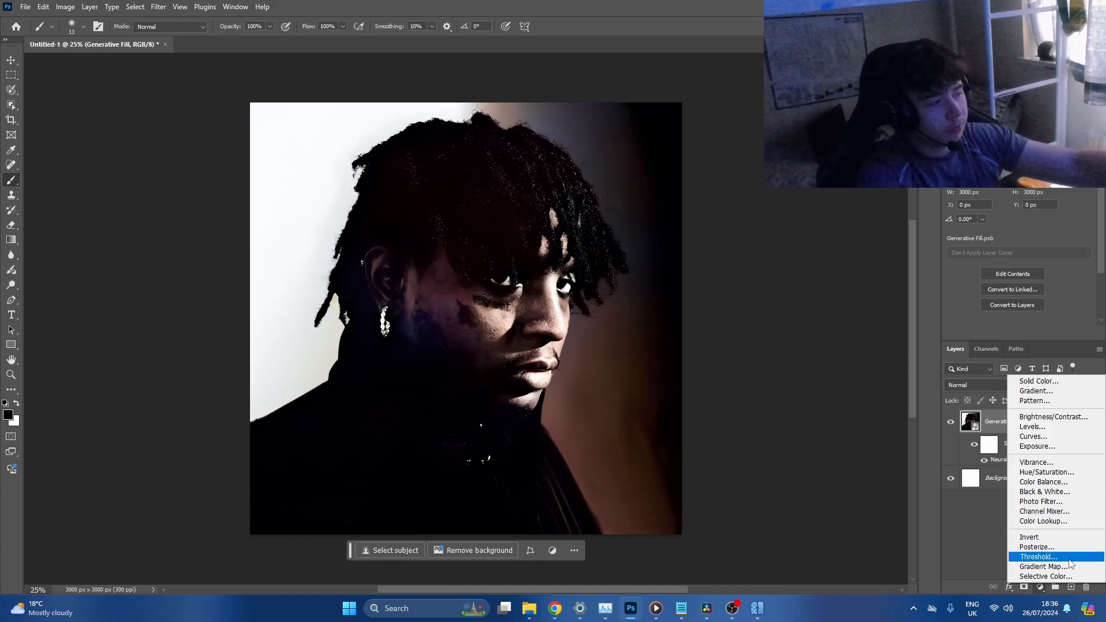
click(1062, 567)
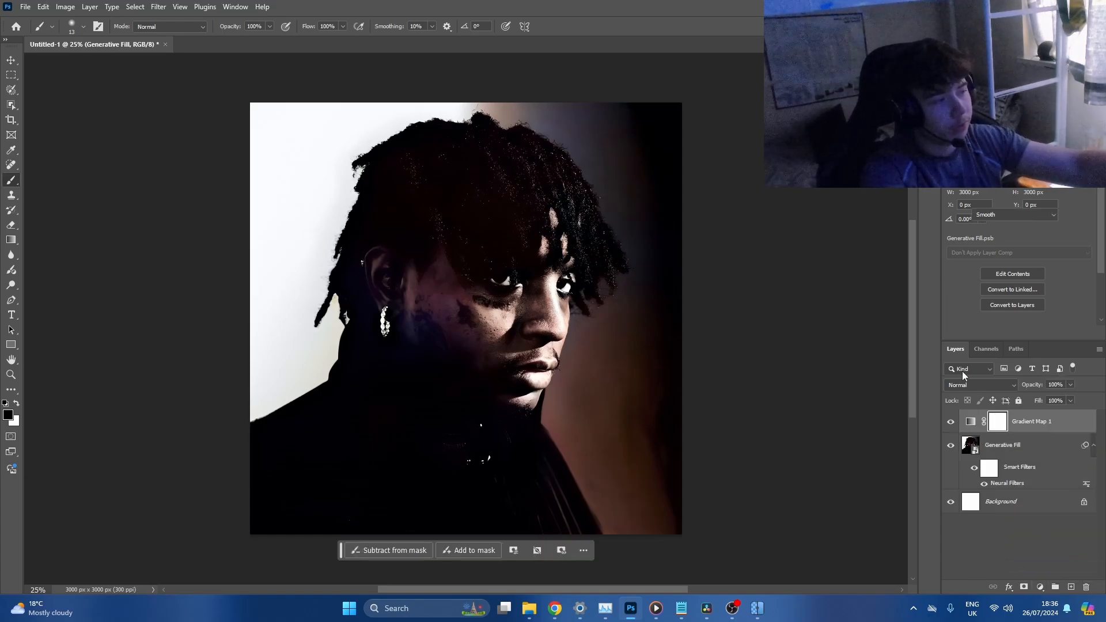
click(1009, 184)
click(594, 302)
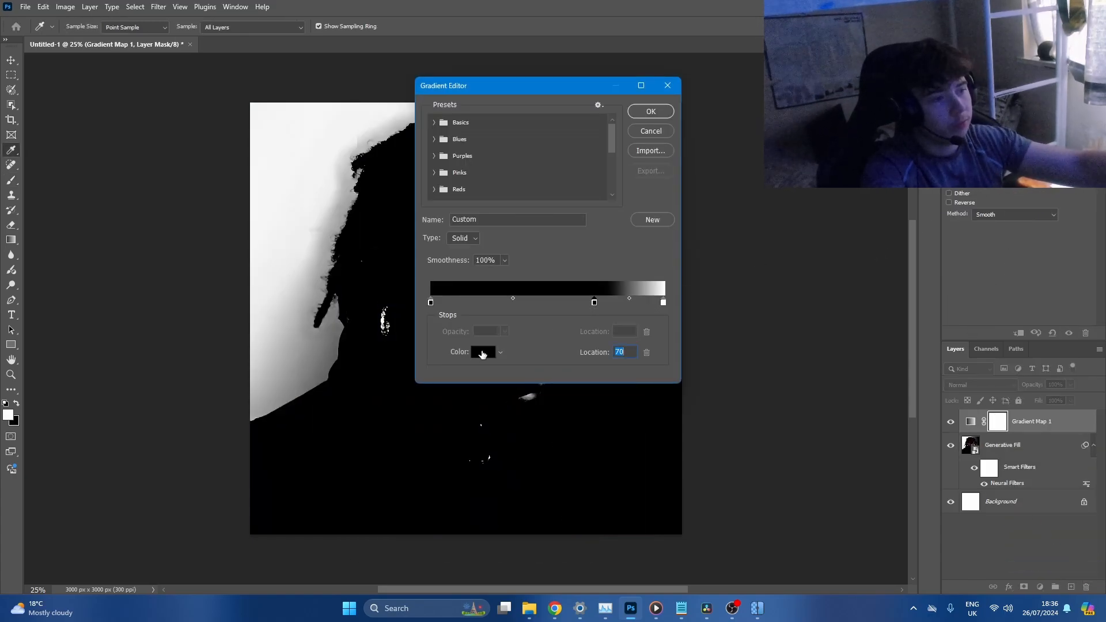
click(483, 353)
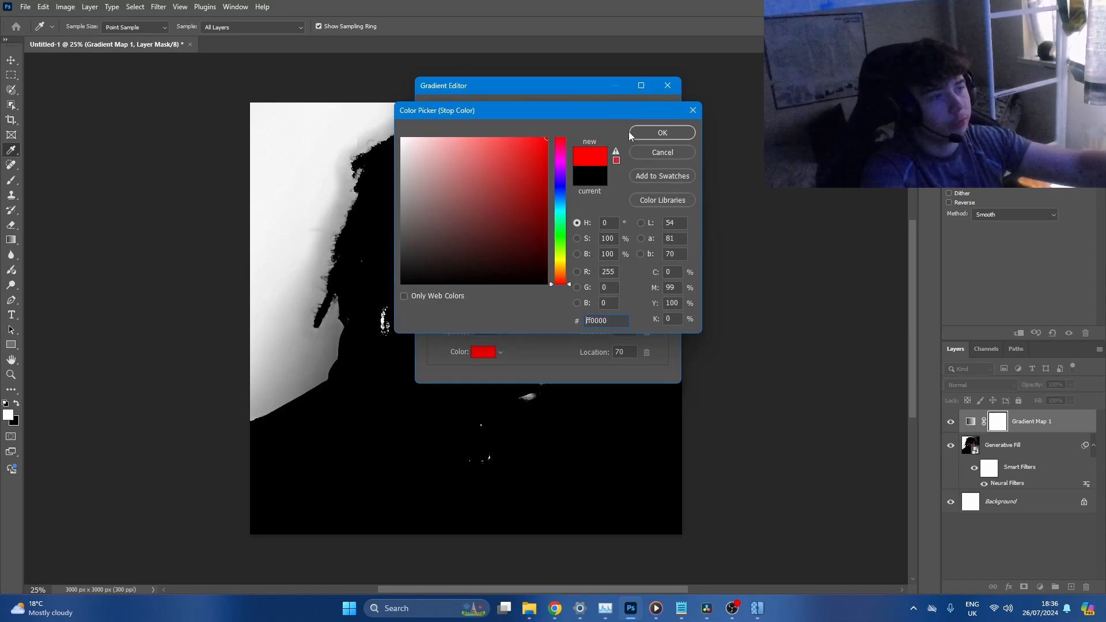
click(658, 130)
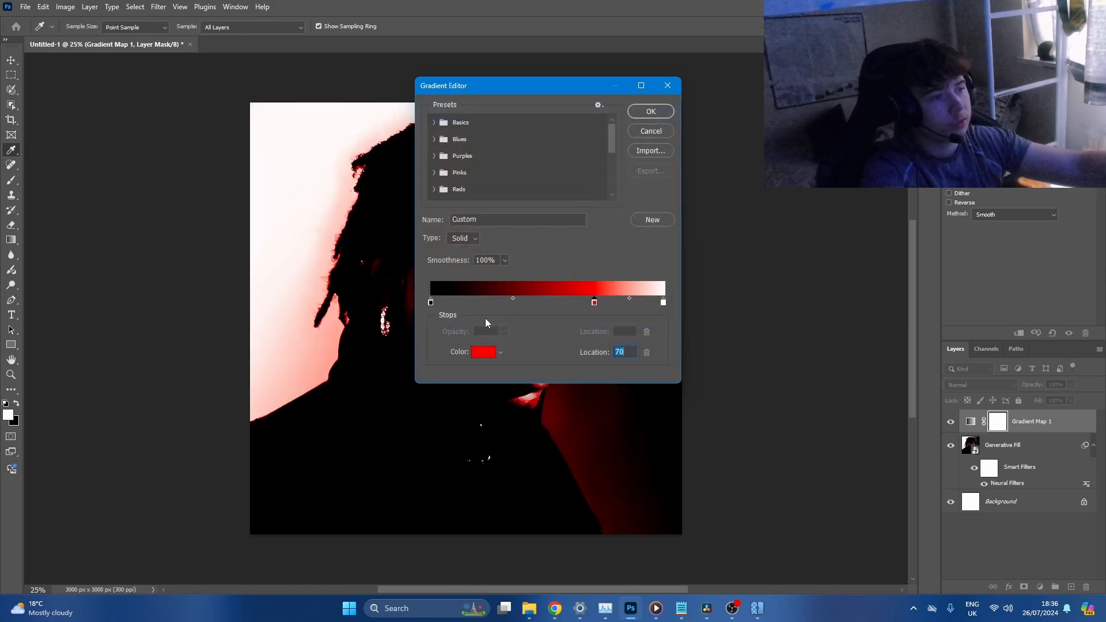
Change the gradient map's starting stop to red and its middle stop to black, placing the black stop at location 49
mouse_move(432, 303)
mouse_down()
mouse_move(609, 302)
mouse_move(431, 303)
mouse_up()
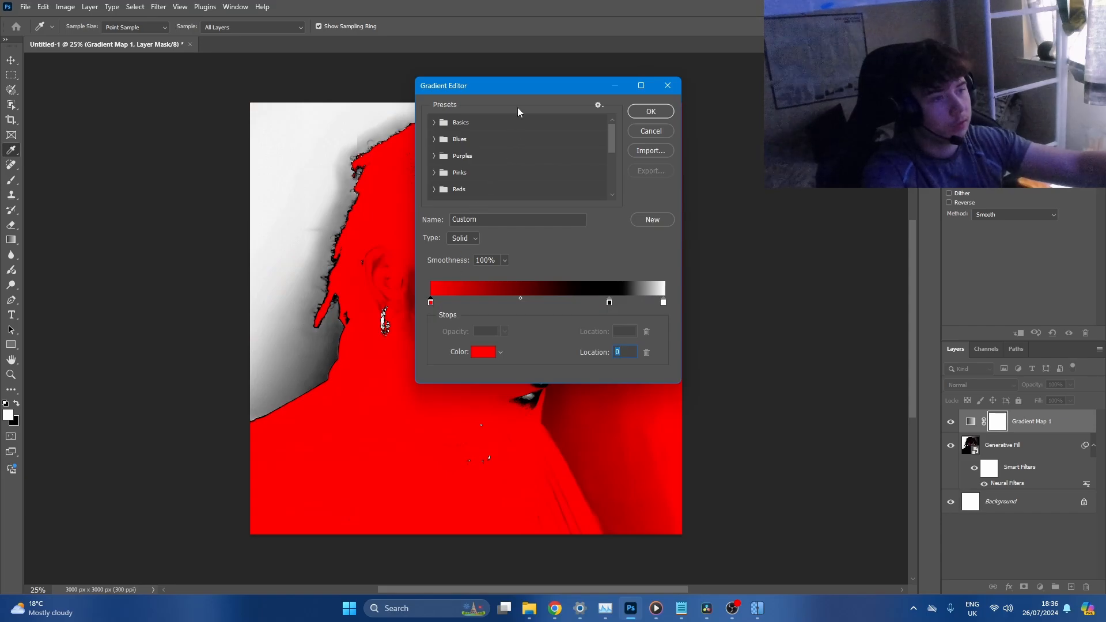
drag(509, 86, 751, 140)
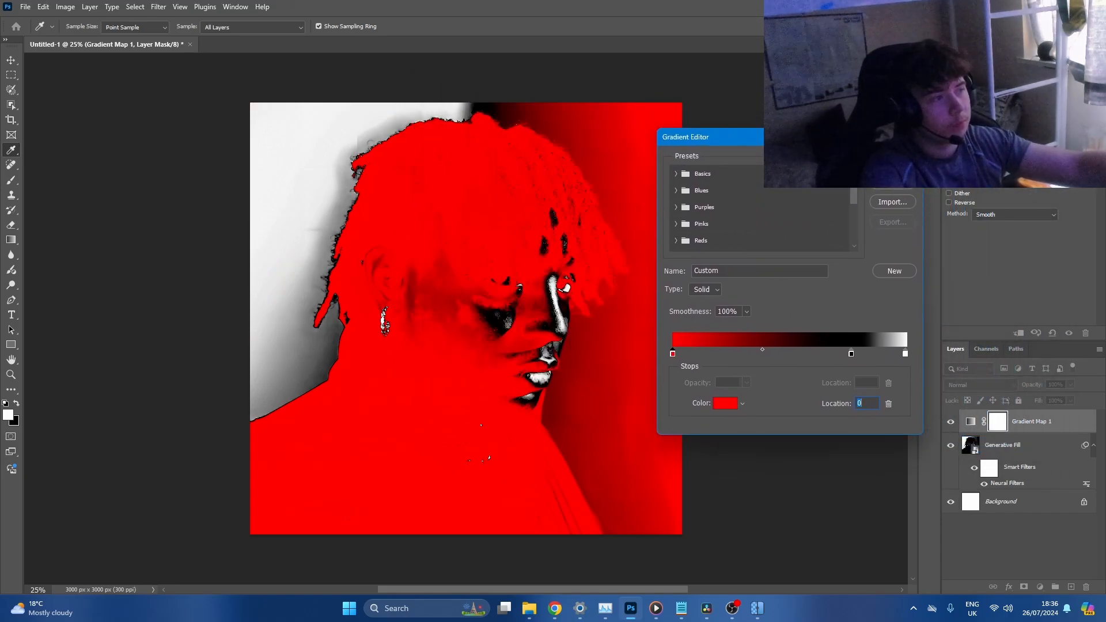
click(893, 160)
click(998, 180)
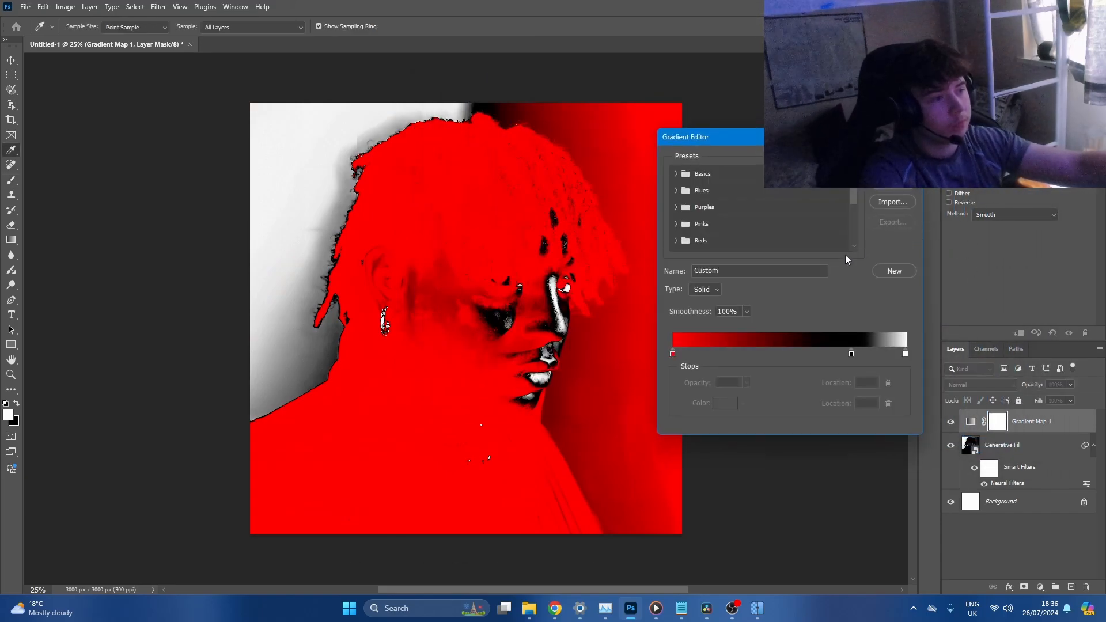
drag(853, 358, 788, 353)
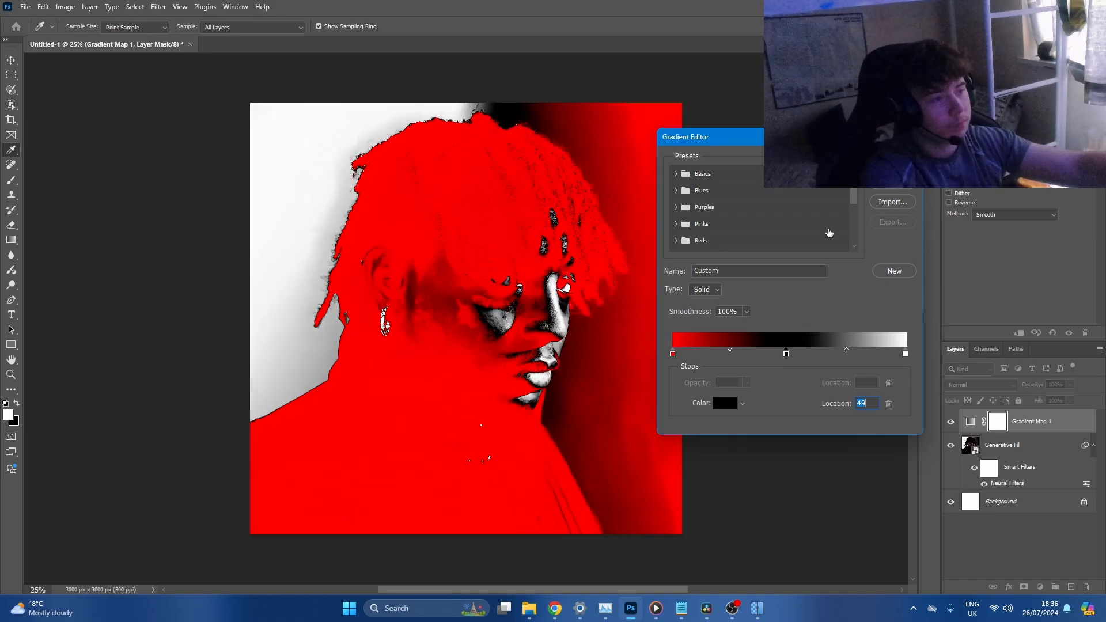
click(892, 161)
drag(436, 224, 536, 244)
key(v)
mouse_move(788, 483)
mouse_down()
mouse_move(565, 209)
mouse_move(525, 204)
mouse_up()
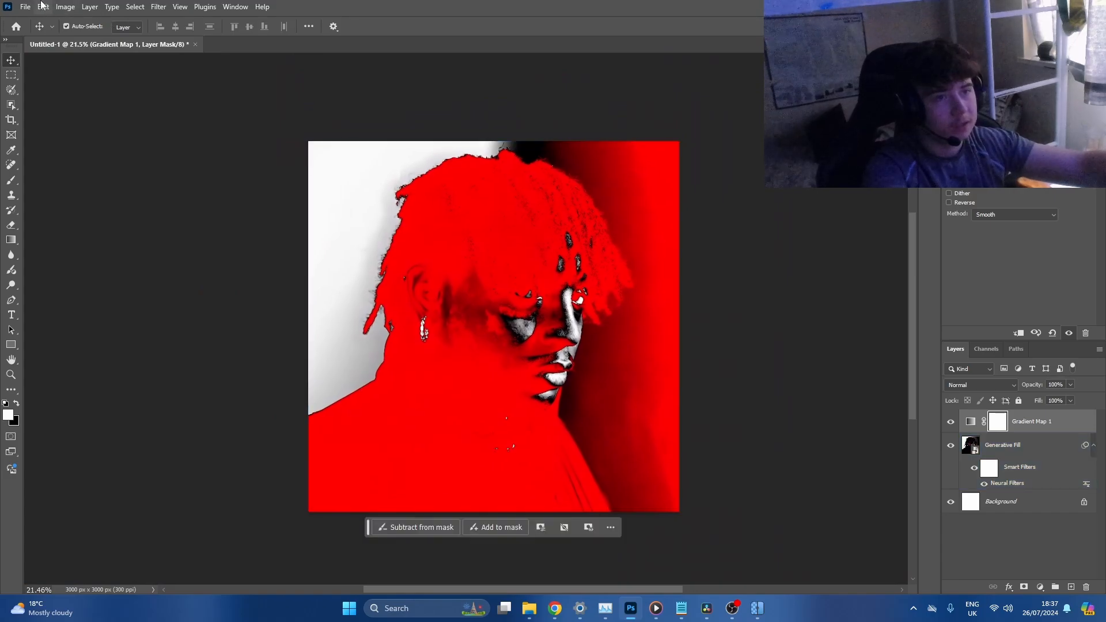
click(25, 7)
mouse_move(44, 7)
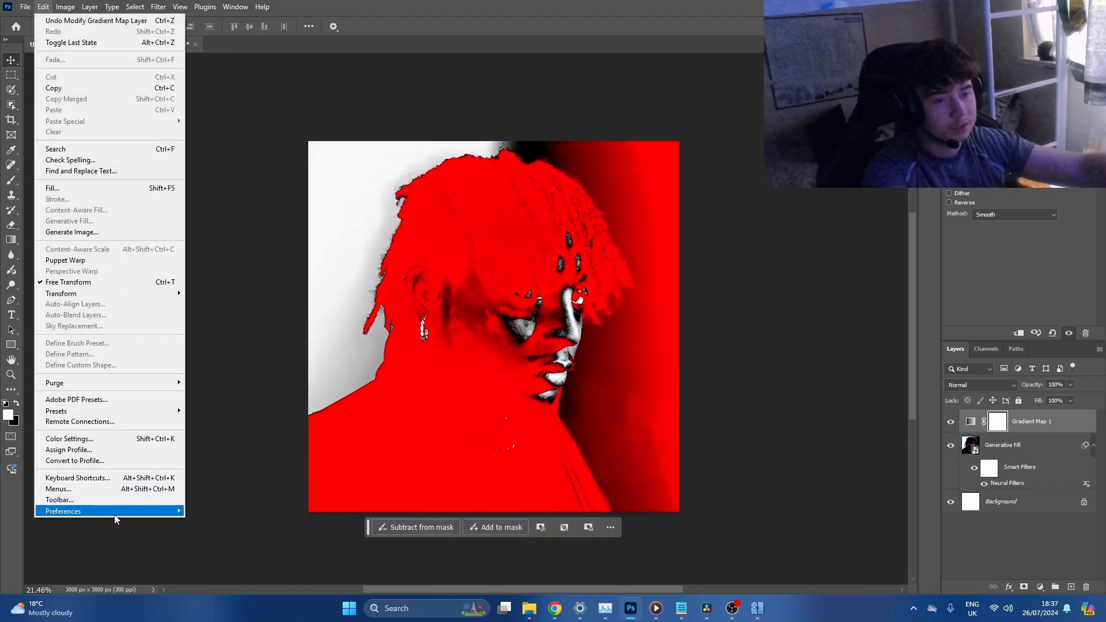
Try repositioning the portrait layer on the canvas and undo the move
drag(508, 235, 582, 209)
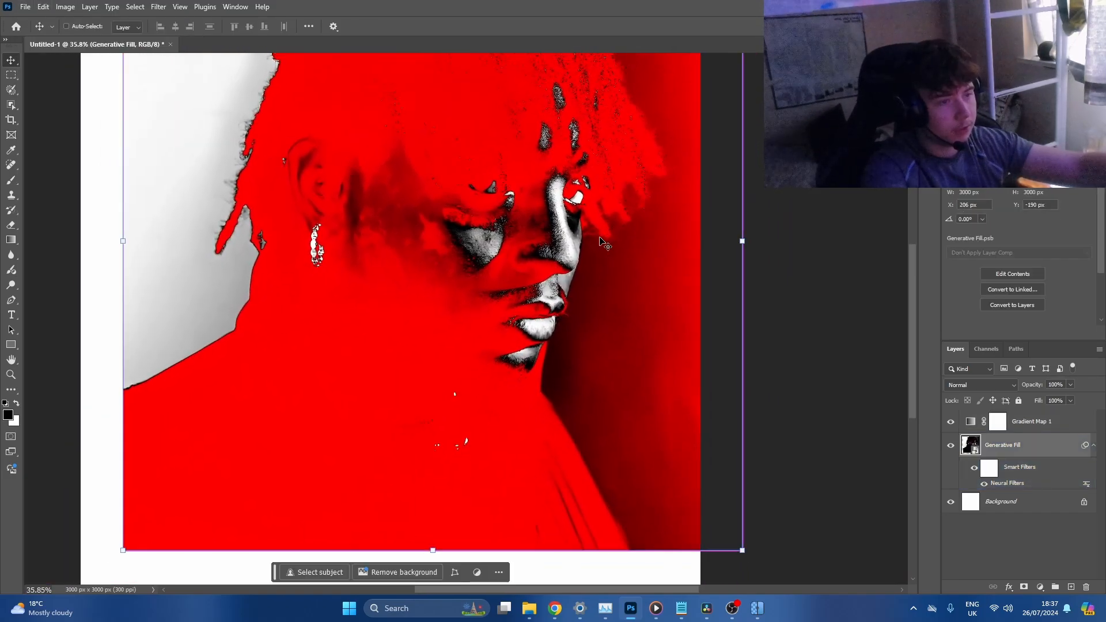
key(ctrl+z)
drag(561, 256, 542, 254)
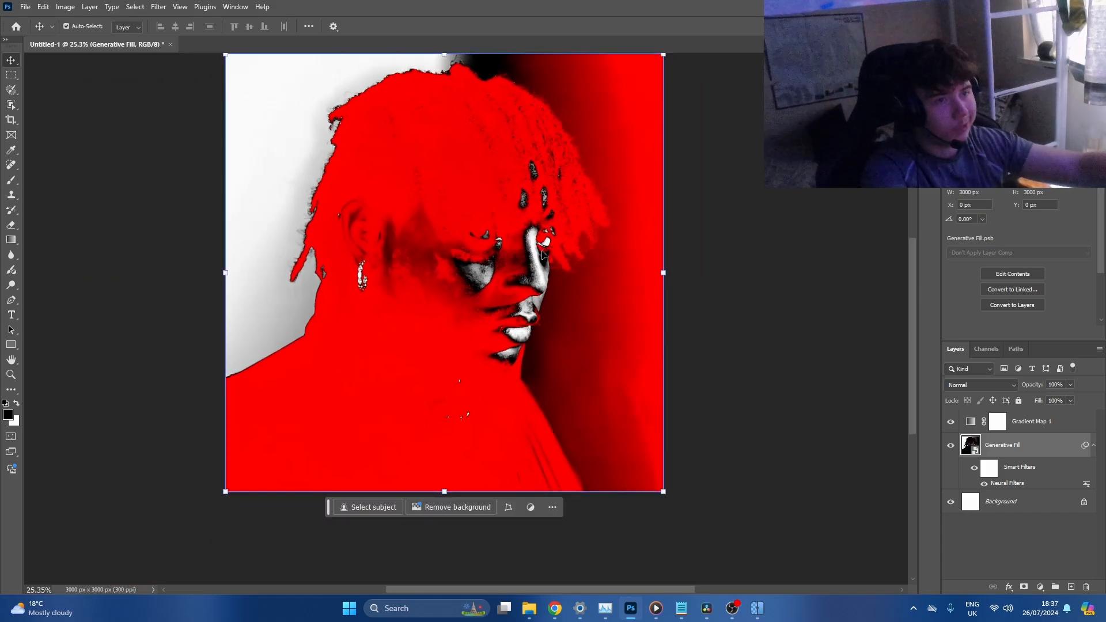
scroll(340, 144, up, 2)
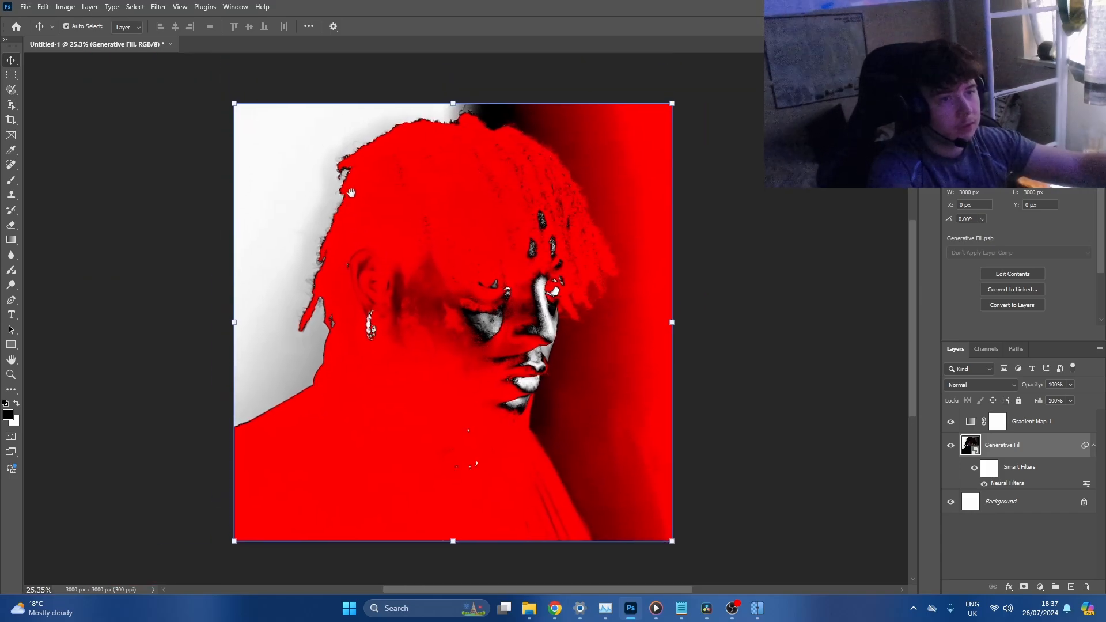
right_click(467, 205)
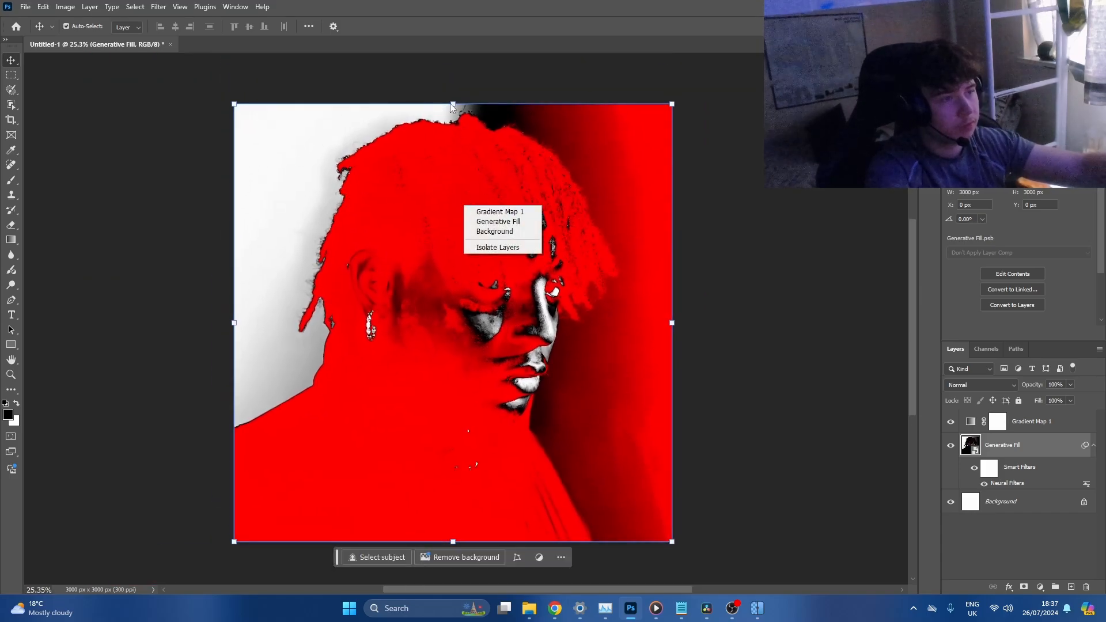
right_click(451, 107)
key(Escape)
right_click(452, 99)
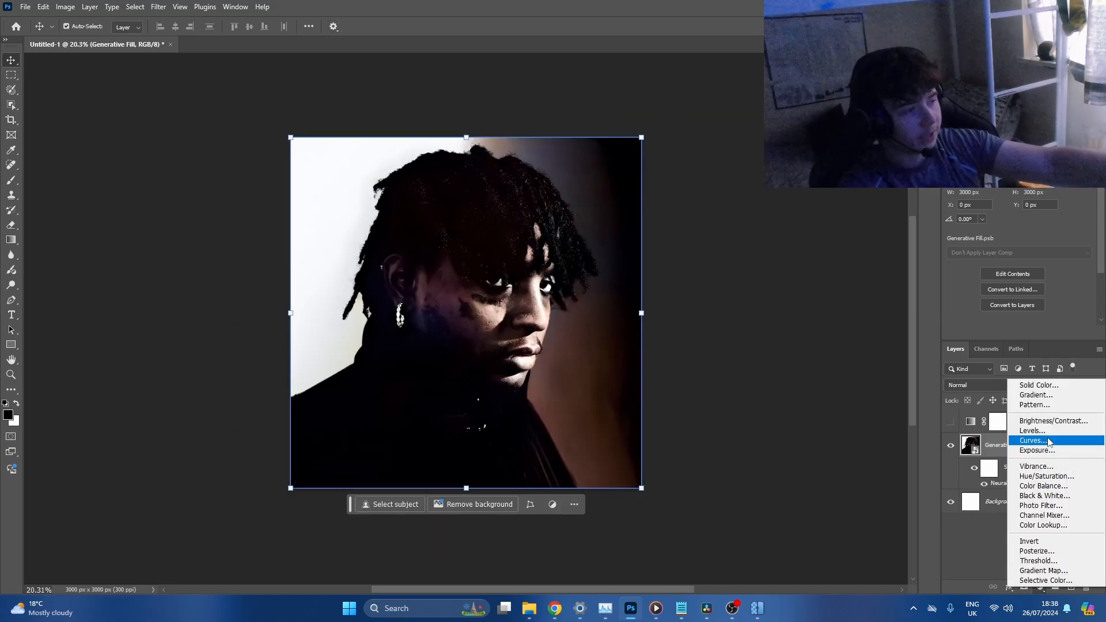
Add a Black & White adjustment layer directly above the portrait layer and hide the portrait's smart filters
click(1048, 499)
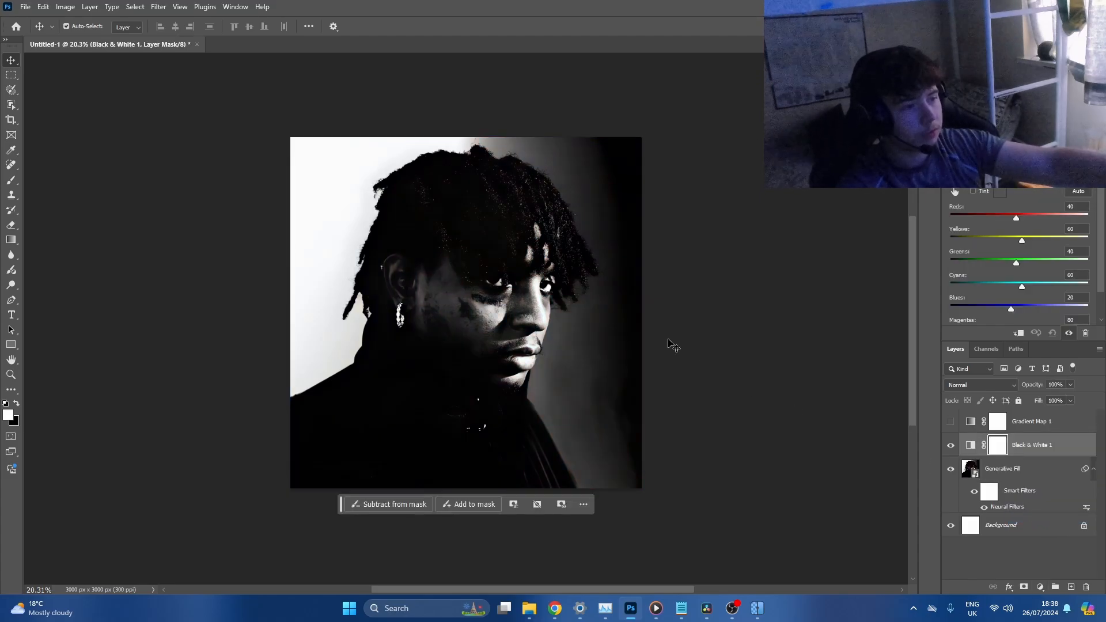
scroll(673, 345, up, 4)
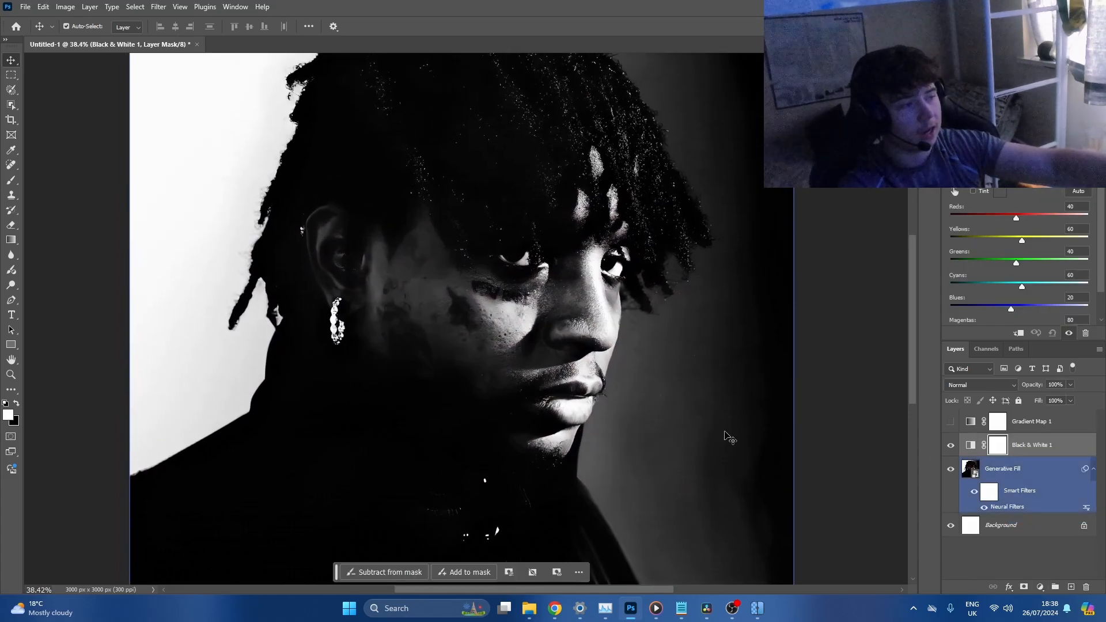
click(974, 495)
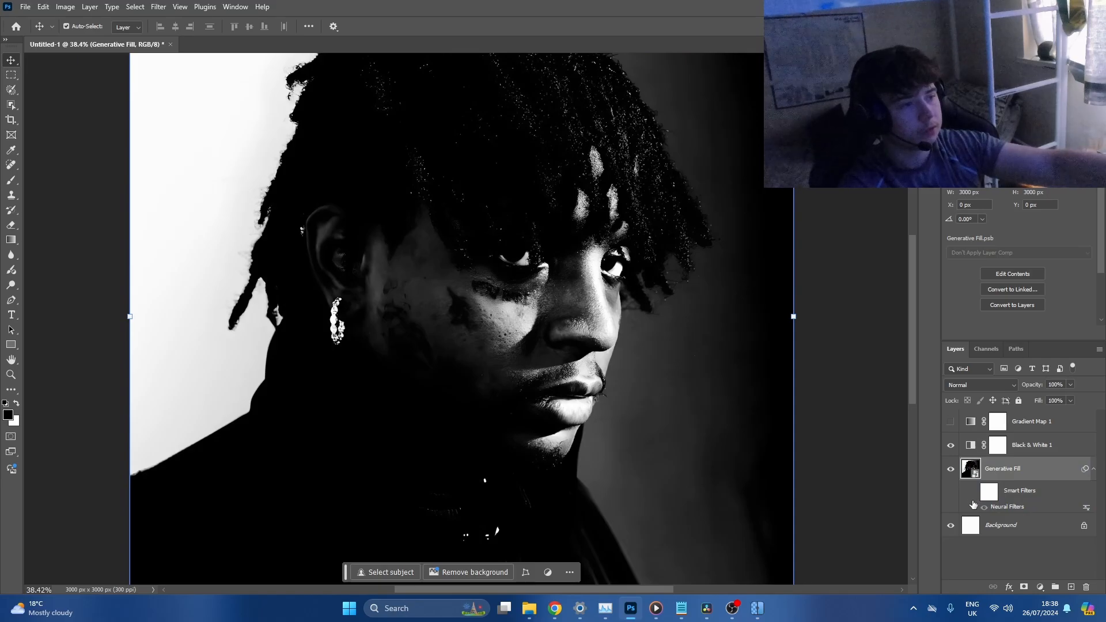
Add a new empty layer directly above the Black & White adjustment layer
mouse_move(664, 387)
mouse_down()
mouse_move(662, 367)
mouse_move(596, 297)
mouse_move(666, 371)
mouse_move(668, 398)
mouse_up()
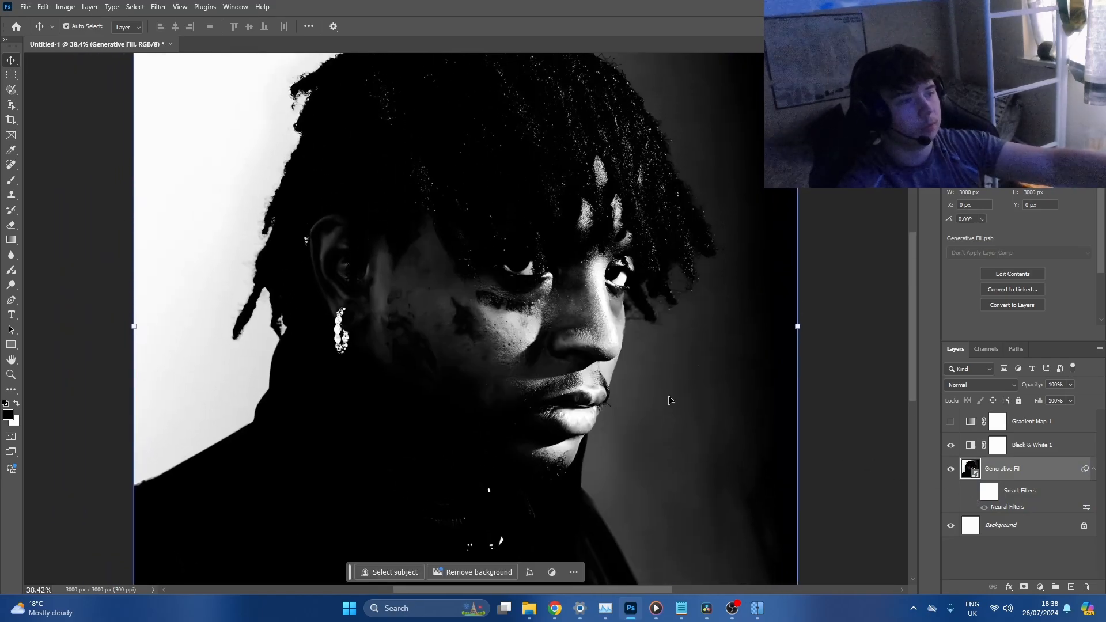
drag(516, 310, 535, 356)
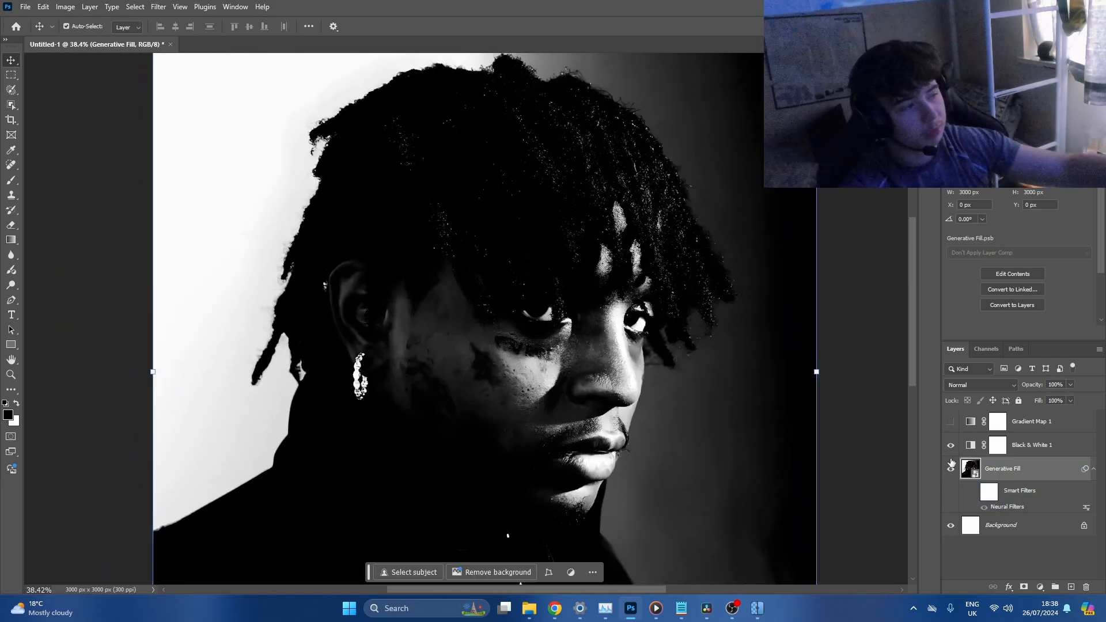
click(998, 445)
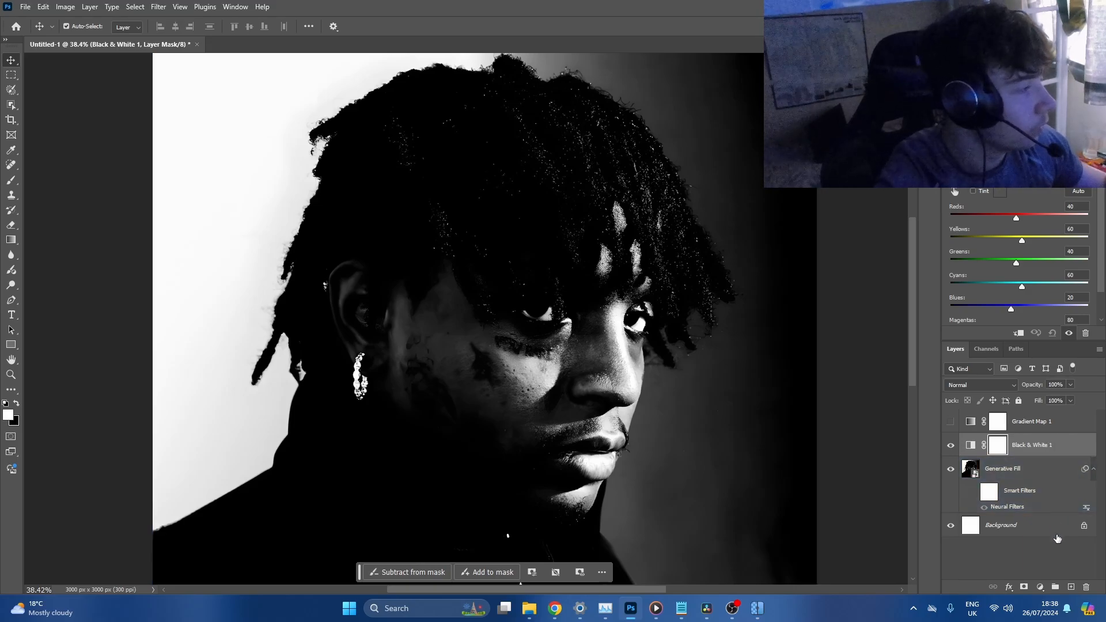
click(1071, 588)
Paint soft red over the ear and cheek with an 893 px brush and set the layer's blend mode to Overlay
key(b)
key(x)
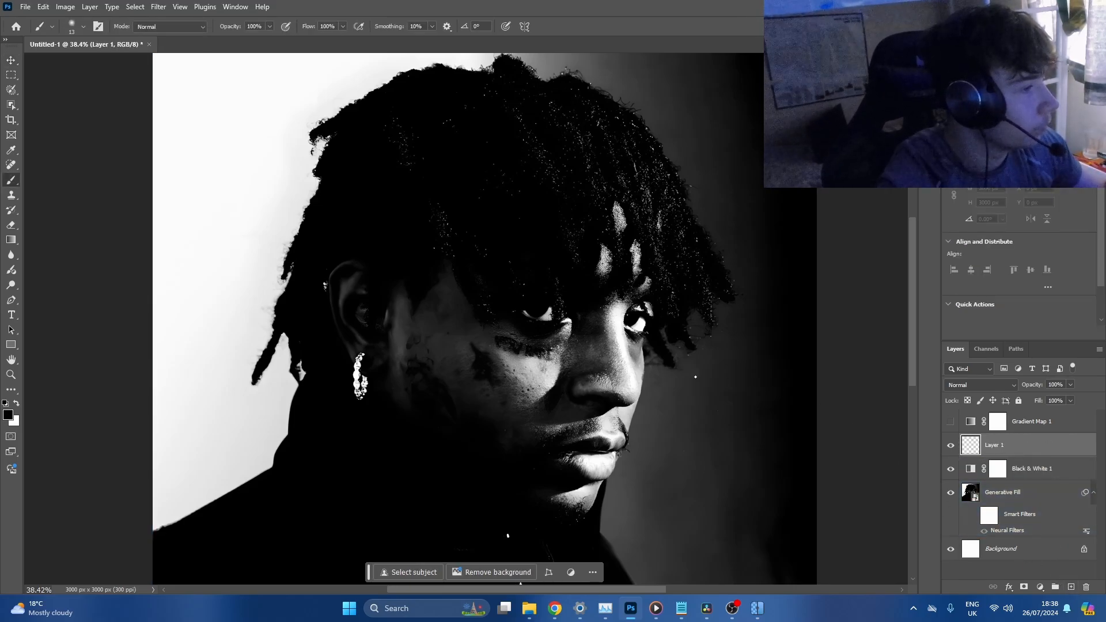
drag(668, 375, 736, 379)
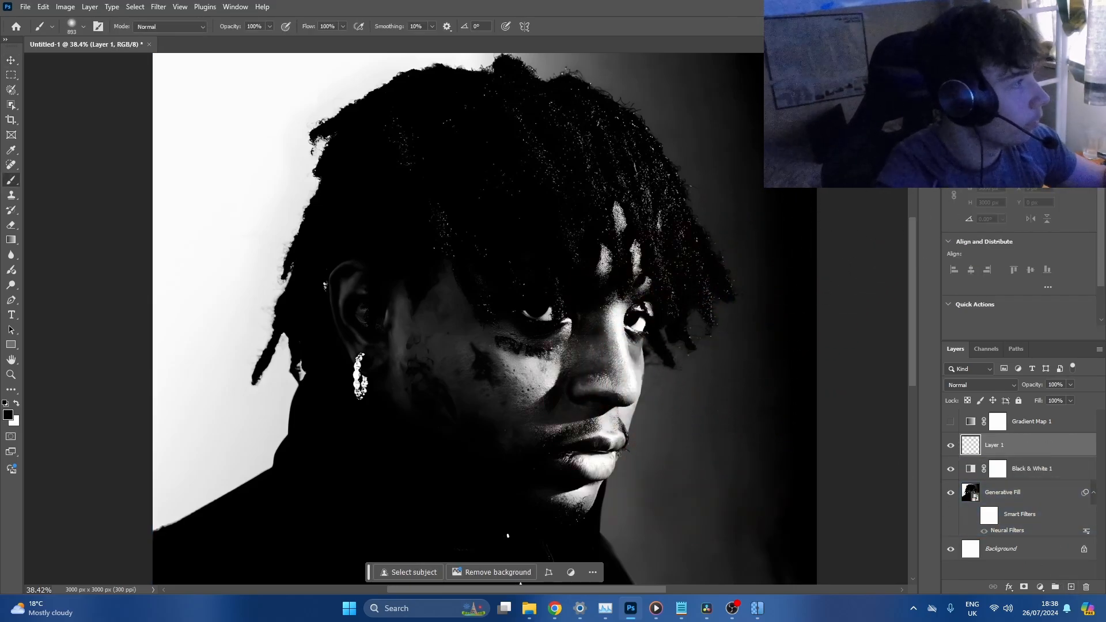
click(362, 306)
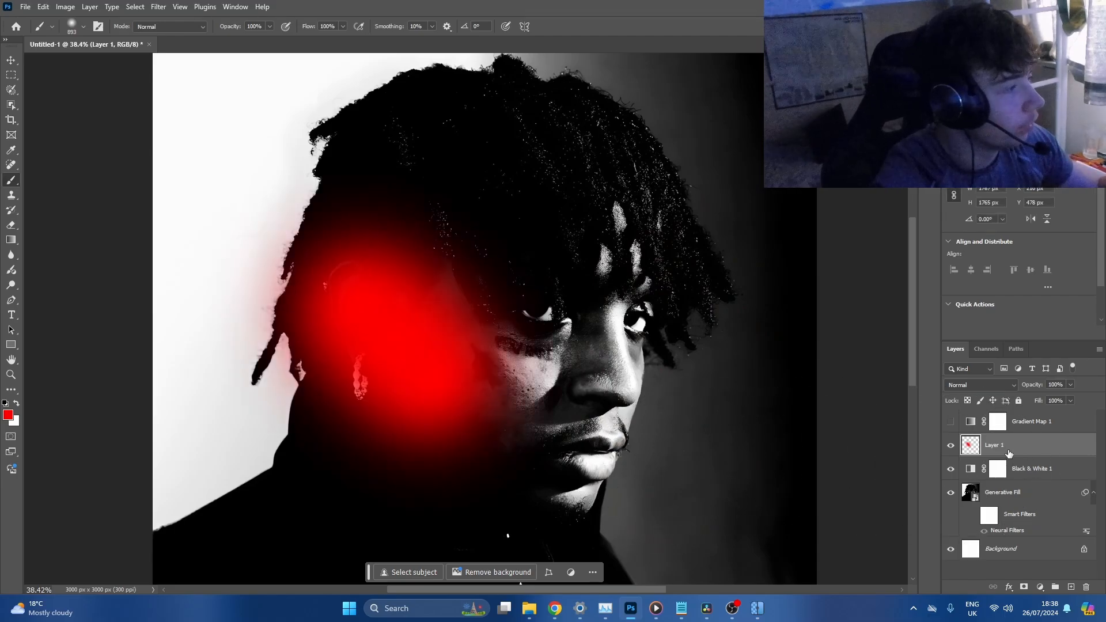
click(971, 384)
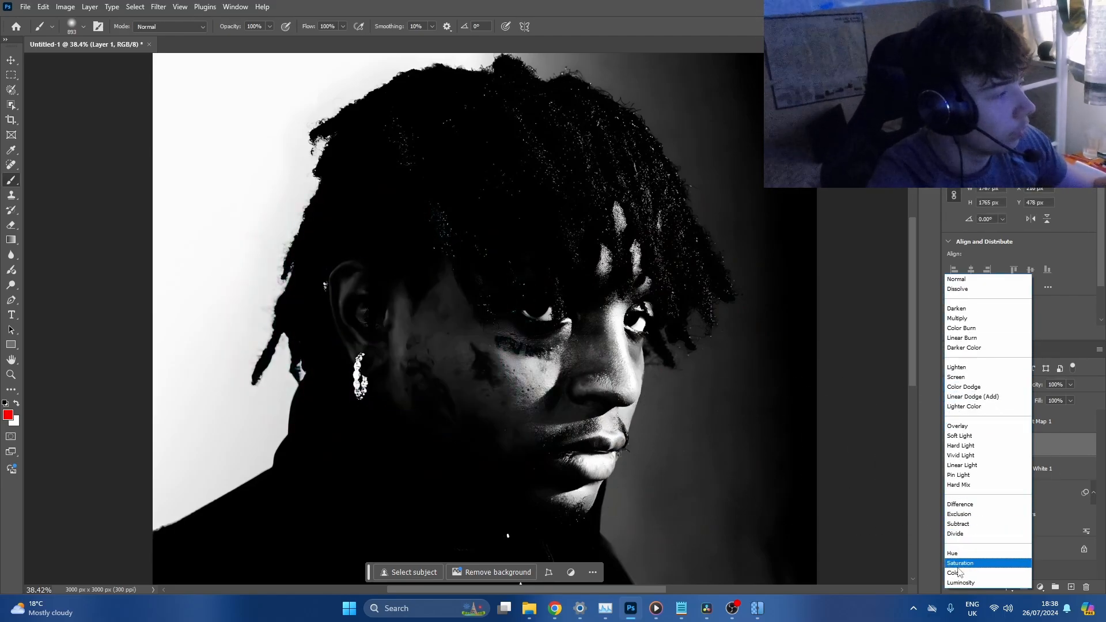
click(974, 427)
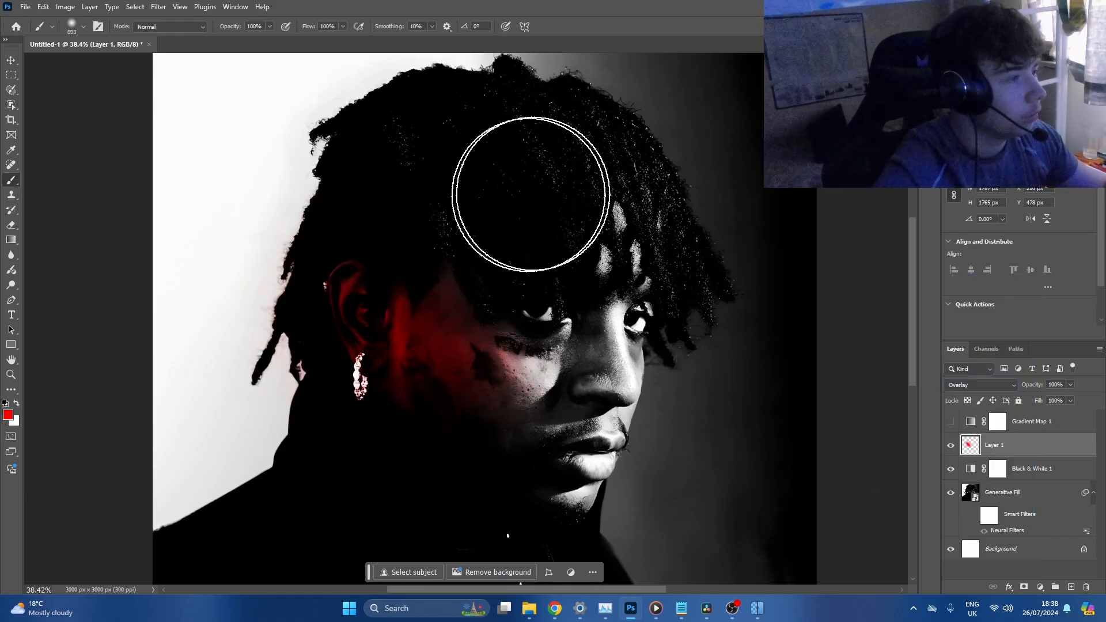
Brush red over the hair, forehead, nose, mouth and chin on the Overlay layer
mouse_move(597, 118)
mouse_down()
mouse_move(689, 219)
mouse_move(667, 203)
mouse_move(680, 291)
mouse_move(653, 216)
mouse_move(459, 121)
mouse_move(301, 276)
mouse_move(357, 185)
mouse_move(277, 344)
mouse_move(287, 314)
mouse_move(307, 356)
mouse_move(374, 314)
mouse_up()
drag(388, 263, 269, 340)
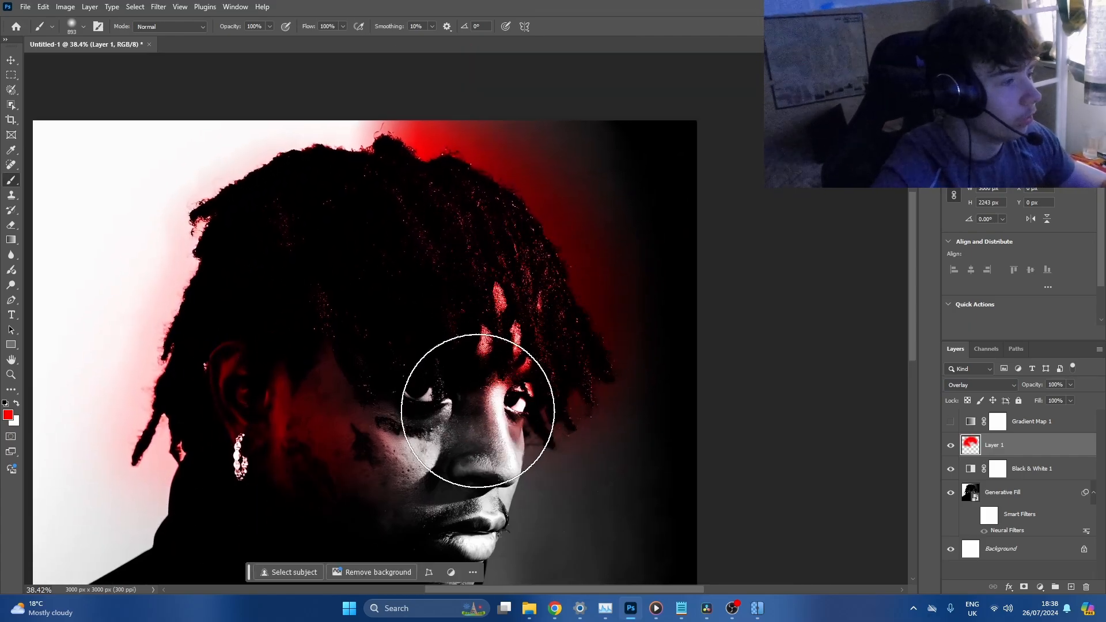
click(479, 410)
drag(504, 344, 466, 229)
click(444, 442)
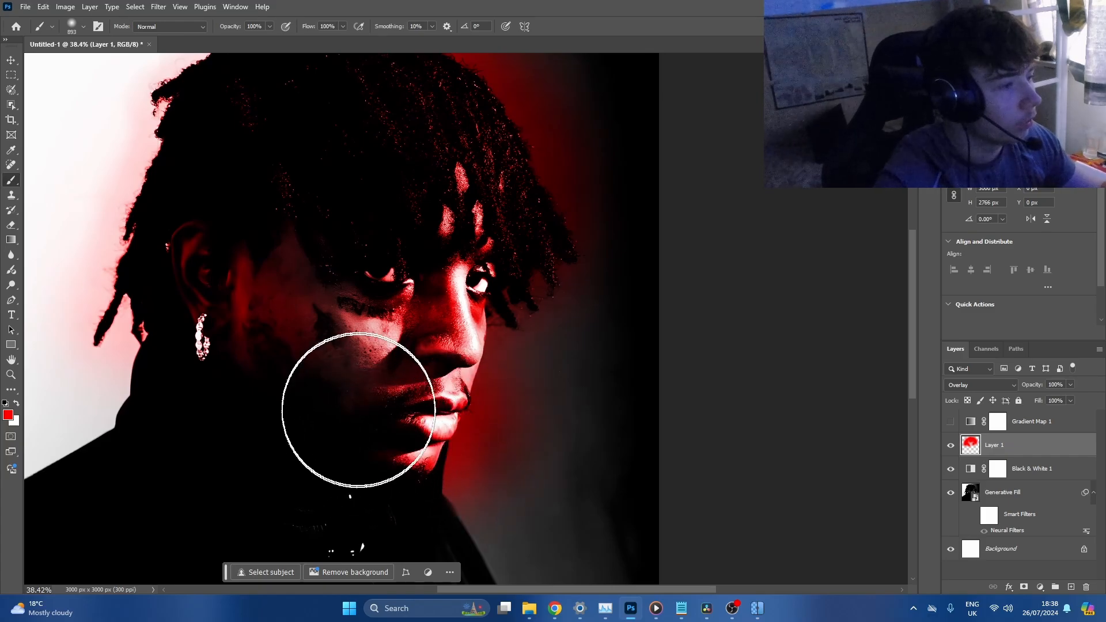
click(434, 383)
drag(472, 371, 493, 247)
Erase the red spill from the grey background beside the mouth and neck, reducing the soft eraser to 375 px
key(e)
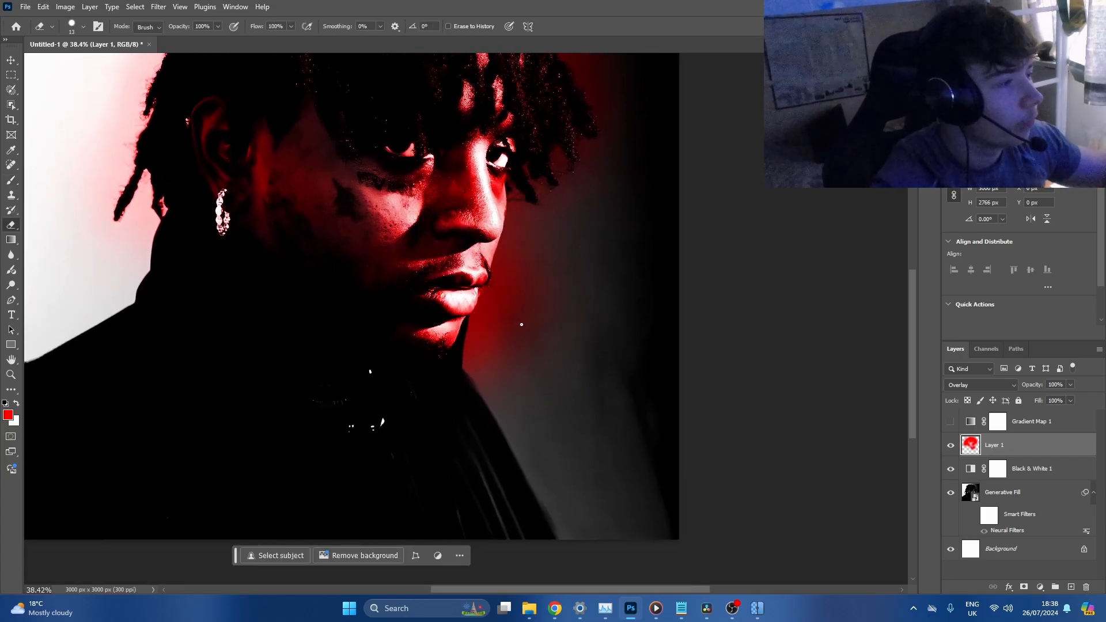
drag(519, 351, 612, 392)
mouse_move(514, 401)
mouse_down()
mouse_move(590, 5)
mouse_move(579, 29)
mouse_up()
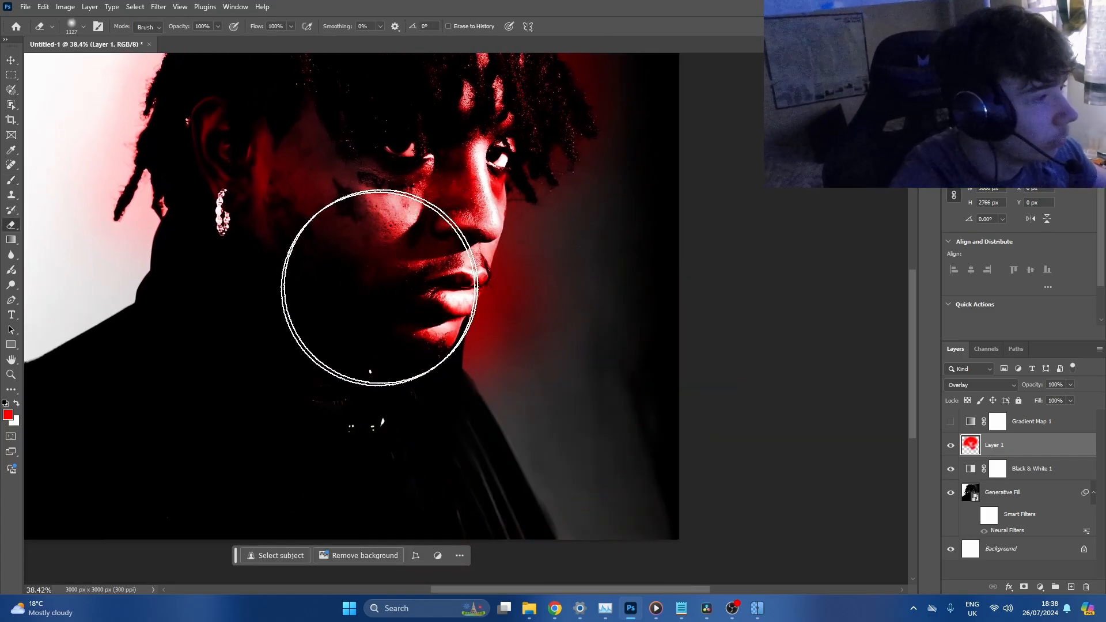
mouse_move(419, 199)
mouse_down()
mouse_move(347, 208)
mouse_move(344, 315)
mouse_move(369, 301)
mouse_move(335, 348)
mouse_up()
drag(405, 347, 456, 348)
drag(484, 439, 488, 270)
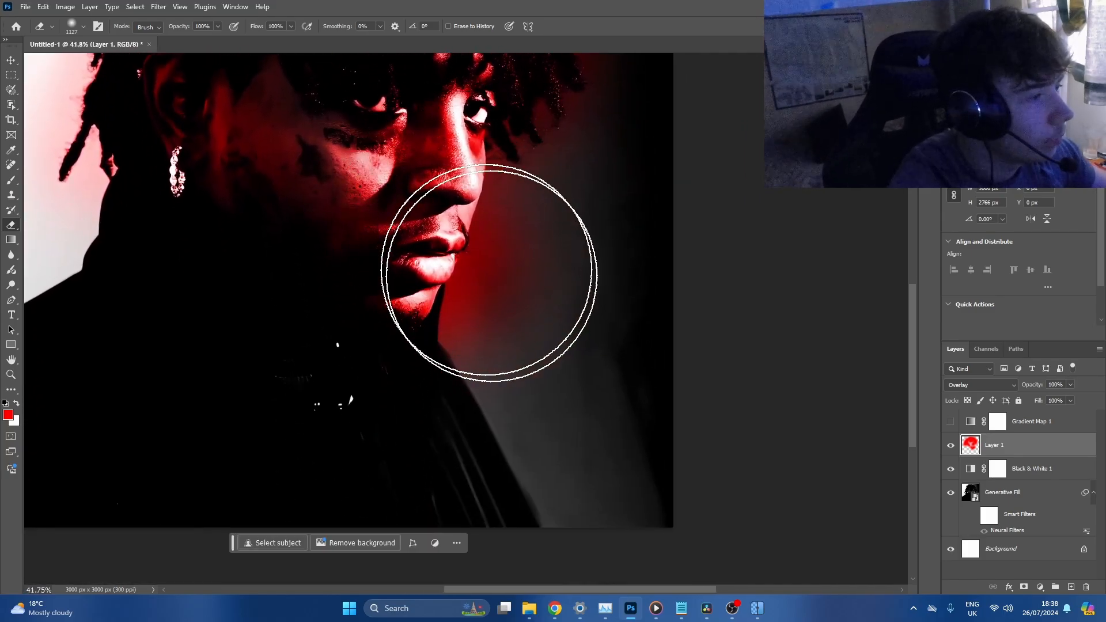
mouse_move(555, 286)
mouse_down()
mouse_move(475, 301)
mouse_move(470, 356)
mouse_move(485, 297)
mouse_move(443, 381)
mouse_up()
drag(487, 292, 504, 250)
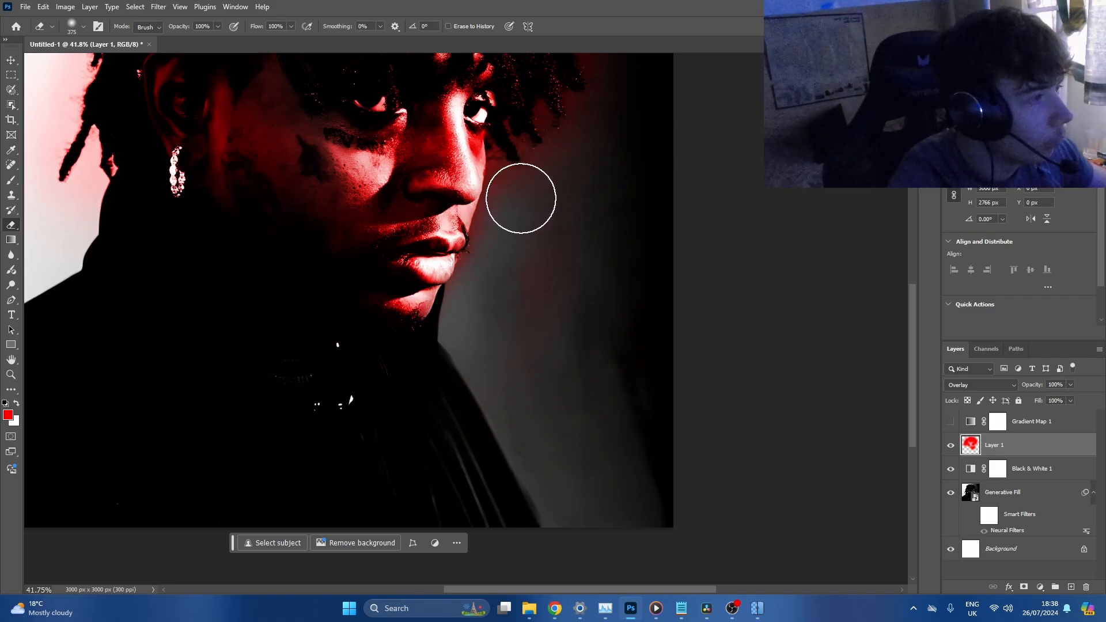
Erase the red fringe along the outer edge of the nose, lips and chin with a 122 px eraser
drag(521, 199, 540, 151)
drag(531, 182, 486, 318)
mouse_move(410, 353)
mouse_down()
mouse_move(482, 341)
mouse_move(607, 44)
mouse_up()
mouse_move(541, 271)
mouse_down()
mouse_move(410, 273)
mouse_move(537, 297)
mouse_up()
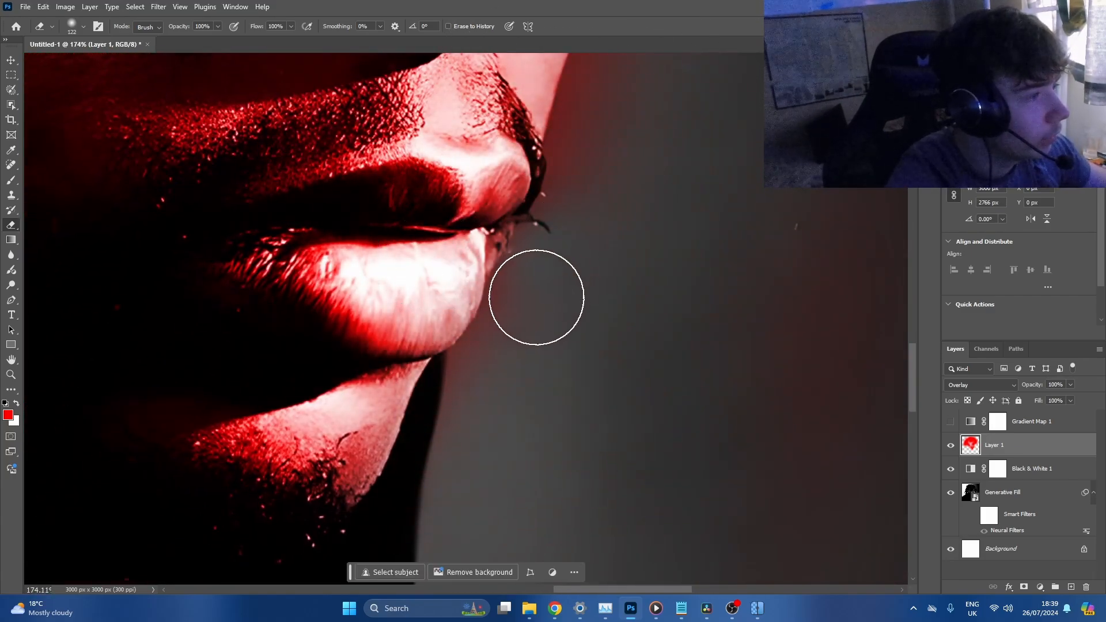
mouse_move(562, 380)
mouse_down()
mouse_move(464, 306)
mouse_move(310, 393)
mouse_up()
drag(475, 363, 542, 361)
Enlarge the eraser to 257 px and clear the remaining red from the grey background and the hair
scroll(575, 400, down, 5)
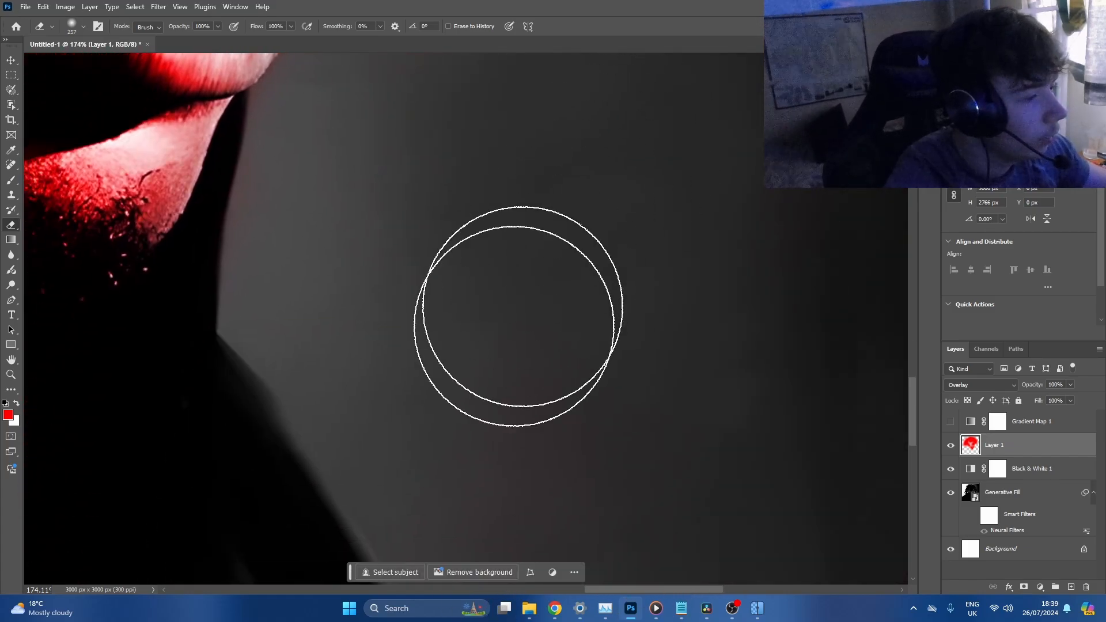
drag(758, 220, 634, 282)
mouse_move(629, 294)
mouse_down()
mouse_move(578, 373)
mouse_move(438, 478)
mouse_up()
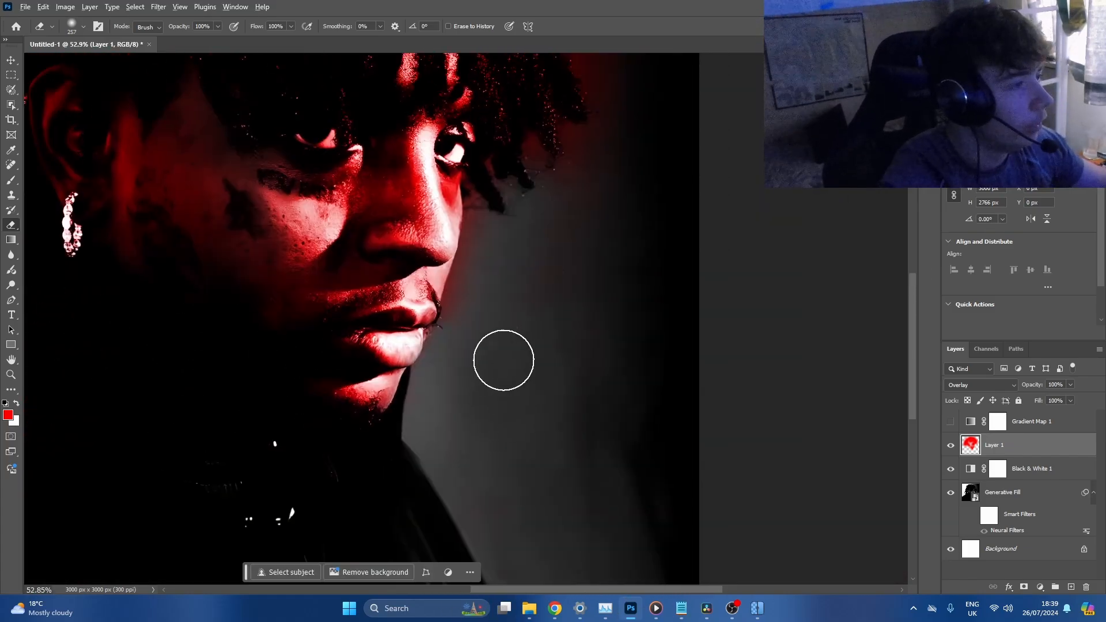
drag(505, 361, 529, 361)
drag(568, 201, 449, 428)
mouse_move(468, 384)
mouse_down()
mouse_move(484, 306)
mouse_move(403, 108)
mouse_move(468, 211)
mouse_up()
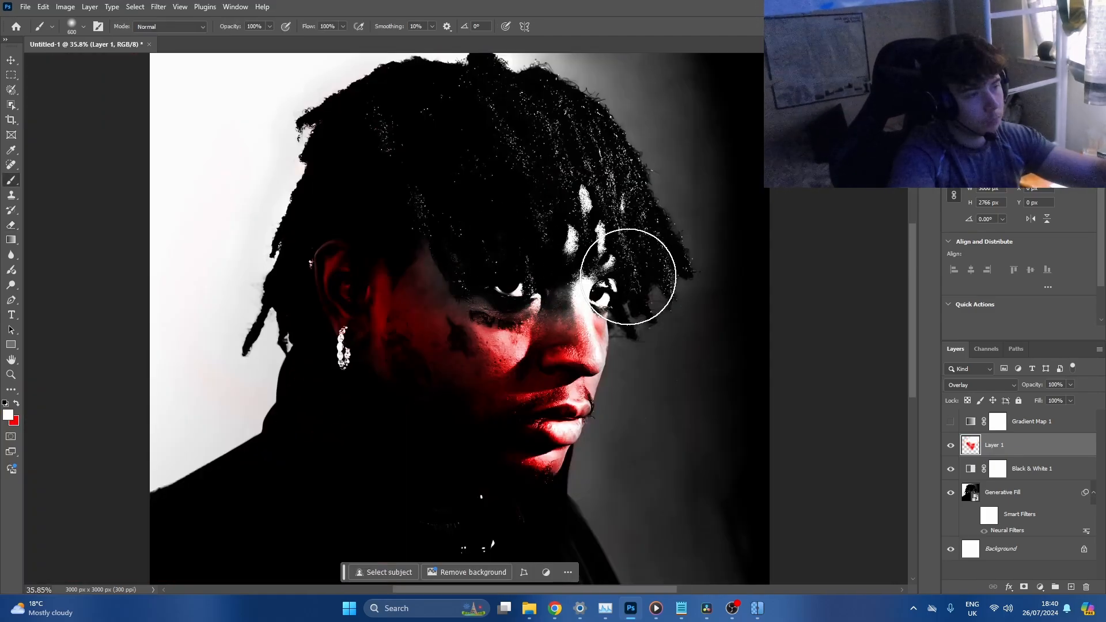
Brush white over the grey background beside the face and neck with a 600 px brush
mouse_move(651, 307)
mouse_down()
mouse_move(660, 391)
mouse_move(633, 395)
mouse_move(630, 442)
mouse_move(645, 474)
mouse_move(645, 573)
mouse_up()
mouse_move(716, 421)
mouse_down()
mouse_move(675, 299)
mouse_move(680, 369)
mouse_move(756, 400)
mouse_up()
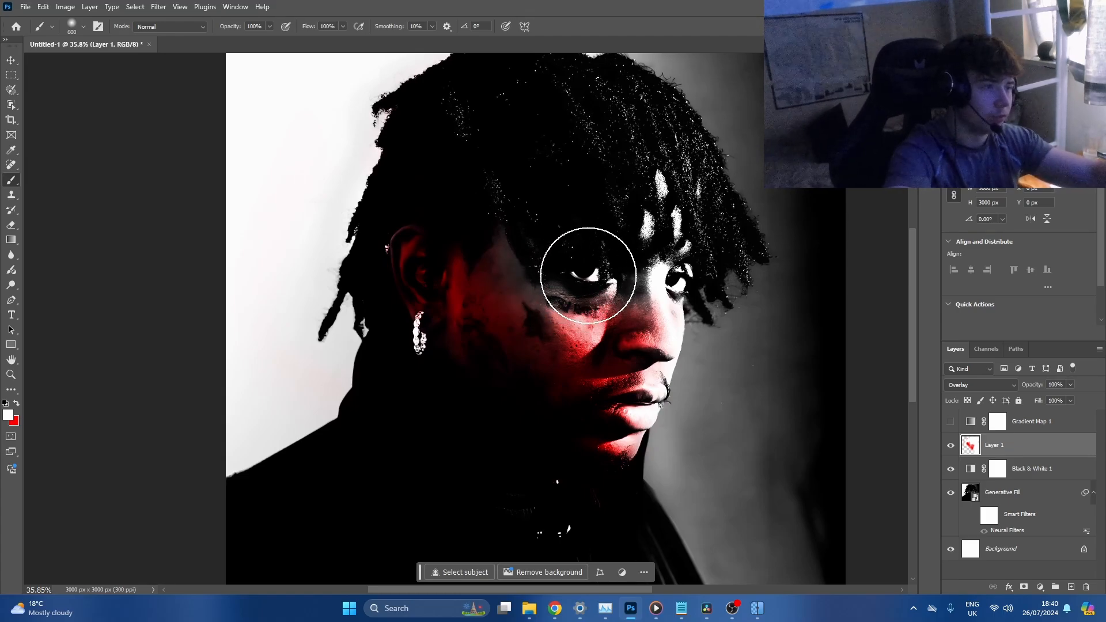
Switch the brush colour back to red and repaint the cheek, nose, lips and chin at 600 px
key(x)
mouse_move(589, 275)
mouse_down()
mouse_move(529, 265)
mouse_move(587, 291)
mouse_move(596, 281)
mouse_move(595, 324)
mouse_move(575, 293)
mouse_move(508, 255)
mouse_move(490, 220)
mouse_move(575, 338)
mouse_move(525, 310)
mouse_up()
key(e)
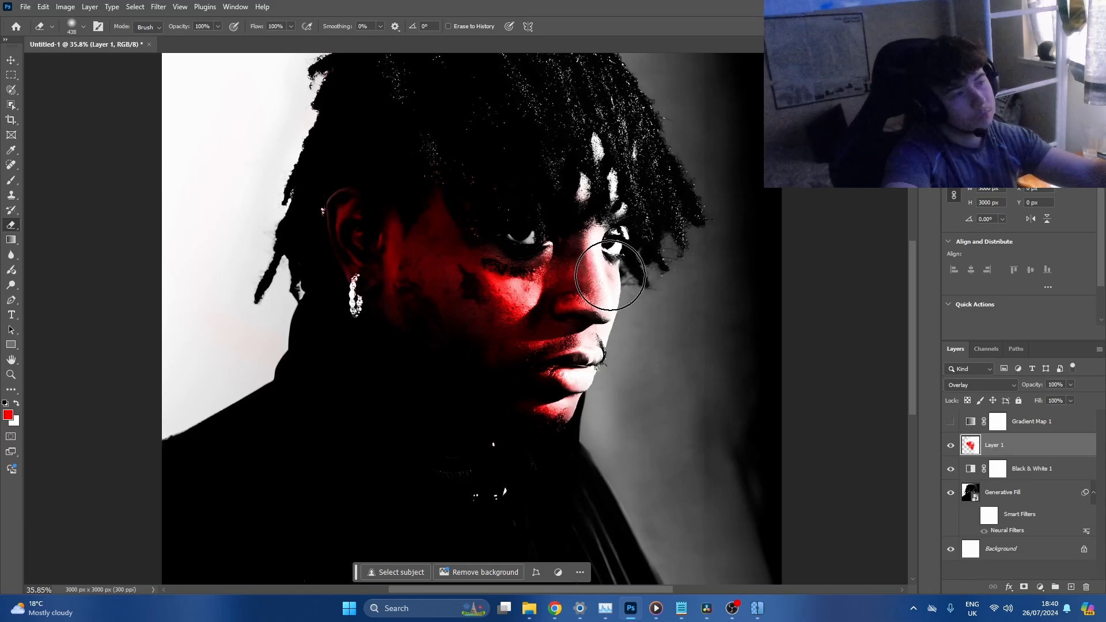
key(b)
mouse_move(594, 289)
mouse_down()
mouse_move(564, 359)
mouse_move(572, 372)
mouse_move(556, 386)
mouse_move(558, 334)
mouse_move(550, 316)
mouse_move(541, 320)
mouse_move(587, 336)
mouse_up()
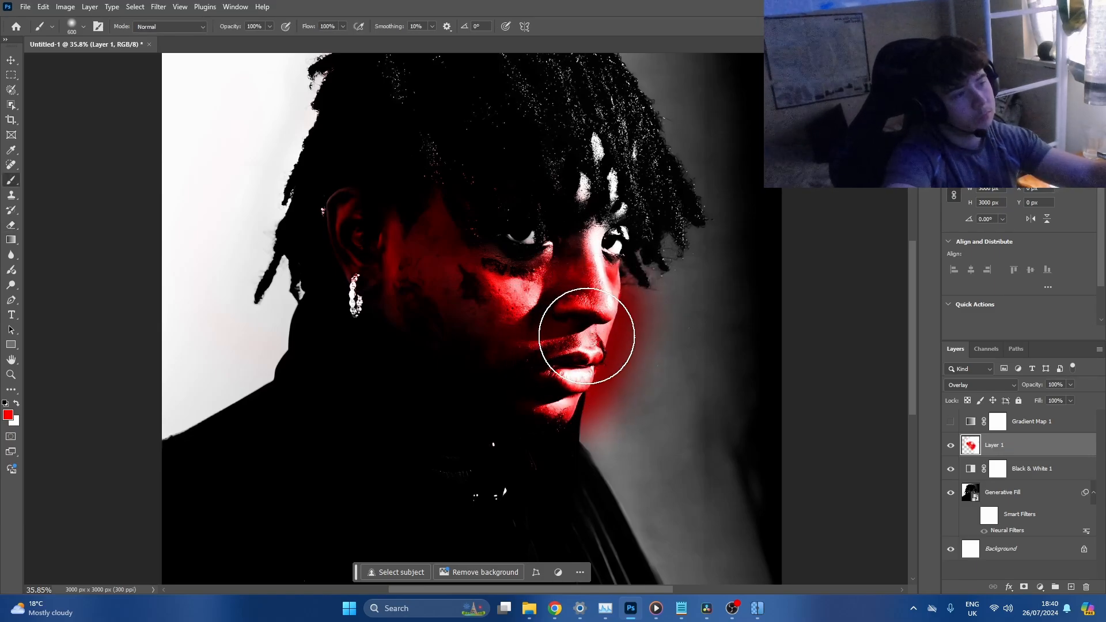
Brush red onto the nose bridge and the lower forehead patches, then erase the red covering the eyes
key(e)
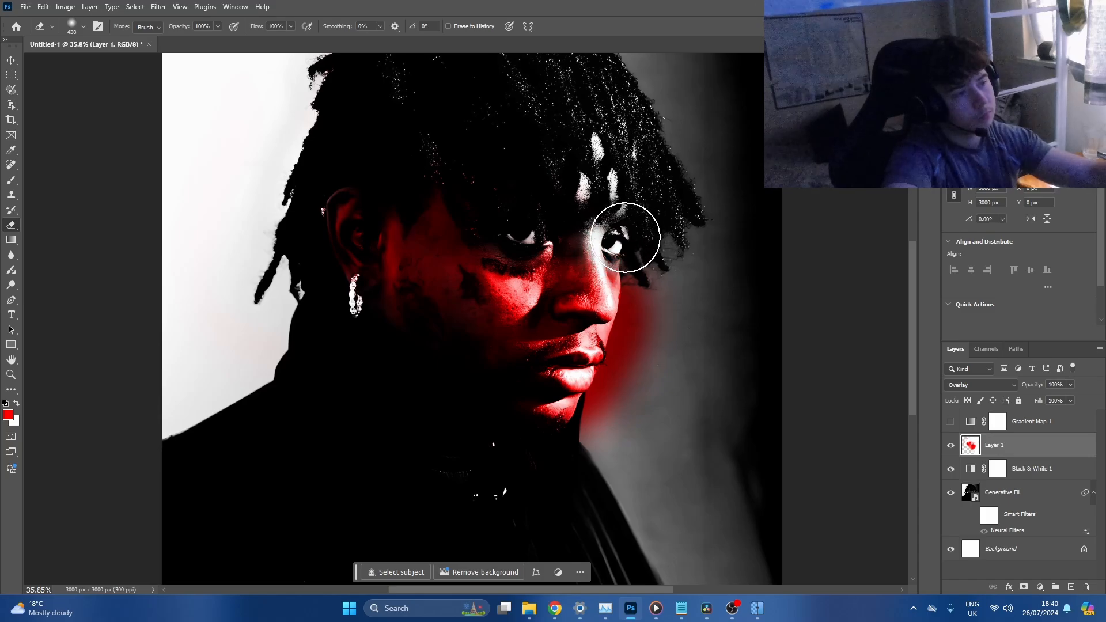
key(b)
drag(593, 239, 584, 240)
key(e)
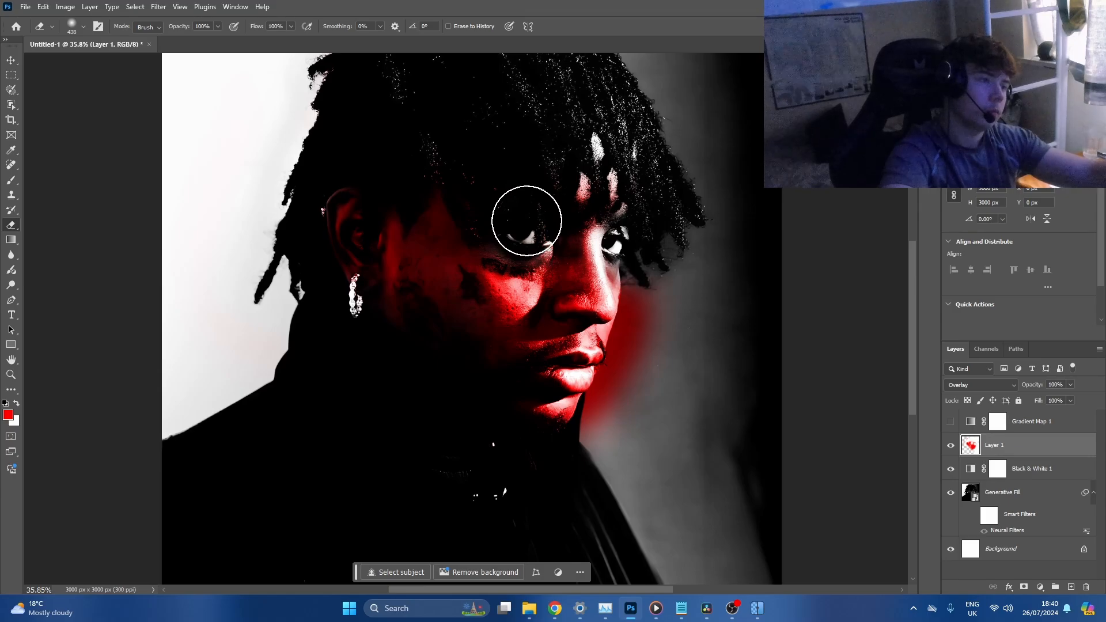
Erase the red around the nearer eye and the dark marks beneath it, undoing and redoing one stroke
drag(588, 178, 639, 179)
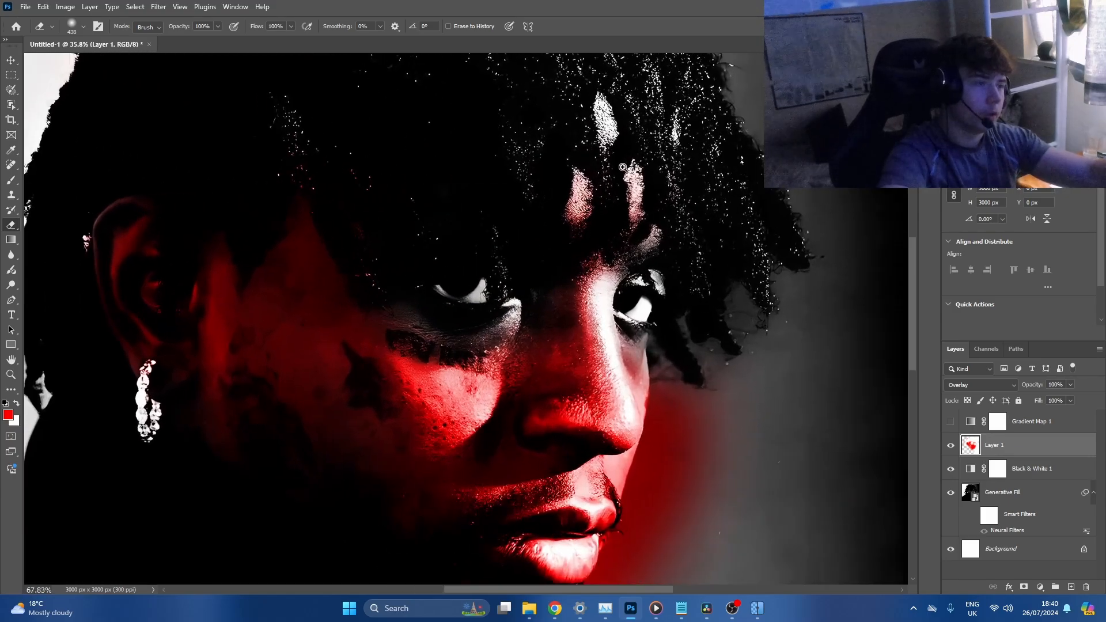
drag(605, 314, 607, 269)
mouse_move(441, 296)
mouse_down()
mouse_move(383, 298)
mouse_move(393, 296)
mouse_up()
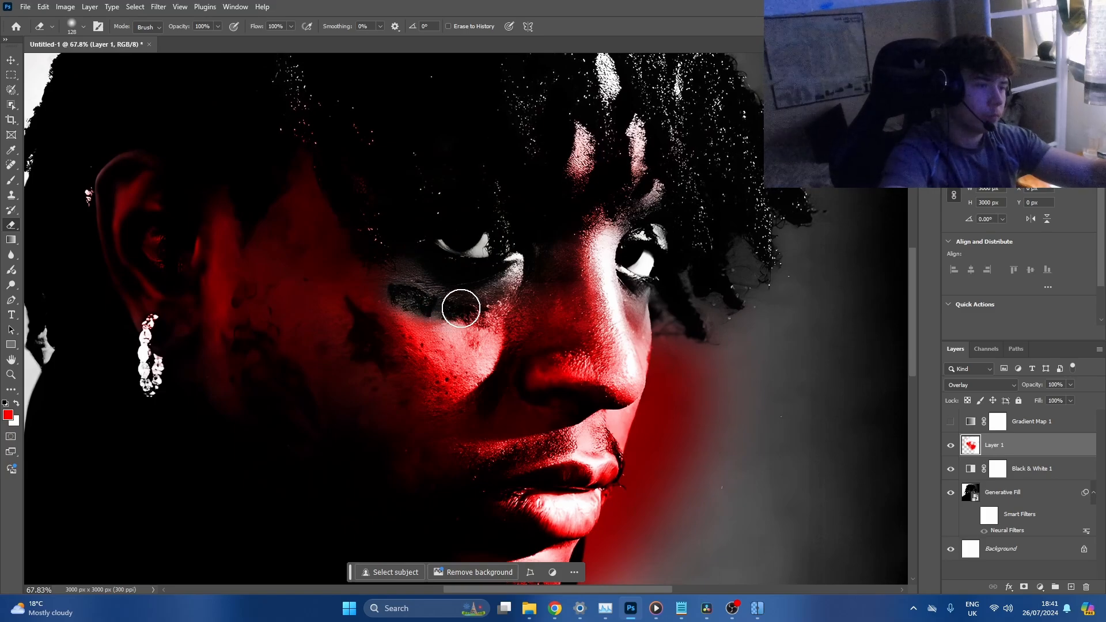
key(ctrl+z)
drag(410, 289, 423, 289)
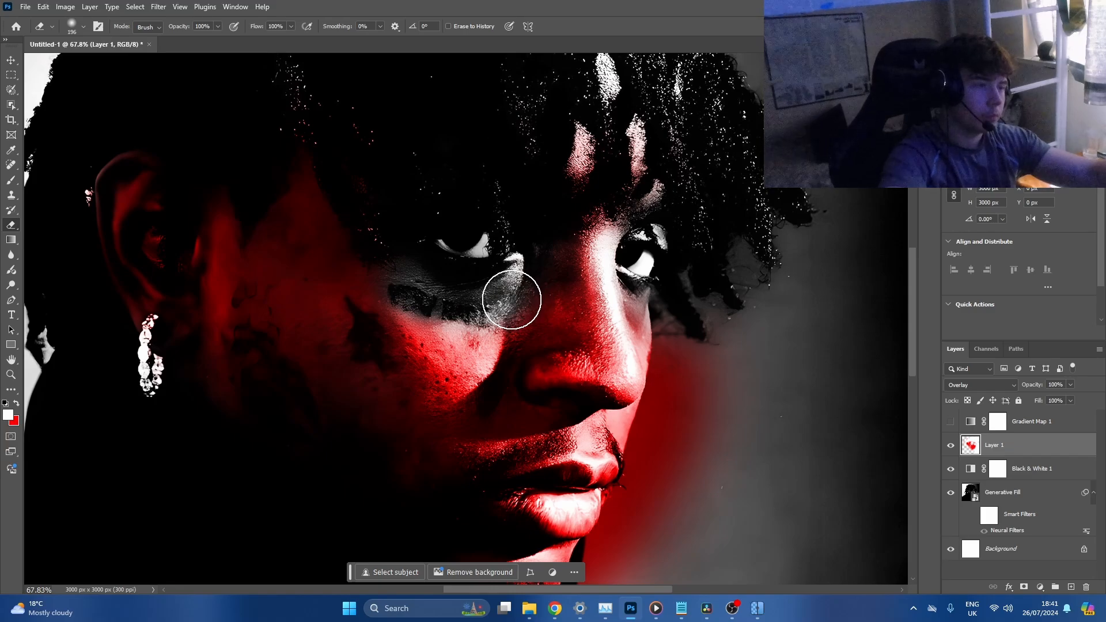
Paint red back onto the skin and dark marks beneath the nearer eye with a 217 px brush
key(b)
mouse_move(512, 299)
mouse_down()
mouse_move(526, 314)
mouse_move(521, 348)
mouse_move(515, 329)
mouse_up()
key(x)
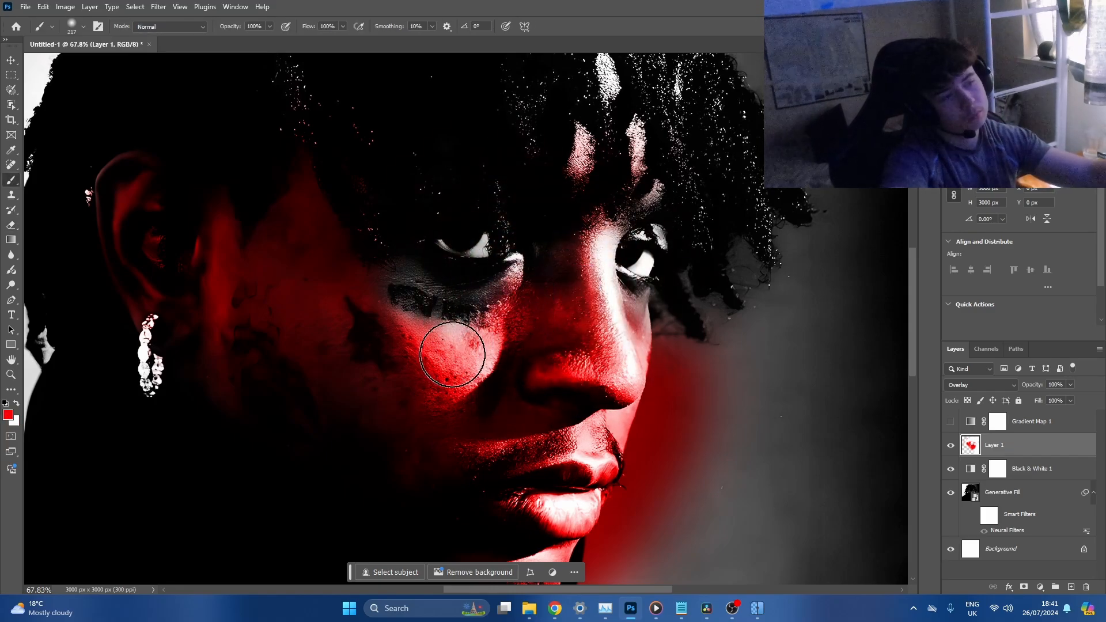
mouse_move(453, 355)
mouse_down()
mouse_move(390, 329)
mouse_move(382, 301)
mouse_move(405, 282)
mouse_move(421, 312)
mouse_up()
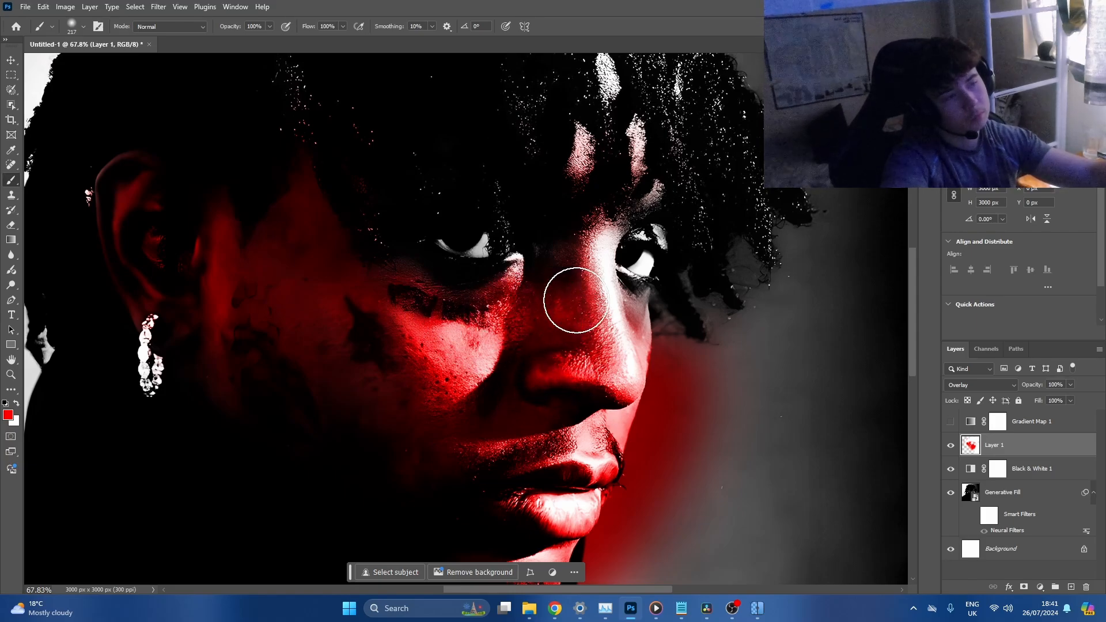
Brush red over the forehead patches between the locks and undo the last unwanted change around the nose bridge
drag(575, 300, 469, 365)
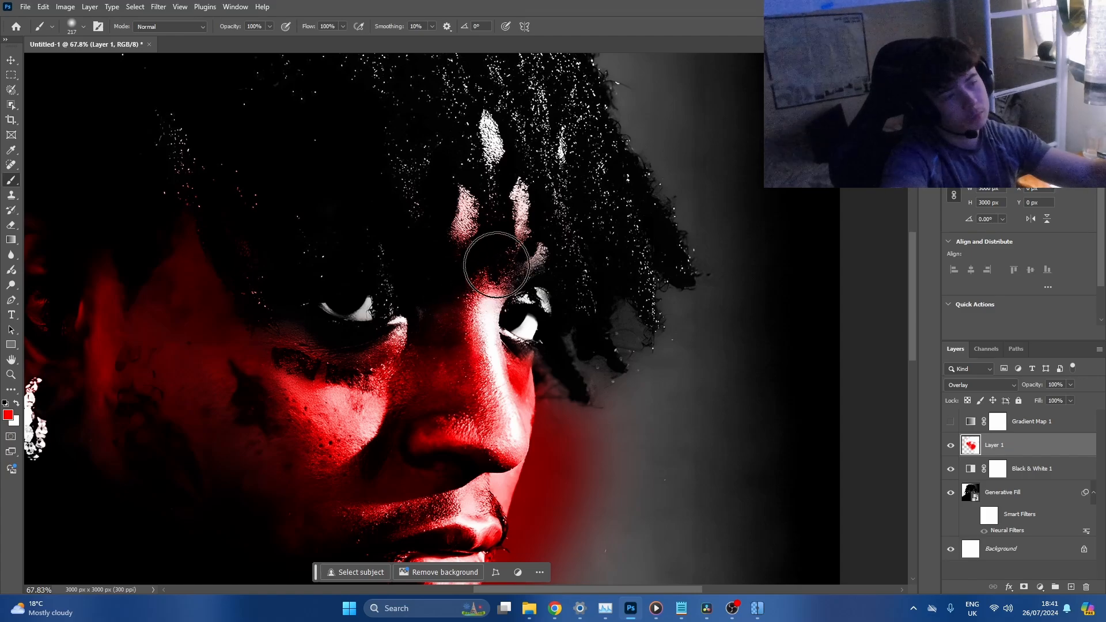
mouse_move(486, 257)
mouse_down()
mouse_move(556, 246)
mouse_move(514, 223)
mouse_move(484, 120)
mouse_move(460, 224)
mouse_move(477, 218)
mouse_move(433, 225)
mouse_up()
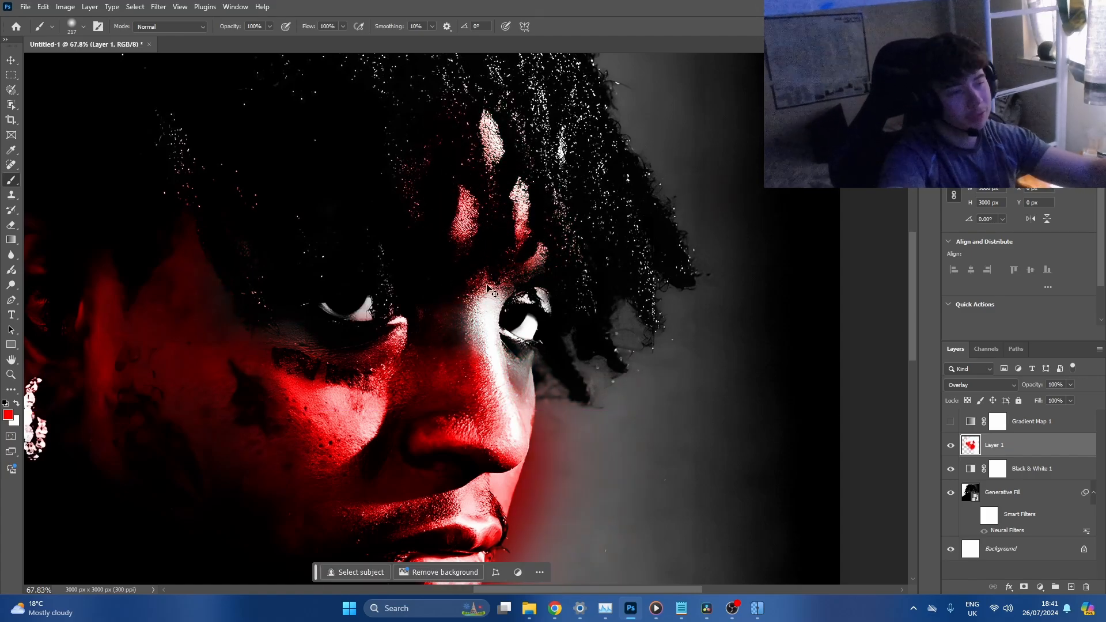
key(ctrl+z)
scroll(517, 346, down, 3)
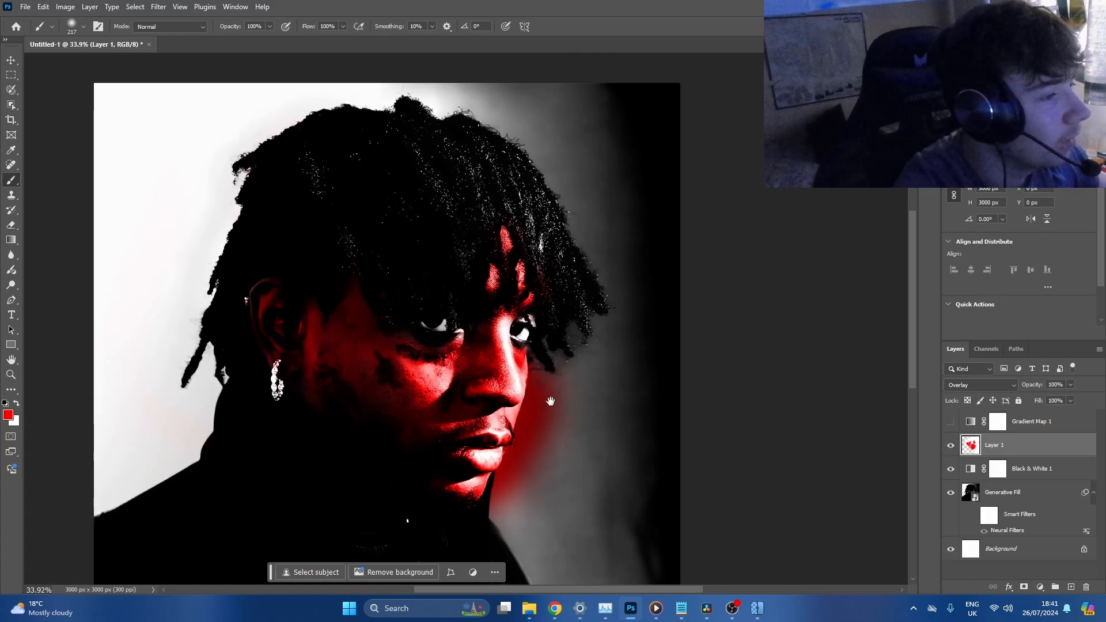
Erase the red spill from the background beside the nose, mouth and chin with a soft eraser
drag(550, 402, 550, 383)
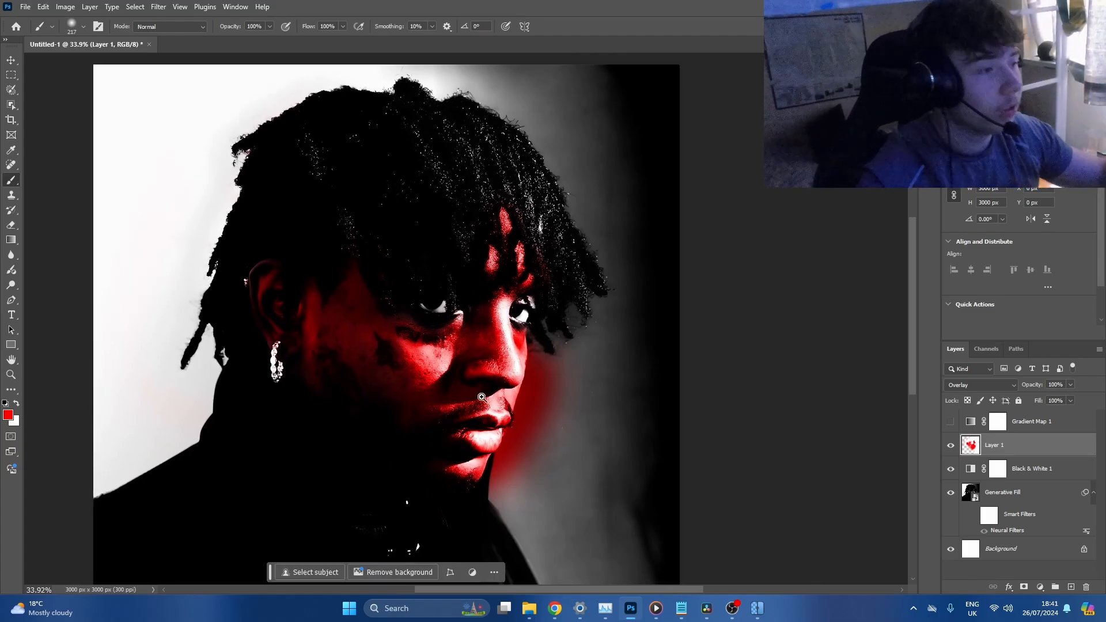
scroll(482, 397, up, 3)
key(e)
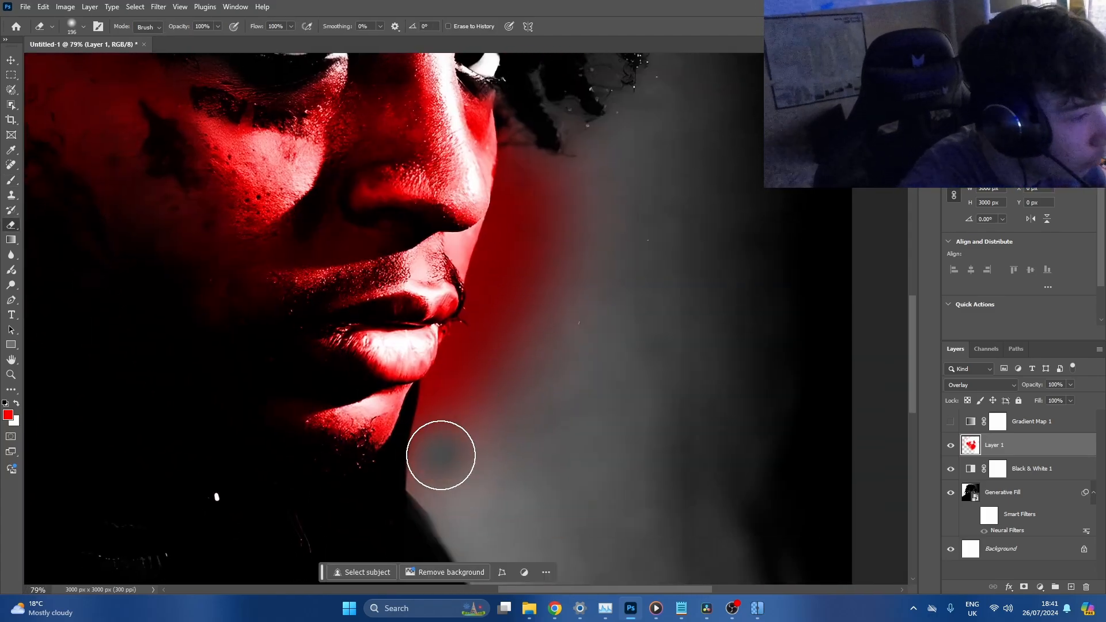
mouse_move(441, 456)
mouse_down()
mouse_move(442, 411)
mouse_move(458, 400)
mouse_move(436, 412)
mouse_move(473, 387)
mouse_move(450, 407)
mouse_move(488, 350)
mouse_move(501, 270)
mouse_move(507, 282)
mouse_move(533, 231)
mouse_move(512, 270)
mouse_move(526, 199)
mouse_move(535, 206)
mouse_move(554, 194)
mouse_move(575, 273)
mouse_move(580, 181)
mouse_move(548, 362)
mouse_move(531, 360)
mouse_move(566, 324)
mouse_up()
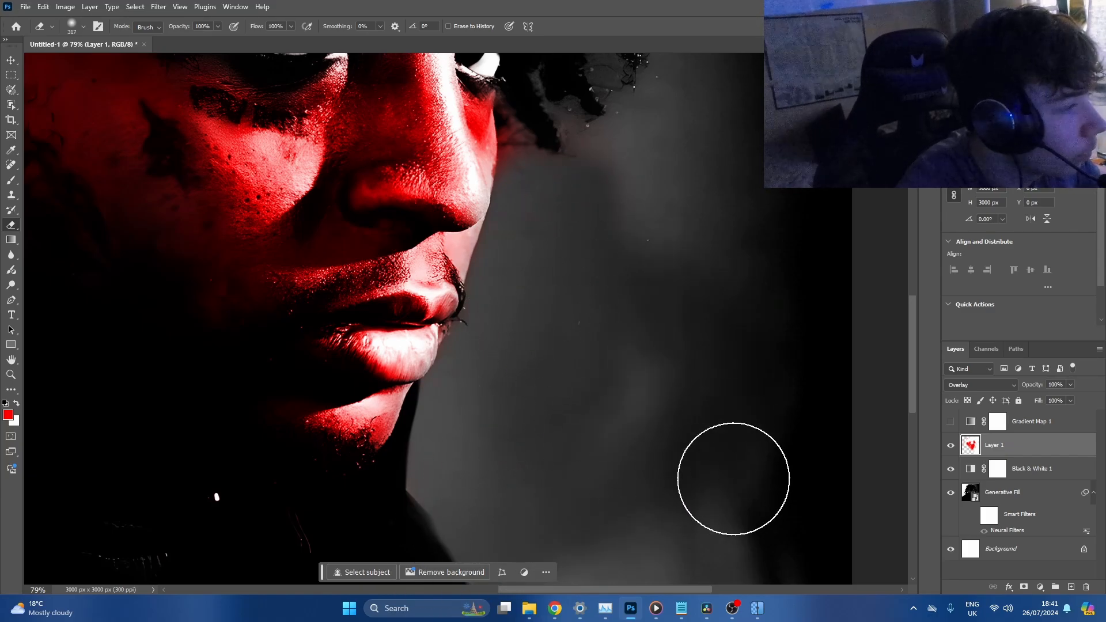
Enlarge the eraser to 728 px and clear the leftover tint from the background around the figure
scroll(744, 469, down, 5)
mouse_move(631, 369)
mouse_down()
mouse_move(674, 371)
mouse_move(850, 426)
mouse_move(604, 366)
mouse_move(659, 227)
mouse_move(645, 188)
mouse_move(640, 238)
mouse_move(618, 209)
mouse_move(618, 148)
mouse_move(563, 45)
mouse_up()
drag(650, 155, 657, 220)
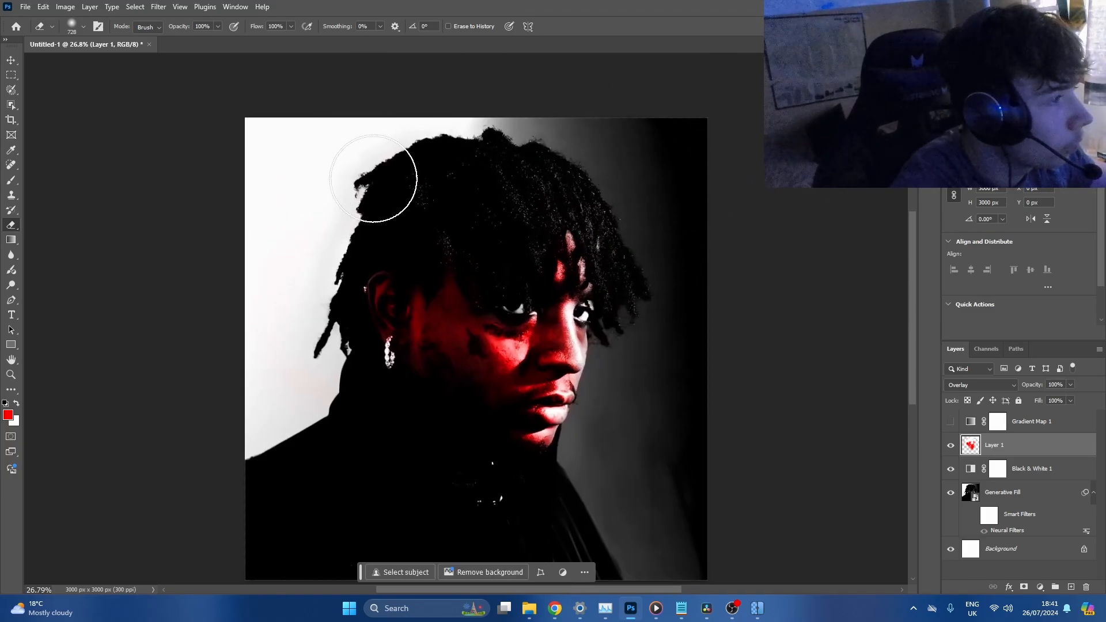
Try painting a soft red glow around the outline of the hair with a large brush, and undo the strokes
key(b)
mouse_move(400, 201)
mouse_down()
mouse_move(456, 195)
mouse_move(411, 184)
mouse_move(393, 192)
mouse_move(338, 238)
mouse_move(312, 280)
mouse_up()
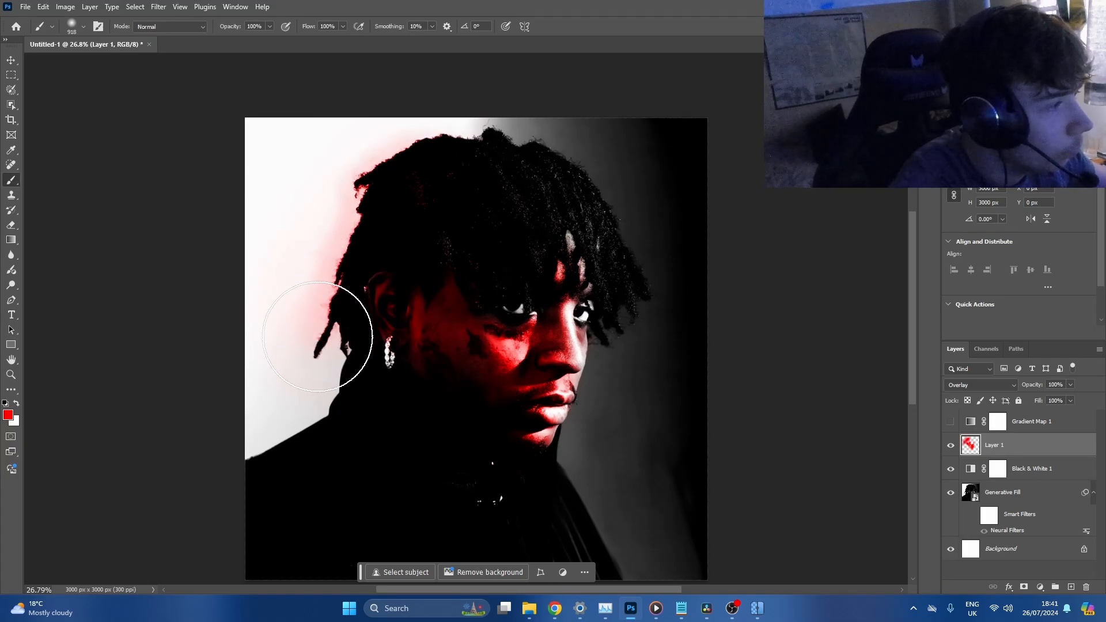
drag(513, 144, 648, 202)
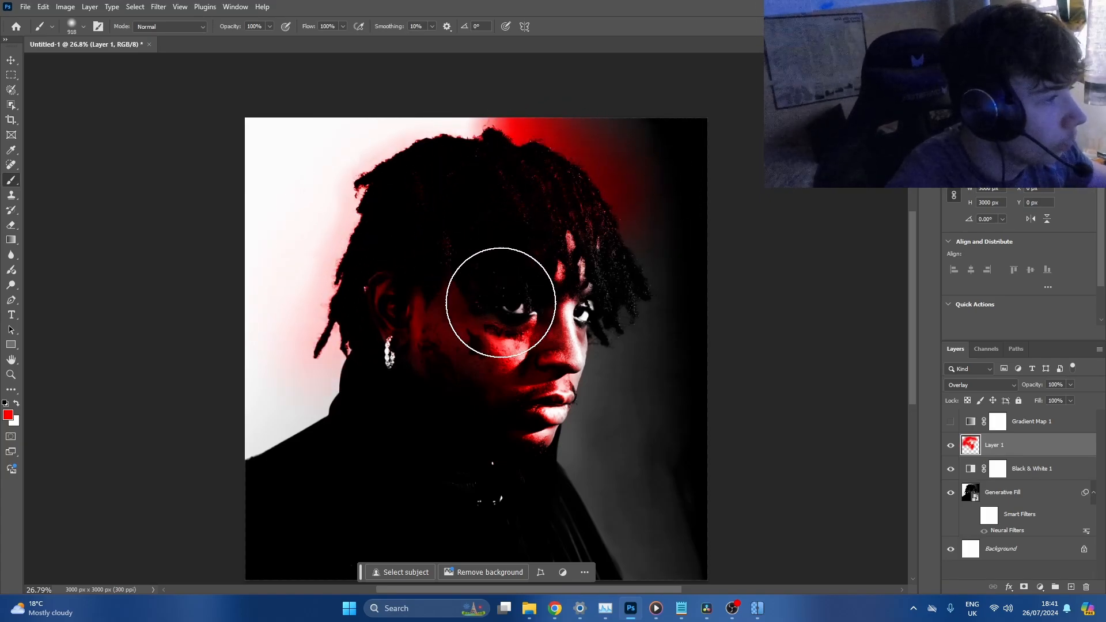
mouse_move(645, 327)
mouse_down()
mouse_move(558, 243)
mouse_move(419, 162)
mouse_move(464, 198)
mouse_up()
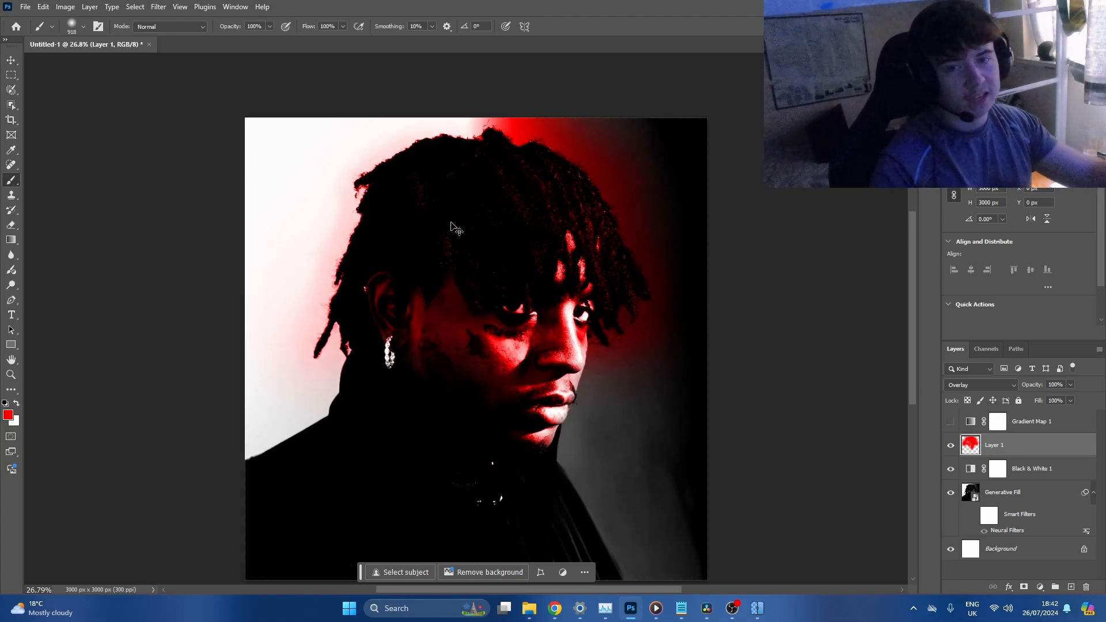
key(ctrl+z)
key(ctrl+z)
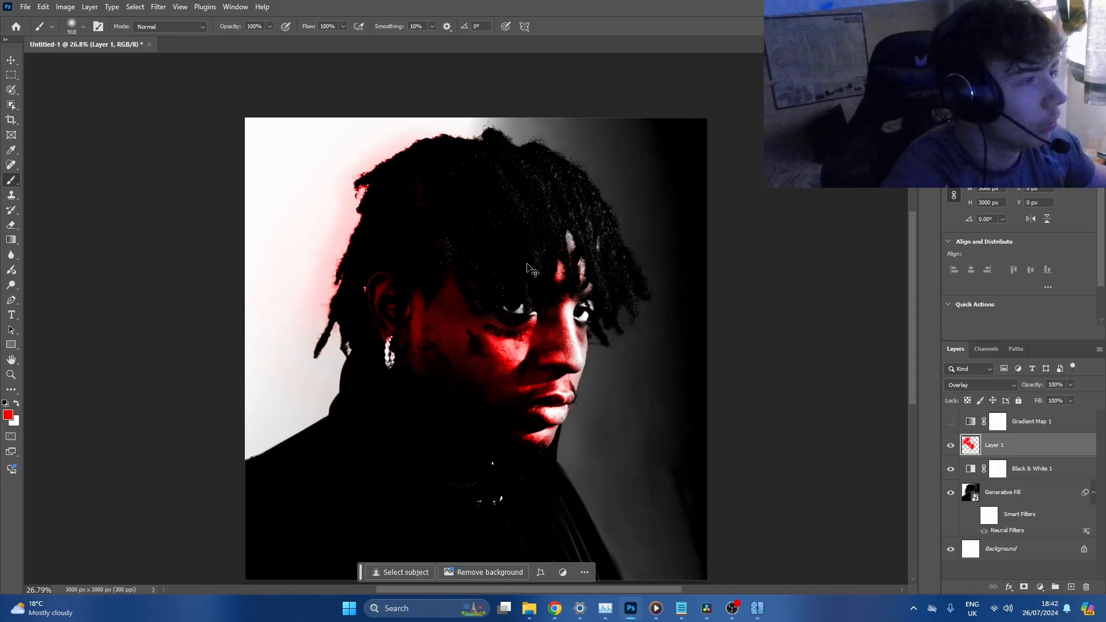
key(ctrl+z)
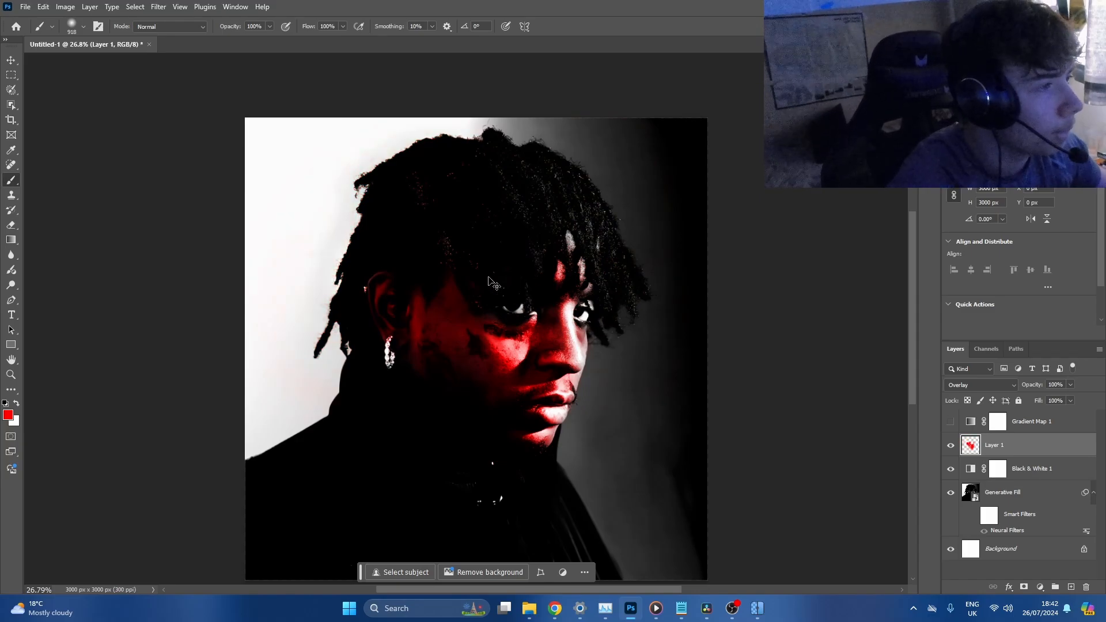
Paint red over the uncoloured forehead patches between the locks and above the farther eye with a 52 px brush
drag(538, 273, 502, 238)
mouse_move(501, 238)
mouse_down()
mouse_move(598, 154)
mouse_move(222, 160)
mouse_up()
drag(549, 126, 546, 118)
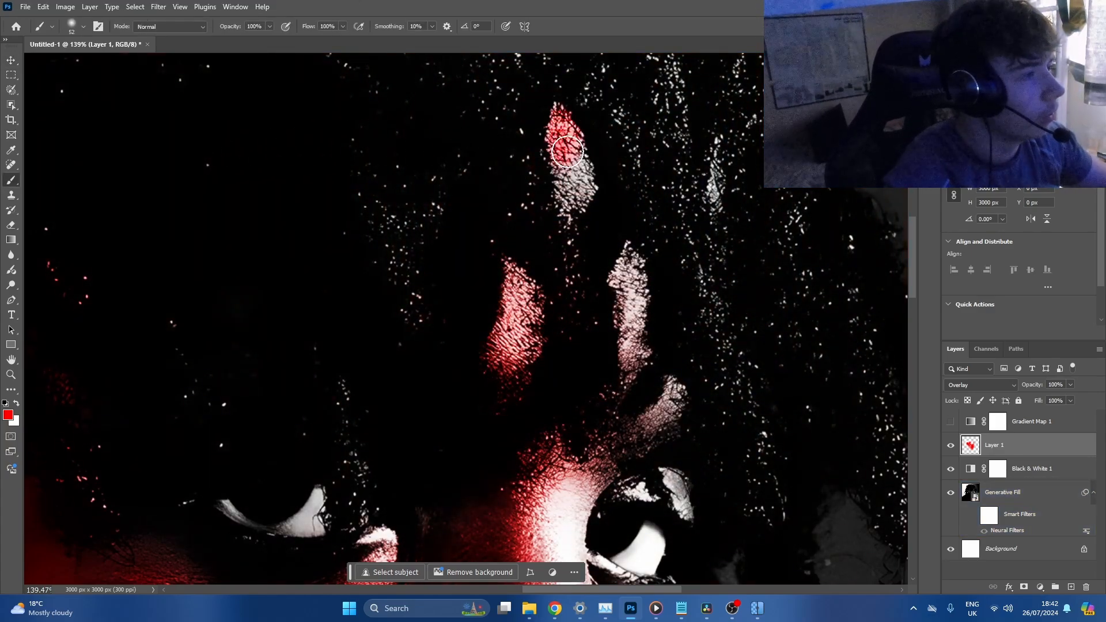
drag(570, 173, 583, 203)
mouse_move(616, 246)
mouse_down()
mouse_move(632, 283)
mouse_move(630, 257)
mouse_move(634, 274)
mouse_move(638, 365)
mouse_move(645, 355)
mouse_move(632, 389)
mouse_move(604, 291)
mouse_up()
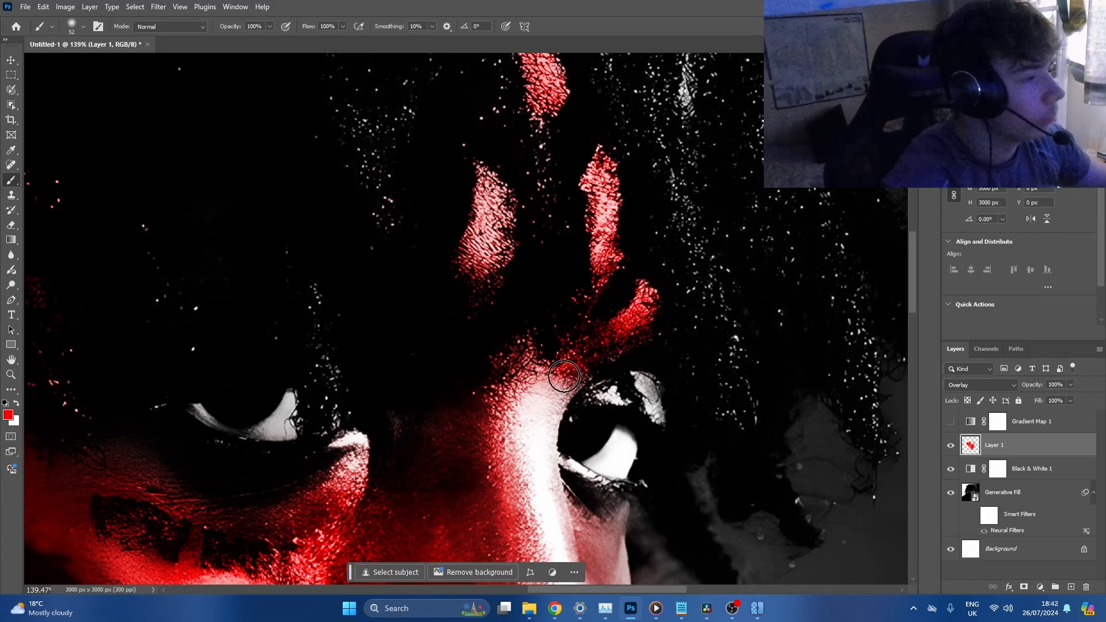
Paint red on the skin beneath the farther eye beside the nose, and erase the spill from the background with a 42 px eraser
drag(540, 404, 491, 314)
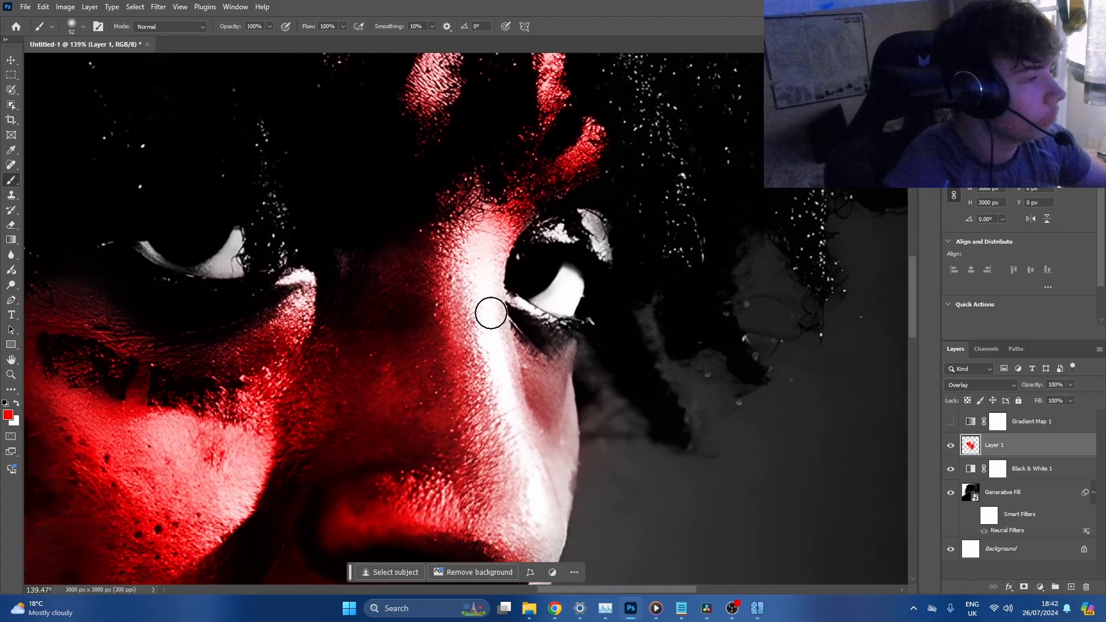
drag(509, 359, 513, 341)
mouse_move(535, 395)
mouse_down()
mouse_move(512, 365)
mouse_move(570, 400)
mouse_move(569, 418)
mouse_move(562, 372)
mouse_up()
drag(553, 419, 565, 456)
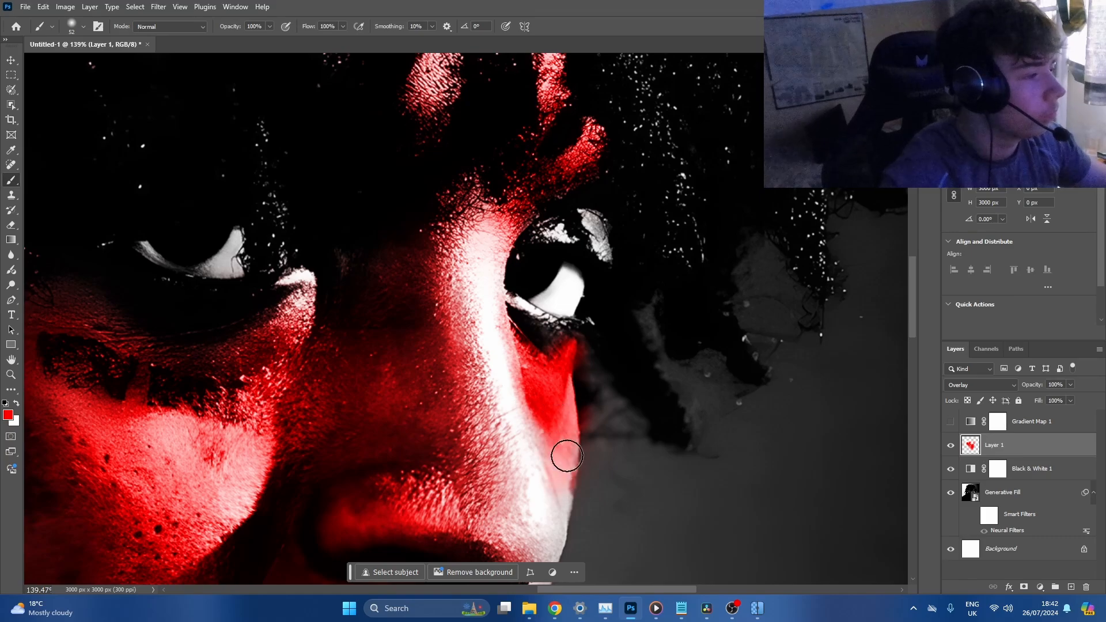
key(e)
drag(674, 386, 415, 377)
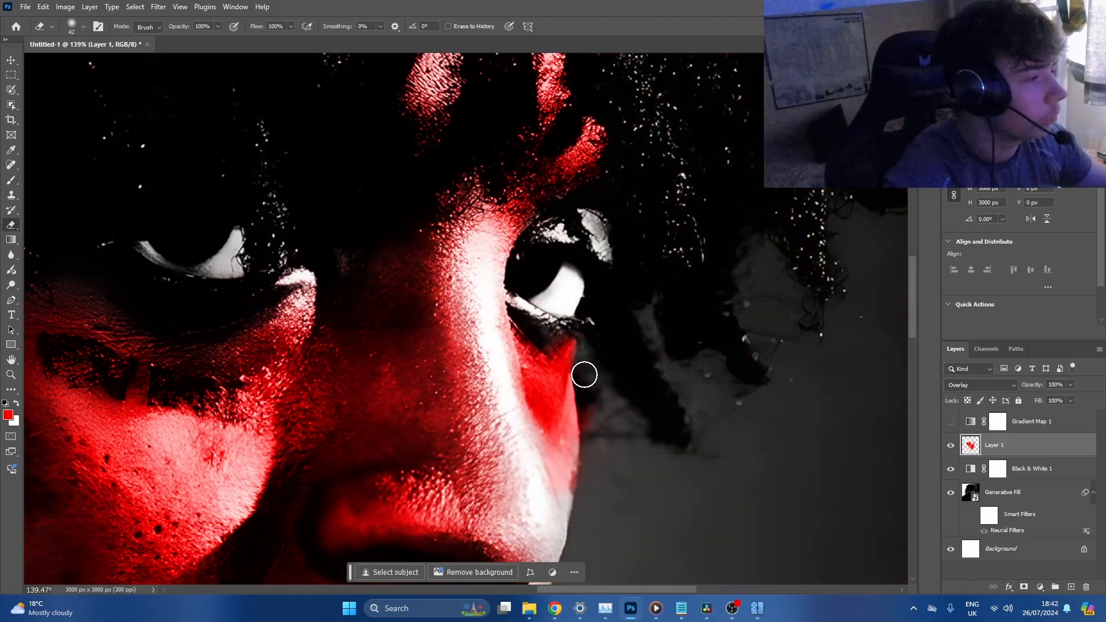
Paint red onto the edge of the nose tip, the far cheek beside the mouth and the edge of the lower lip
key(b)
scroll(576, 450, down, 5)
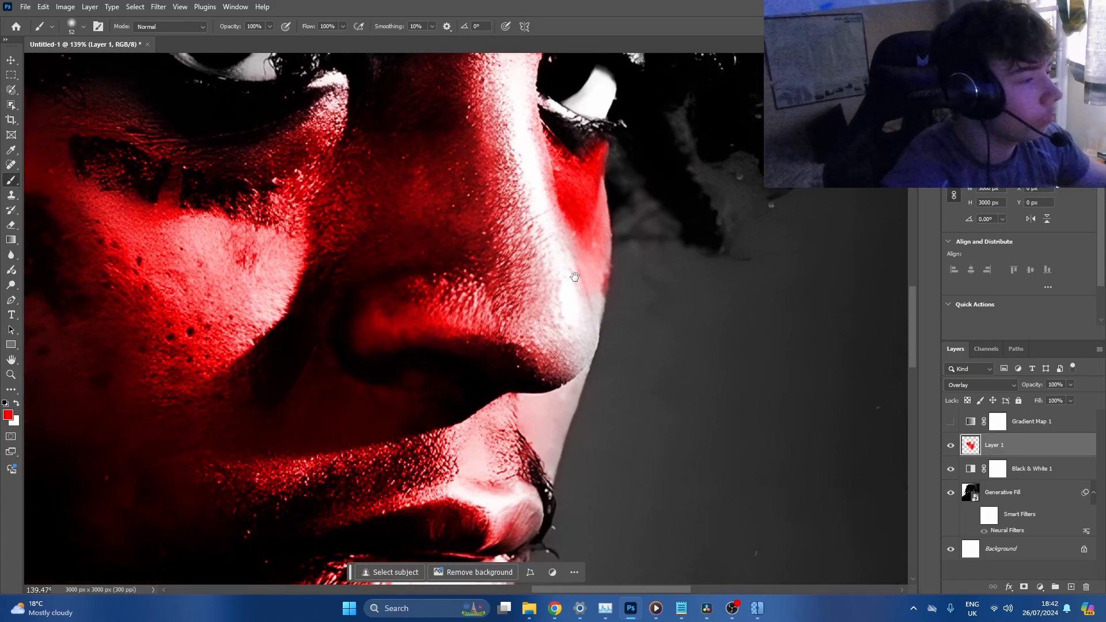
drag(545, 421, 533, 482)
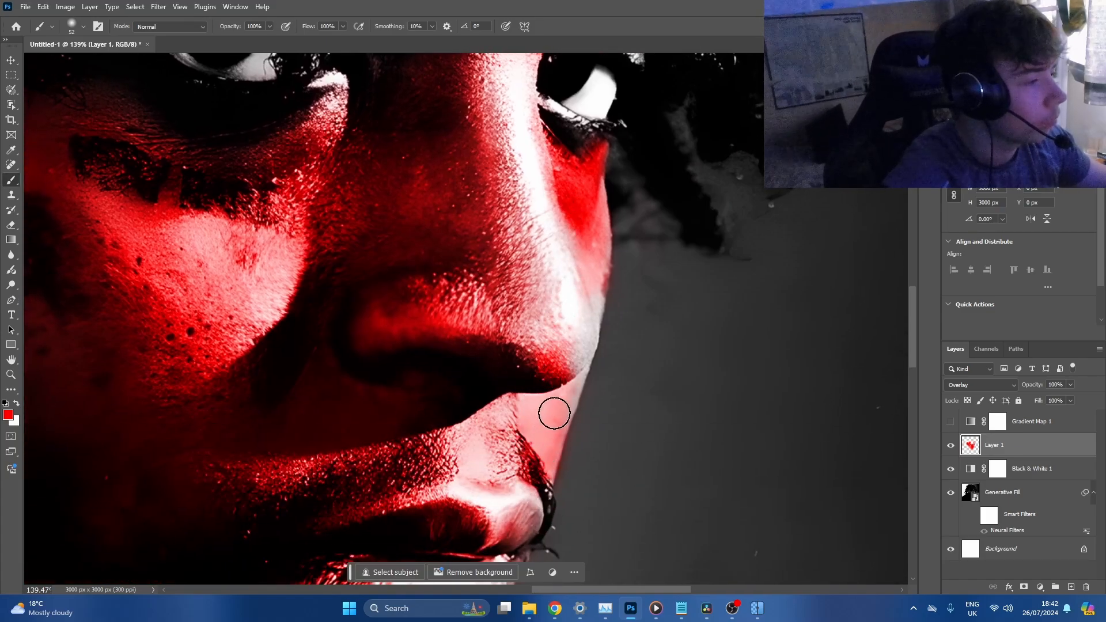
drag(554, 413, 581, 336)
scroll(579, 278, down, 4)
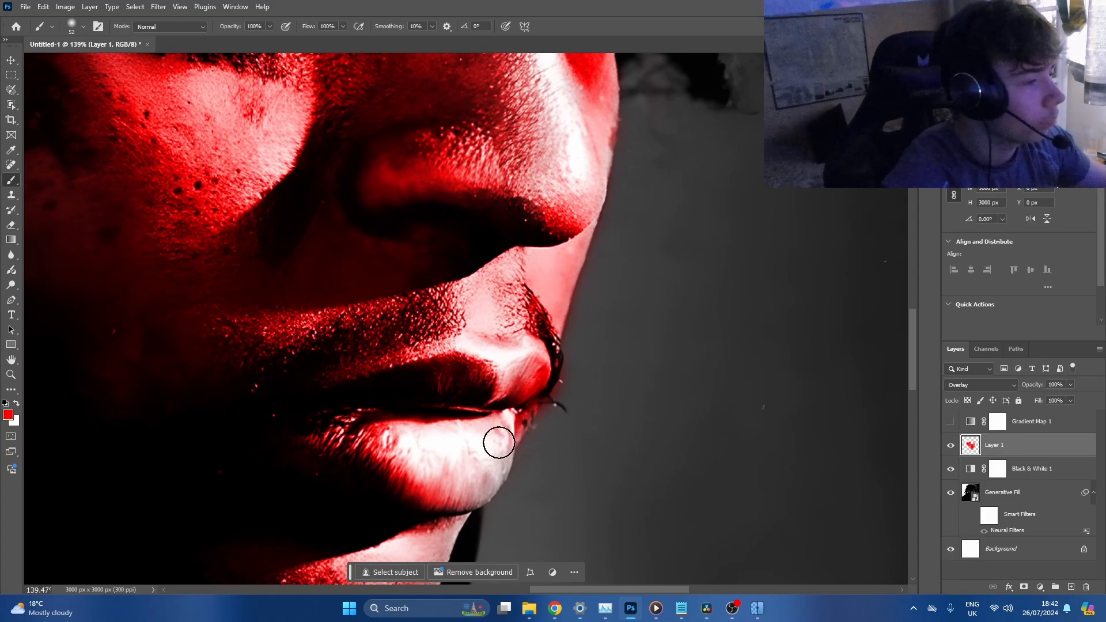
drag(458, 491, 487, 360)
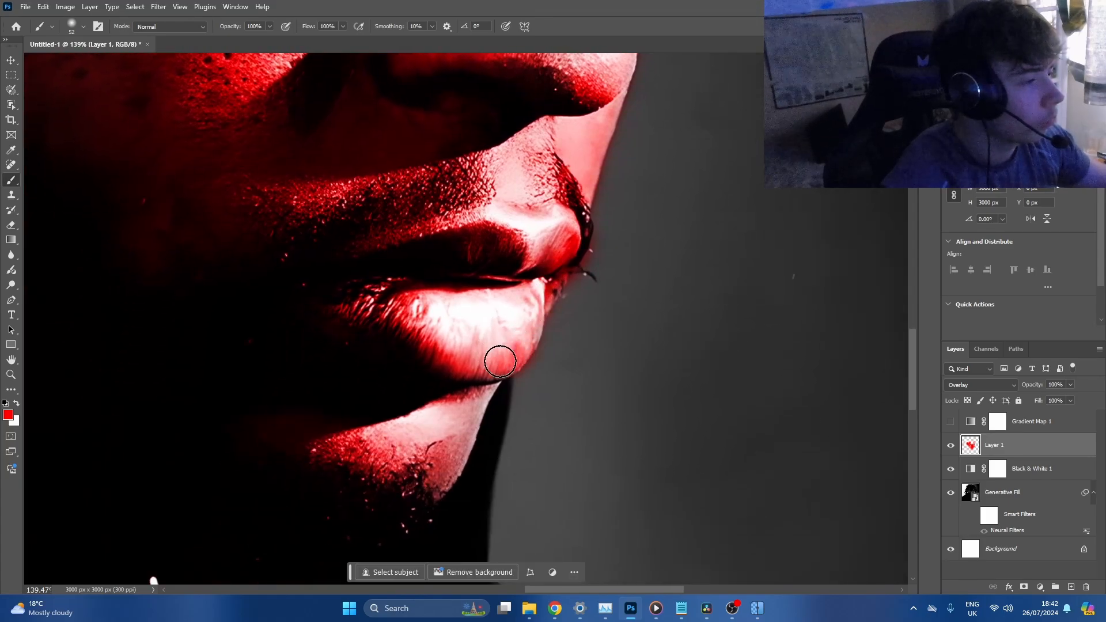
Erase the red tint from the hair strands beside the temple with a 189 px eraser
scroll(441, 423, down, 8)
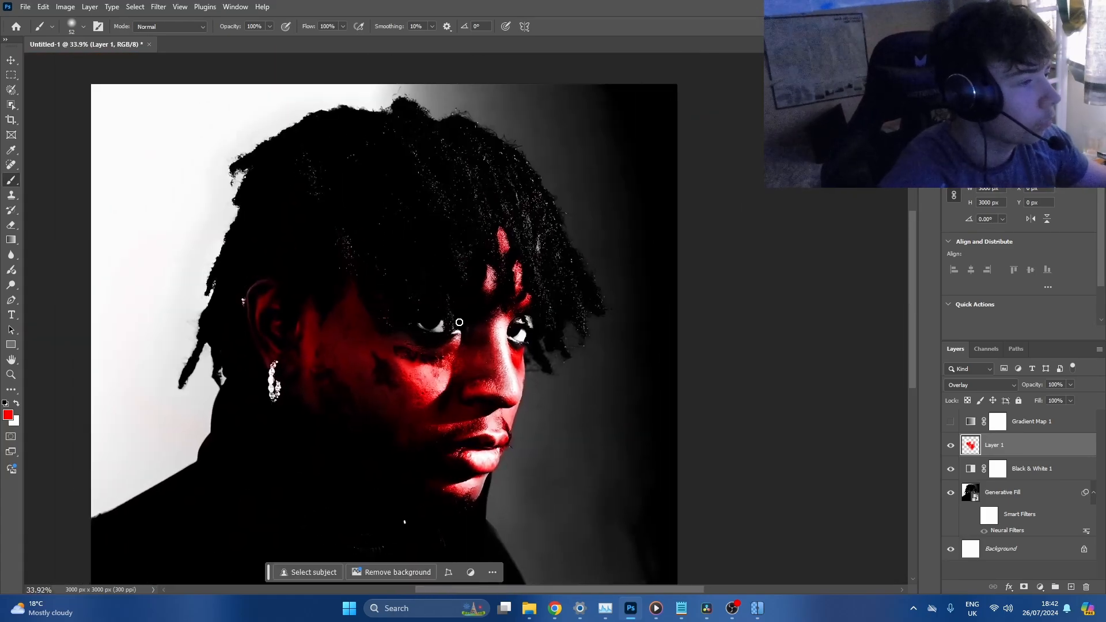
drag(284, 344, 263, 312)
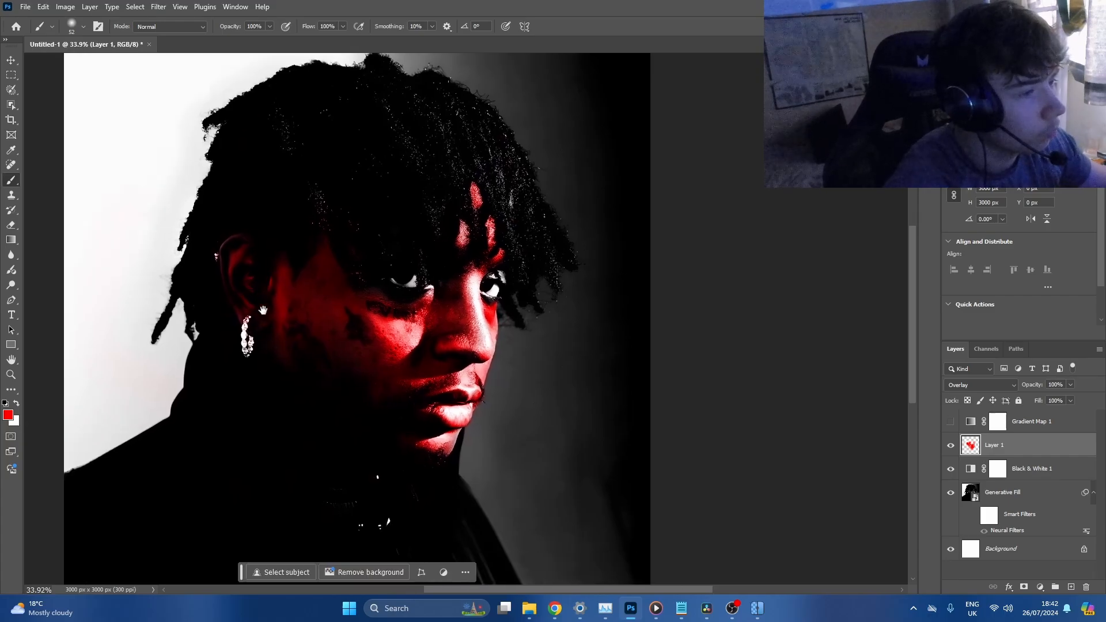
scroll(317, 219, up, 5)
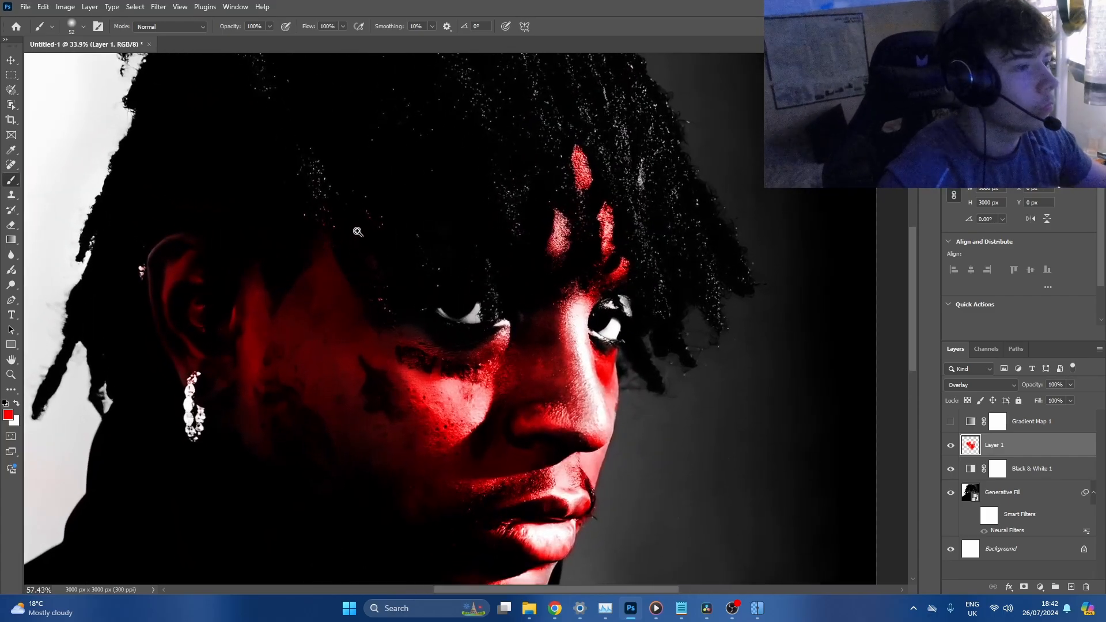
key(e)
drag(335, 190, 370, 190)
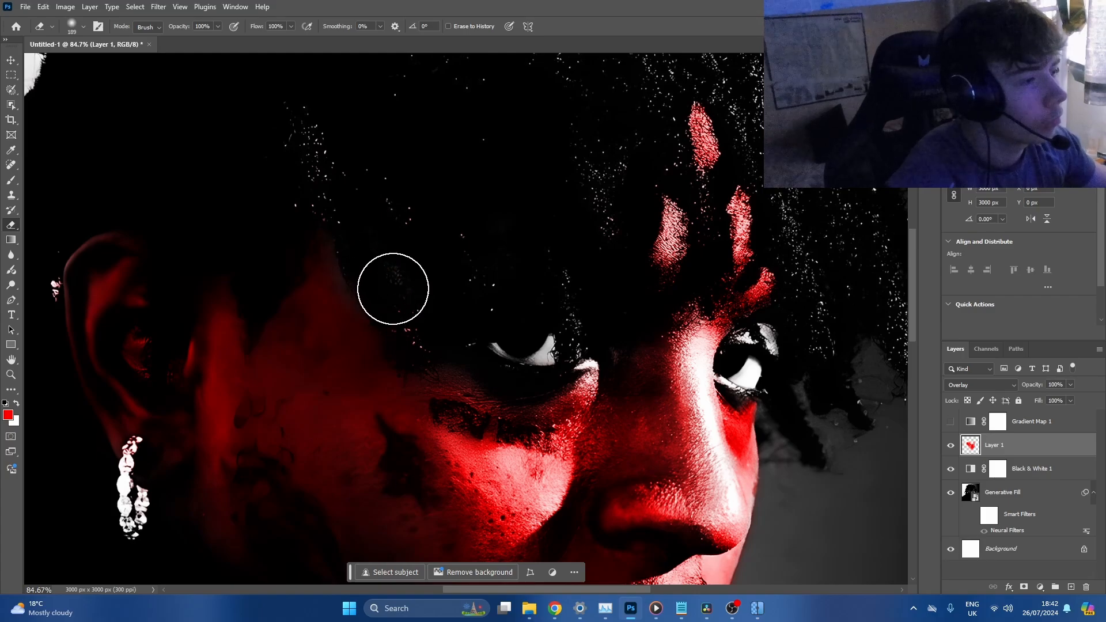
Try a lower fill on the red paint layer and return it to 100%
scroll(549, 239, down, 3)
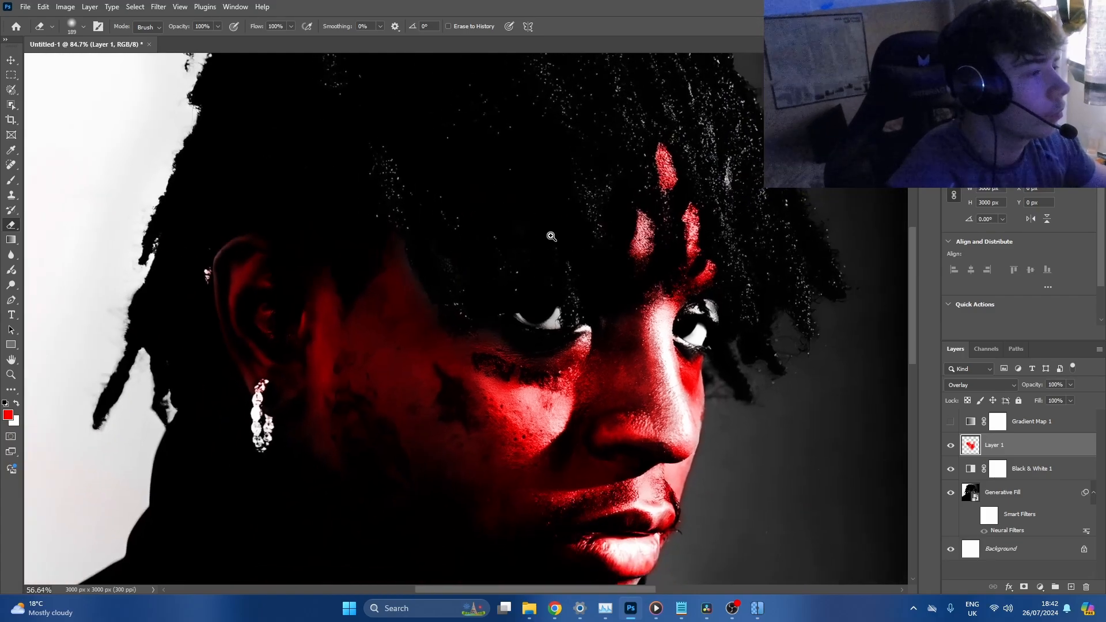
drag(551, 239, 312, 294)
scroll(502, 336, down, 7)
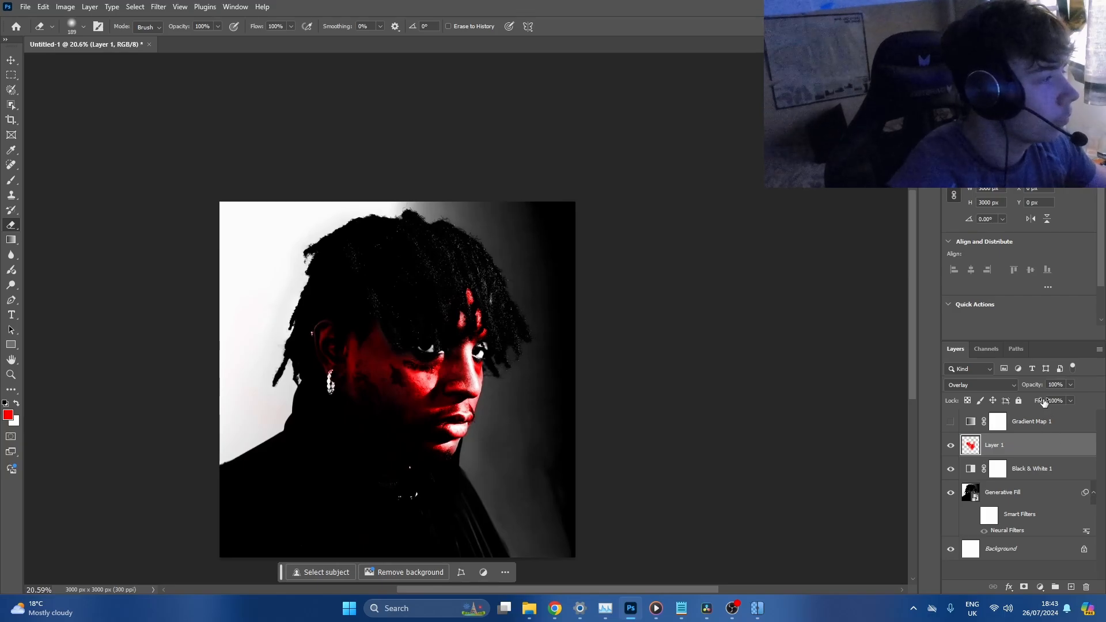
mouse_move(1032, 403)
mouse_down()
mouse_move(963, 392)
mouse_move(1037, 400)
mouse_up()
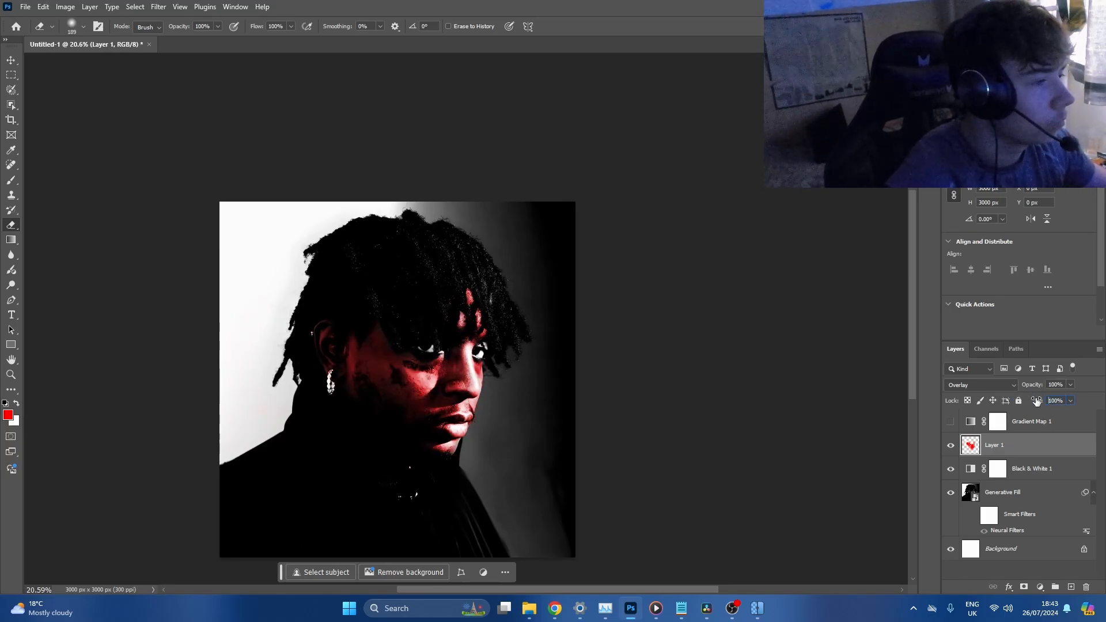
drag(1103, 430, 1095, 445)
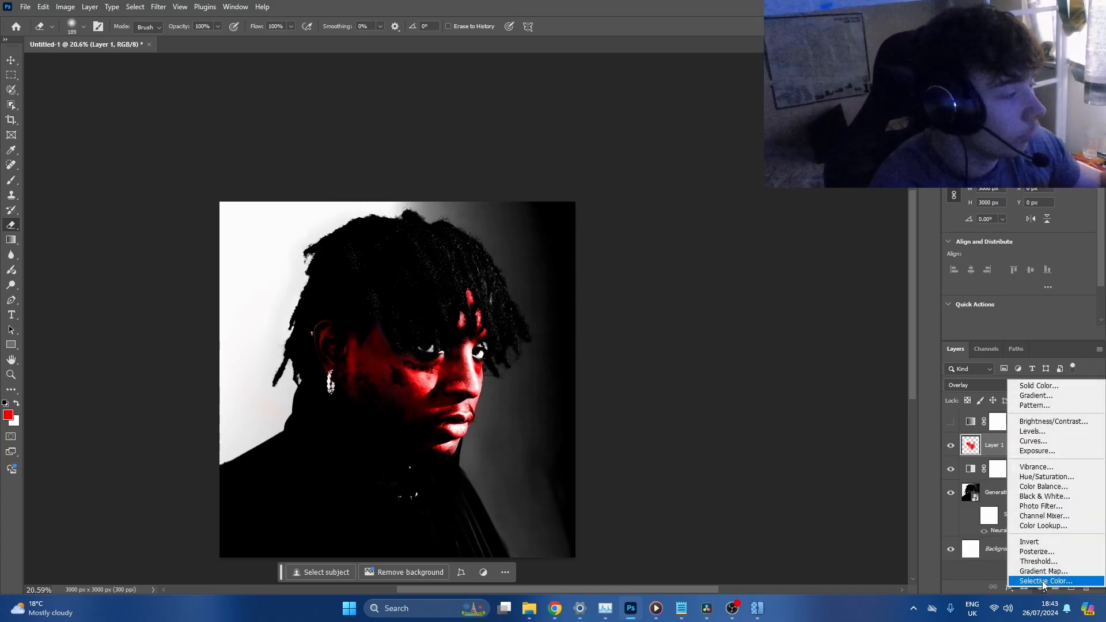
Add a Hue/Saturation adjustment above the red paint layer with hue -100 and saturation -52
click(1041, 587)
click(1047, 477)
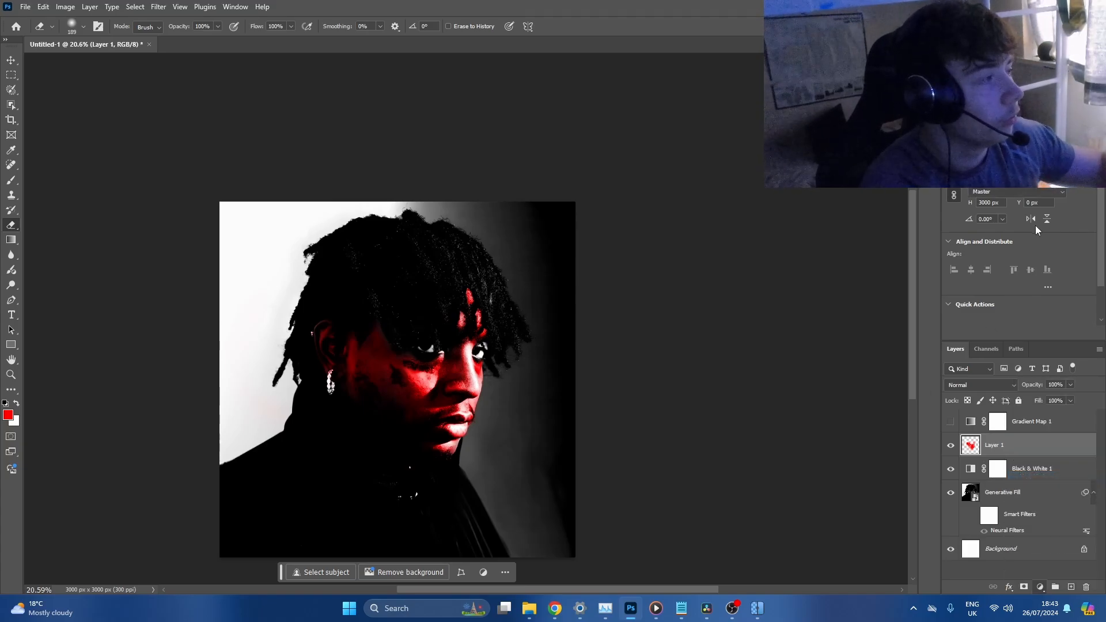
drag(1021, 216, 973, 227)
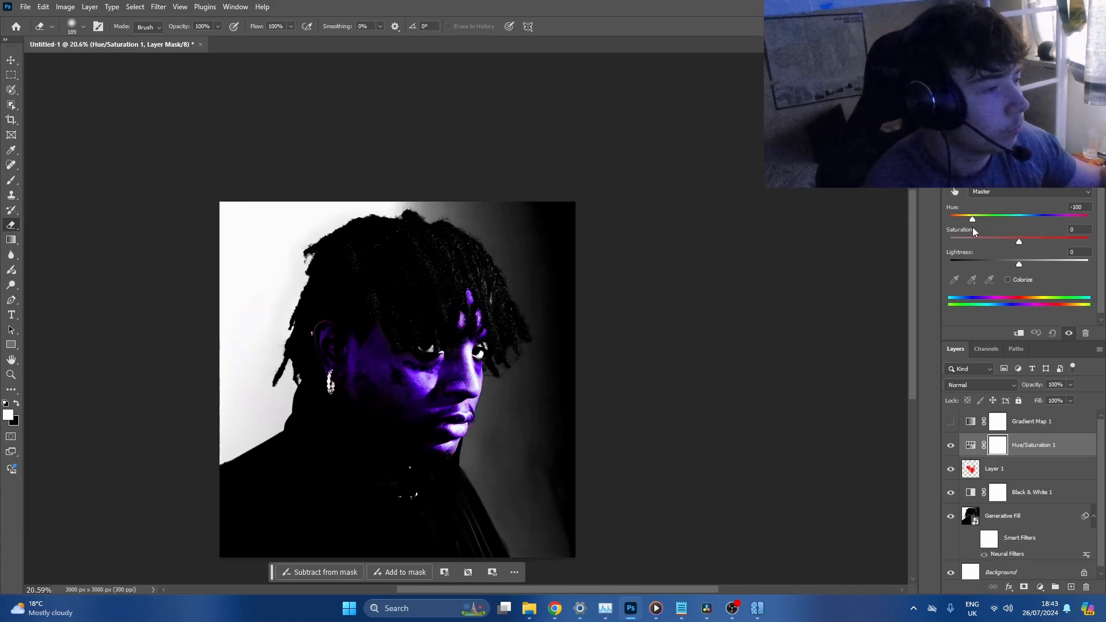
drag(755, 291, 534, 238)
scroll(630, 262, down, 2)
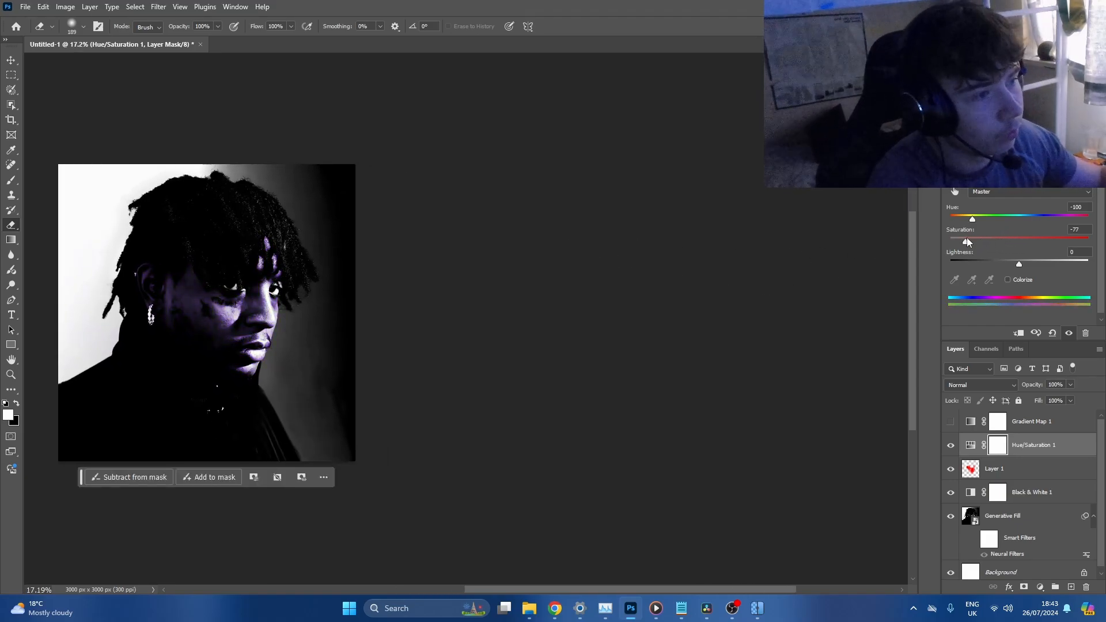
drag(967, 238, 999, 262)
key(ctrl+z)
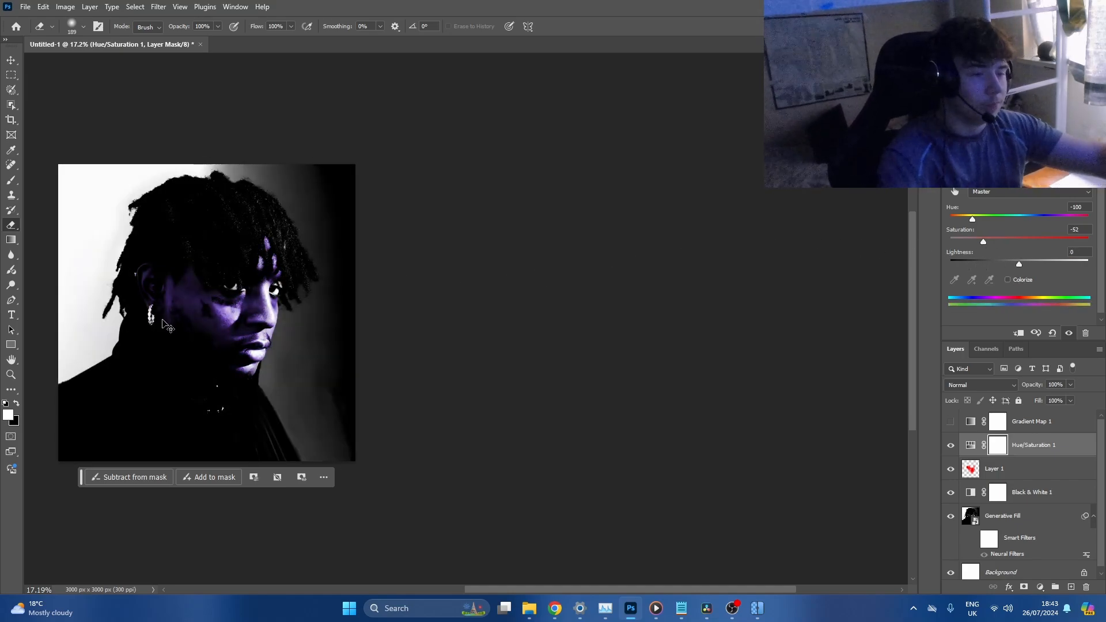
Review the recoloured portrait and hide the Hue/Saturation adjustment layer
drag(280, 295, 303, 294)
drag(303, 295, 458, 293)
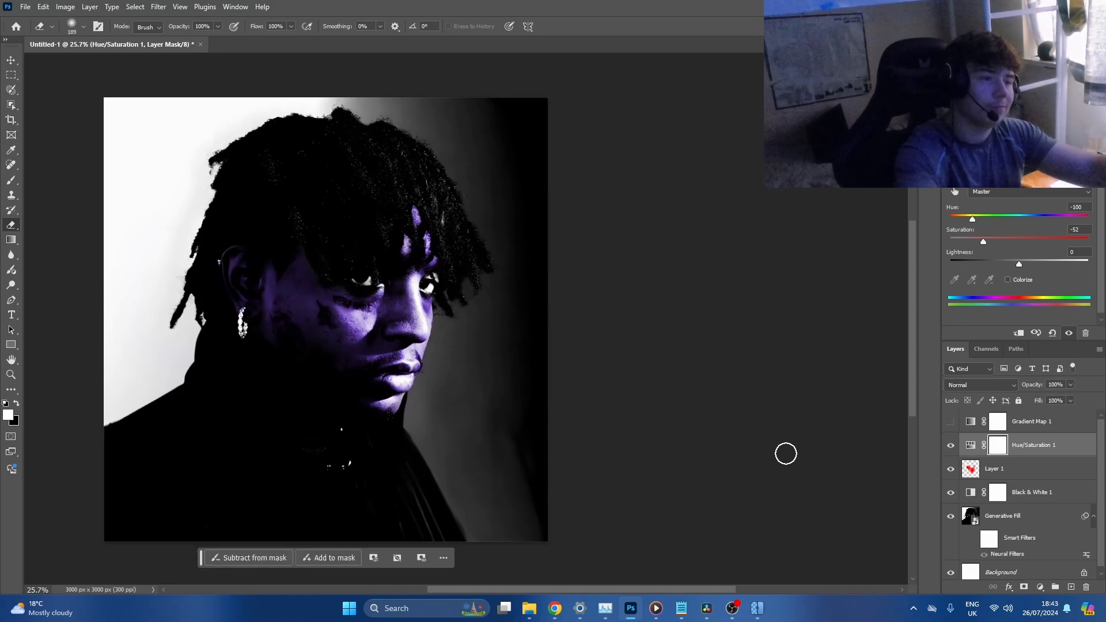
drag(554, 425, 598, 419)
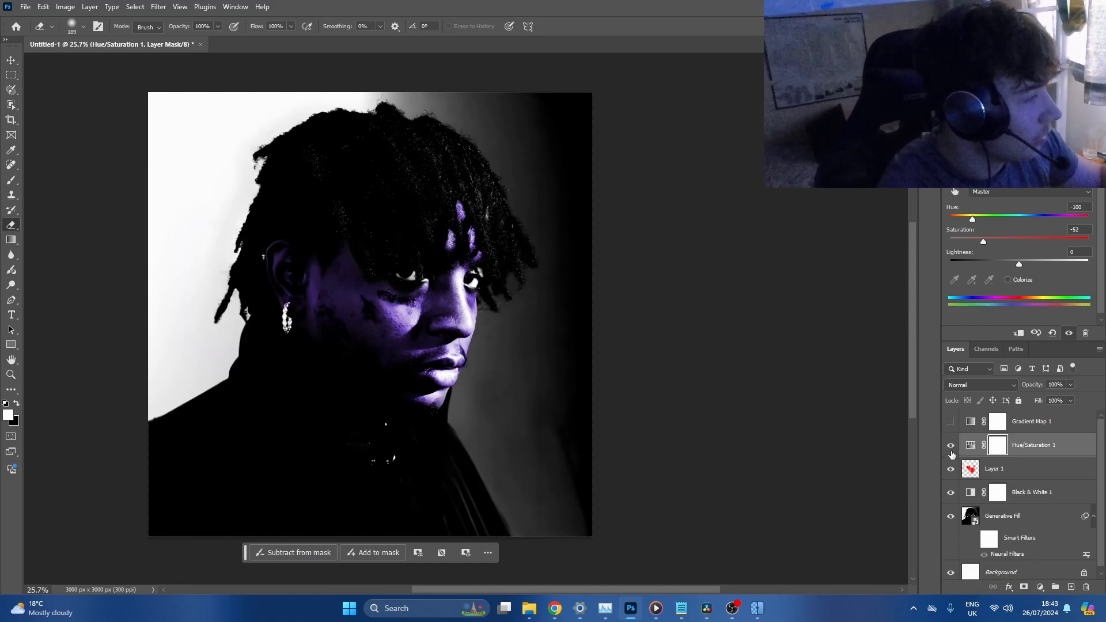
click(951, 447)
Add a Curves adjustment and shape a slight S-curve with lowered shadows and raised highlights
click(1040, 587)
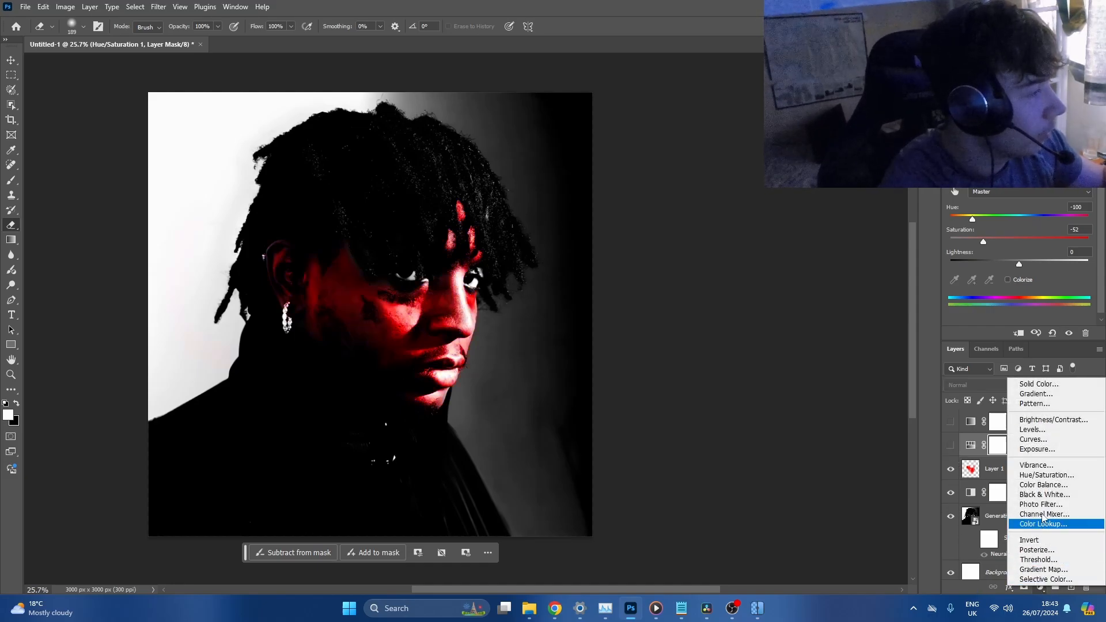
click(1033, 440)
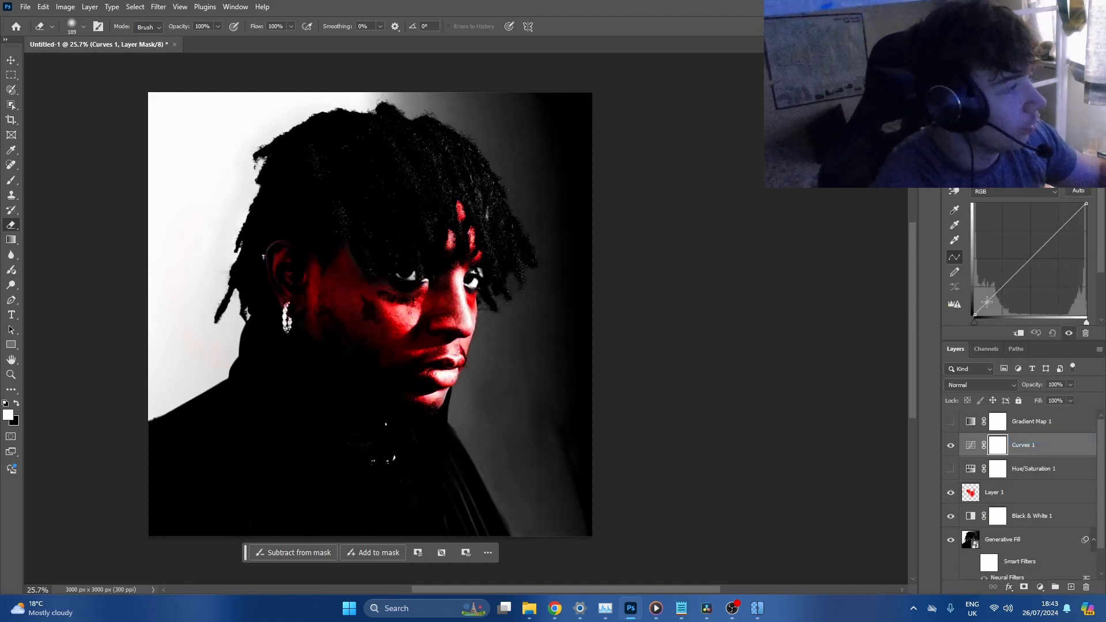
drag(987, 302, 989, 306)
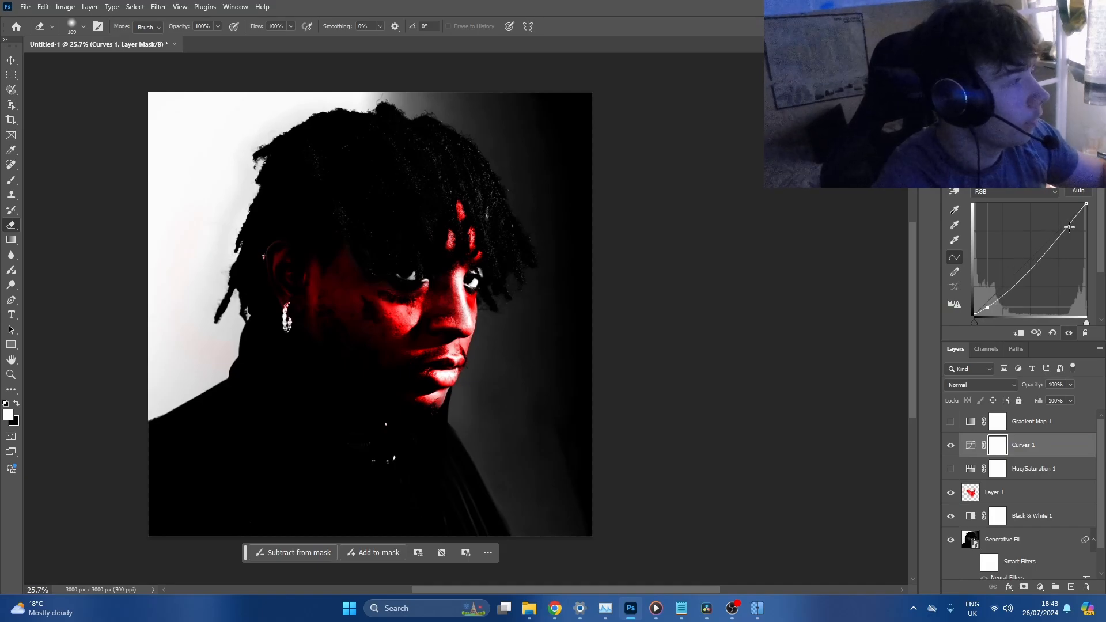
drag(1069, 227, 1065, 217)
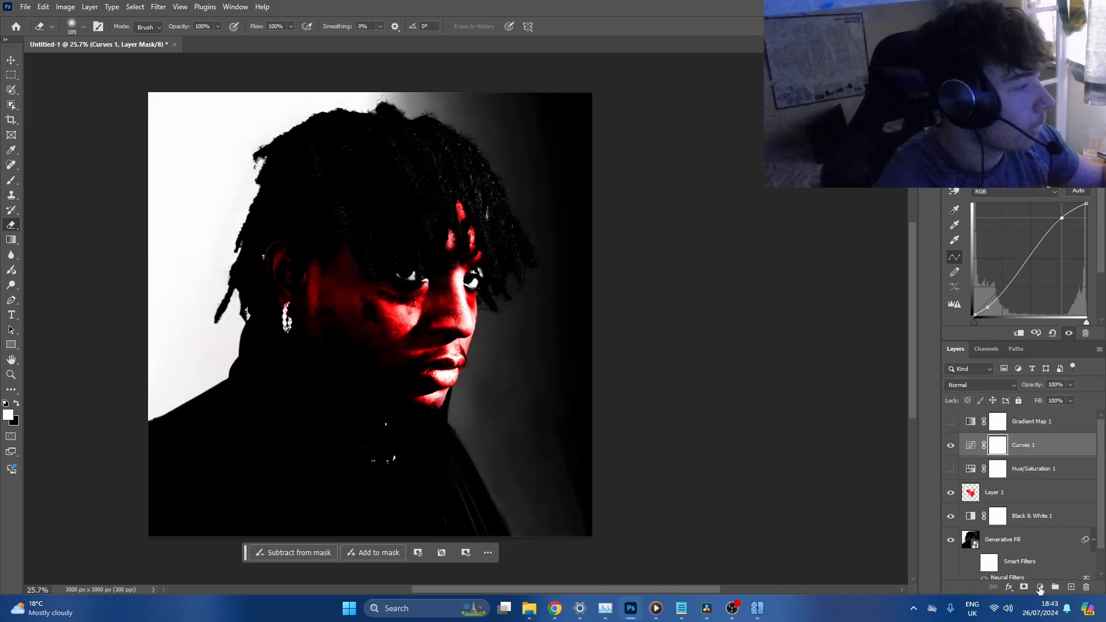
Add a Brightness/Contrast adjustment with brightness 74 and contrast 44
click(1040, 588)
click(1041, 427)
drag(1020, 207, 1050, 232)
Add a Vibrance adjustment and lower its vibrance to mute the red on the face
click(1039, 587)
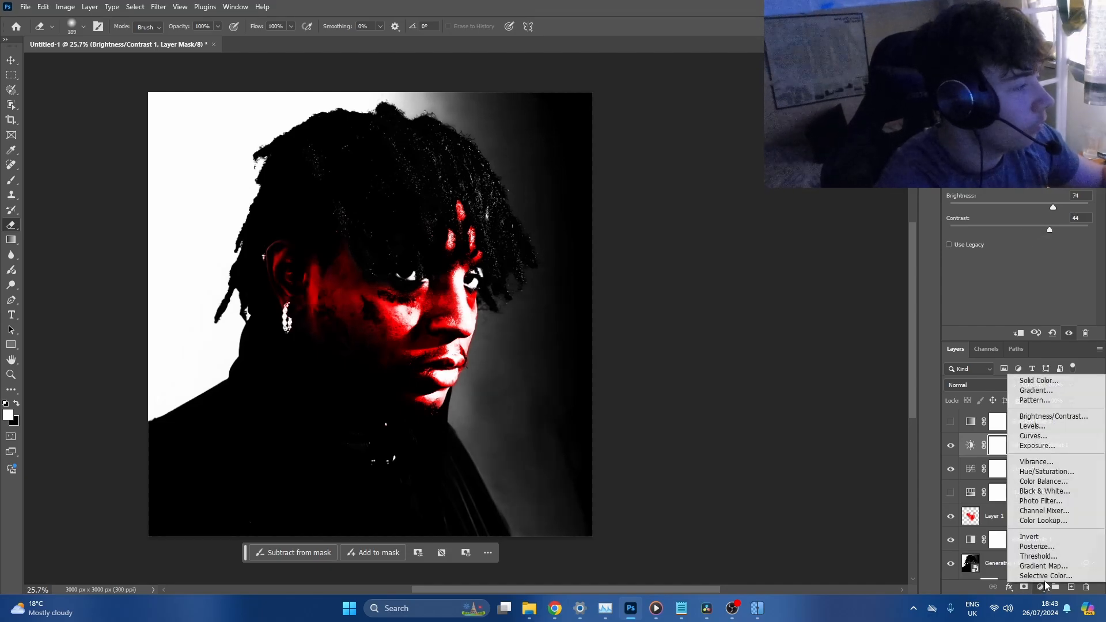
click(1036, 461)
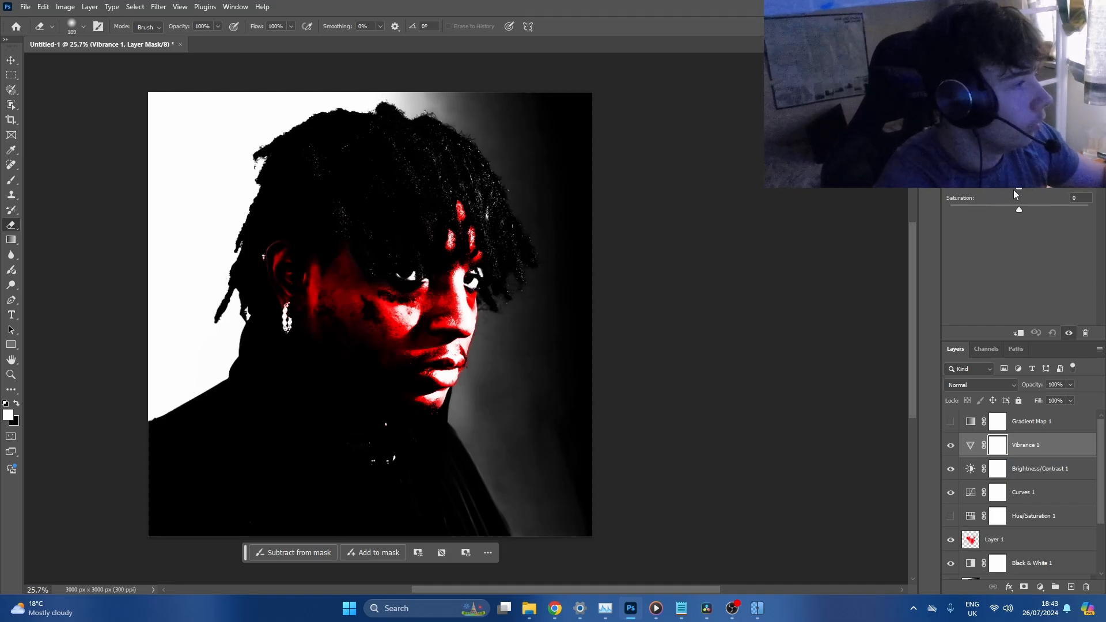
drag(1014, 189, 984, 190)
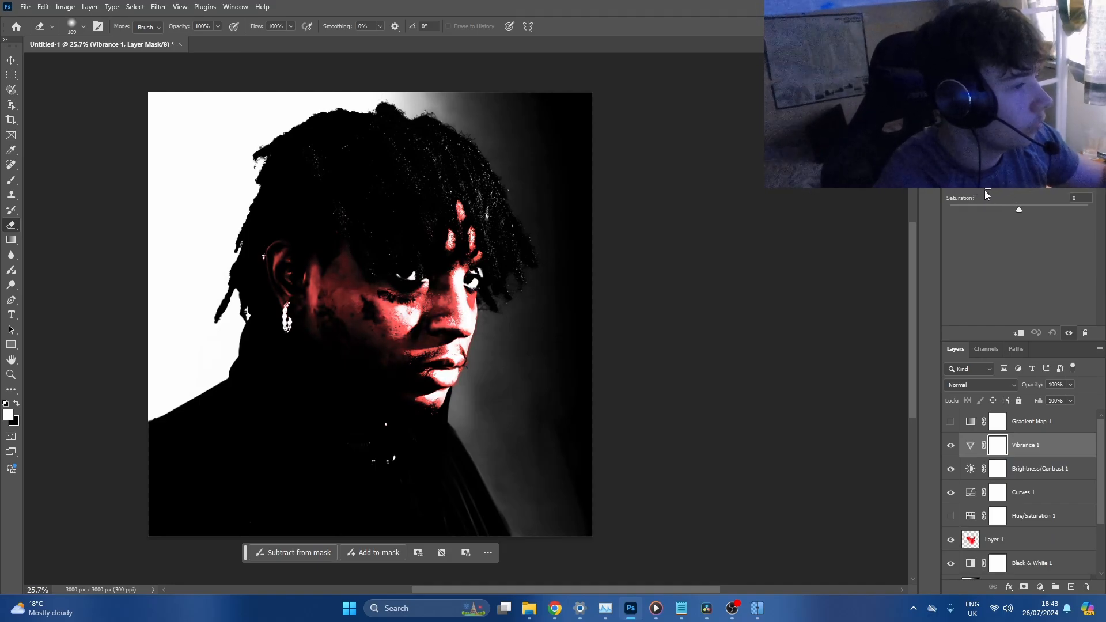
Add an Exposure adjustment with exposure +1.00, offset +0.0250 and gamma correction 0.64 to darken the portrait
click(1041, 587)
click(1036, 450)
click(1024, 203)
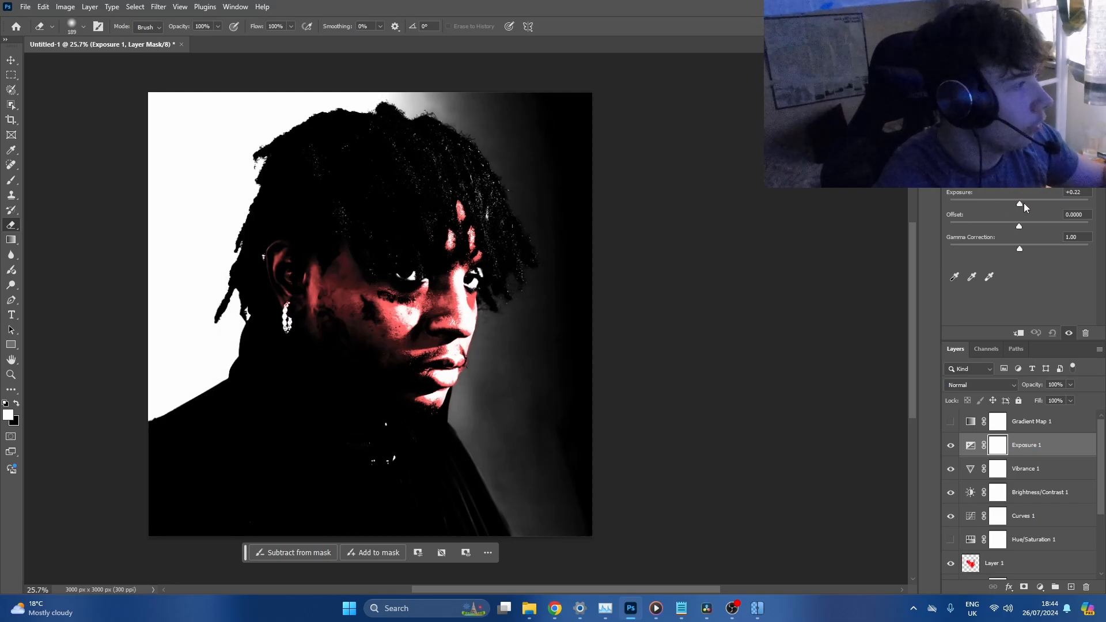
drag(1025, 203, 1040, 250)
scroll(709, 329, down, 1)
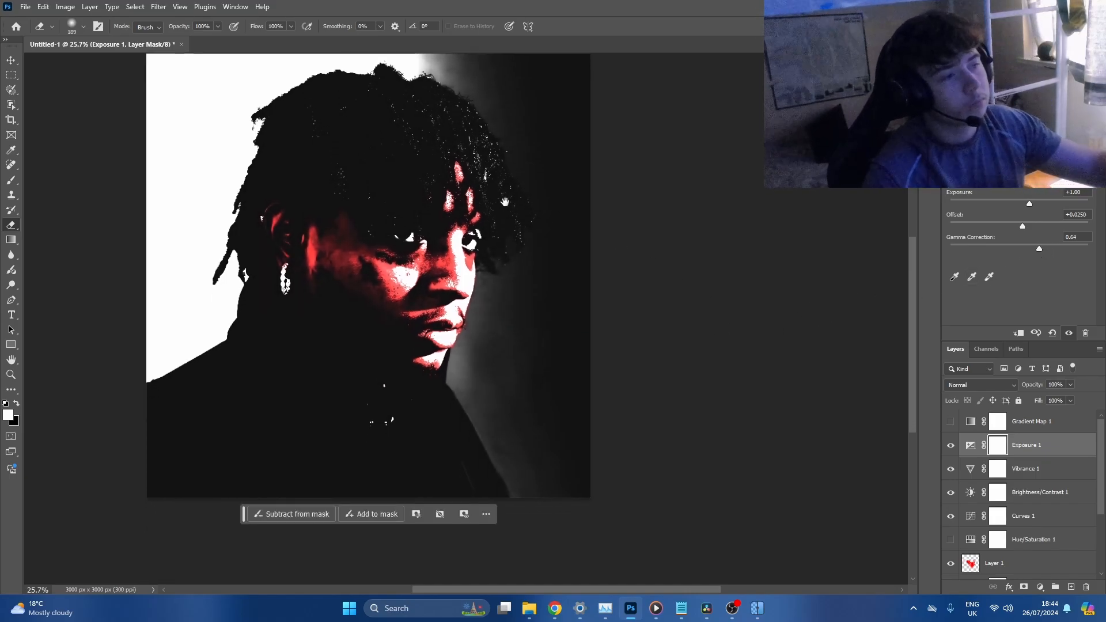
scroll(599, 271, down, 3)
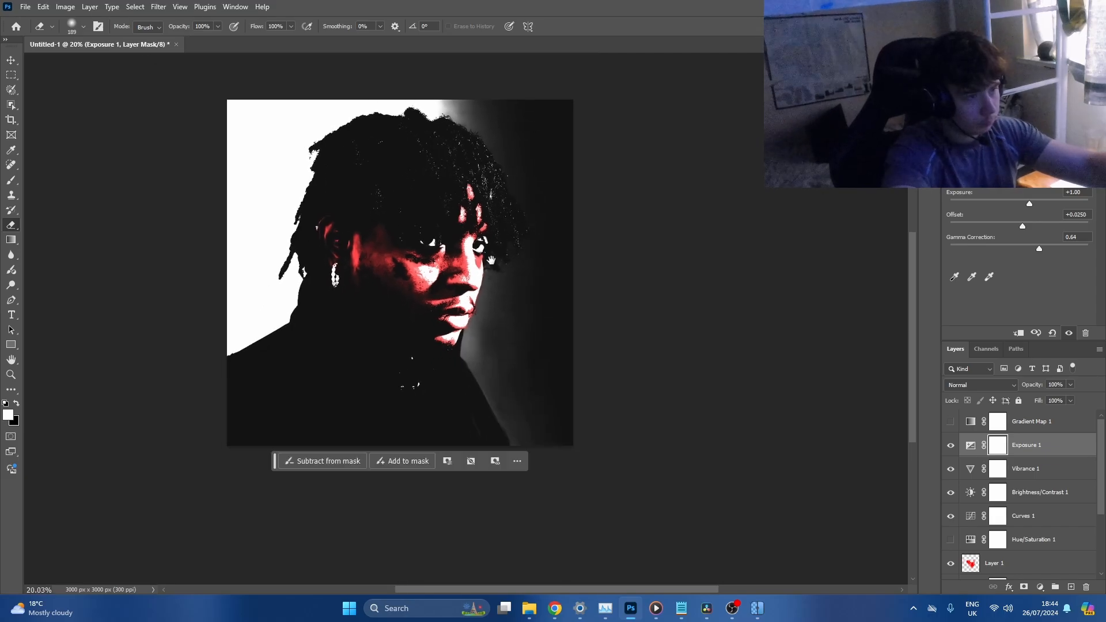
Hide the Exposure, Vibrance, Brightness/Contrast and Curves adjustments and toggle the red paint layer to compare the portrait
drag(946, 445, 947, 505)
scroll(949, 513, down, 3)
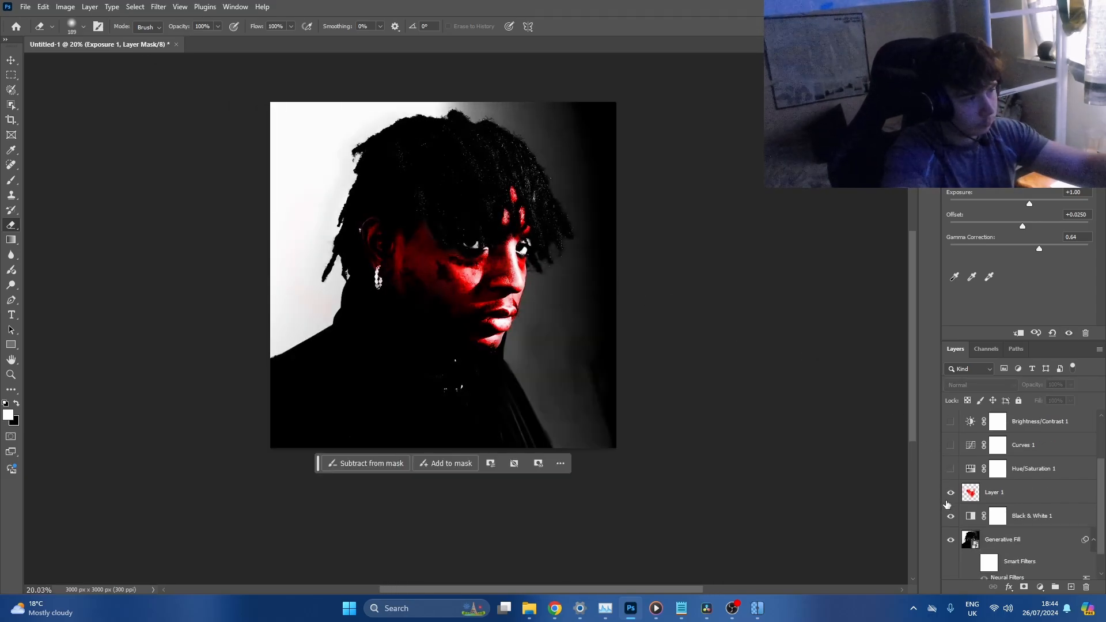
click(951, 492)
click(951, 492)
scroll(957, 501, up, 3)
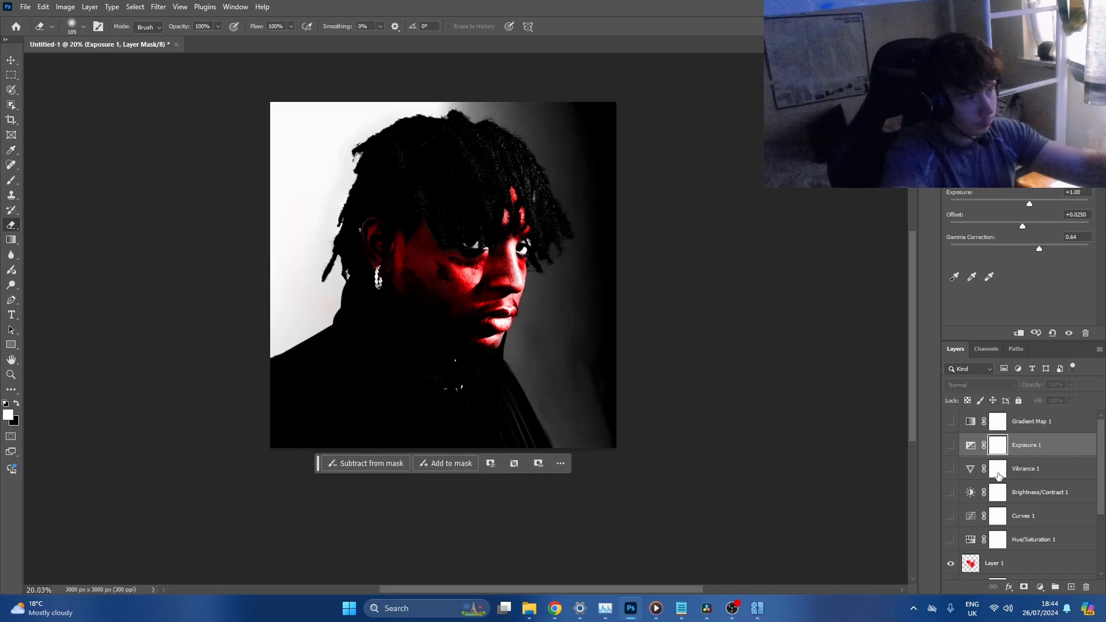
Toggle the Exposure adjustment to compare its effect and leave it shown
click(1026, 421)
click(950, 445)
click(951, 445)
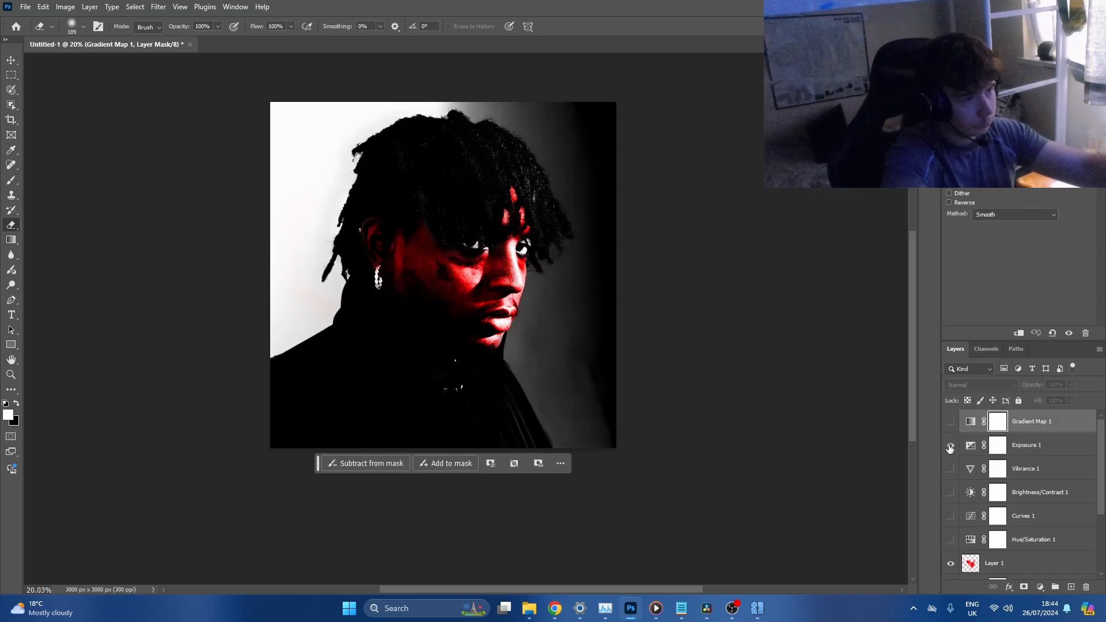
click(951, 447)
scroll(472, 260, up, 4)
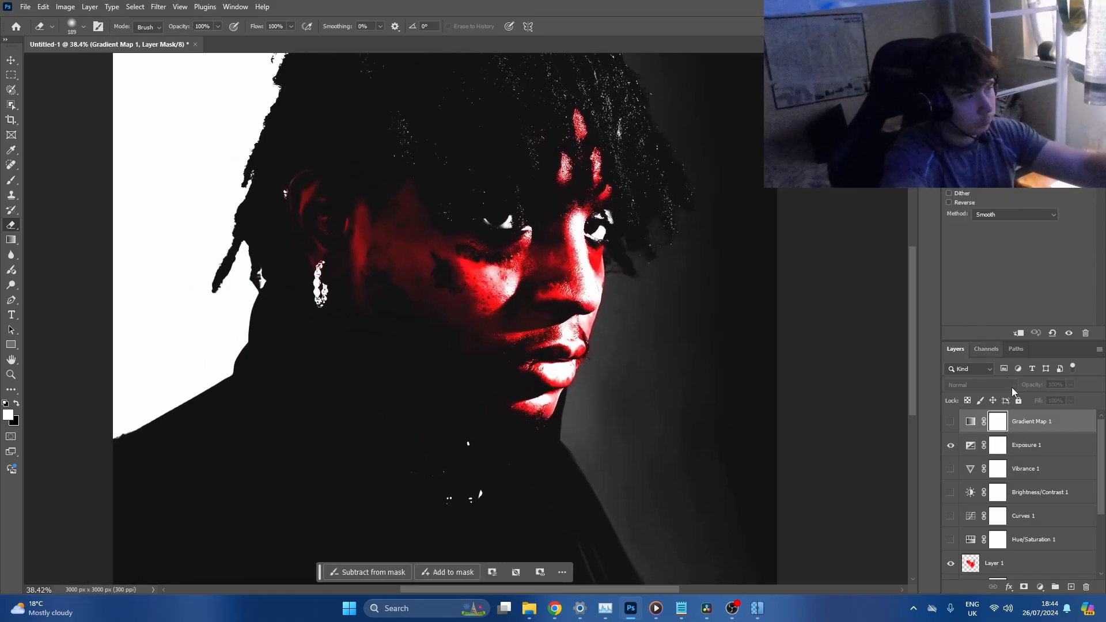
Set the Exposure adjustment's gamma correction to 0.67 and its offset to +0.0125
click(1029, 446)
mouse_move(1040, 247)
mouse_down()
mouse_move(1022, 251)
mouse_move(1036, 249)
mouse_up()
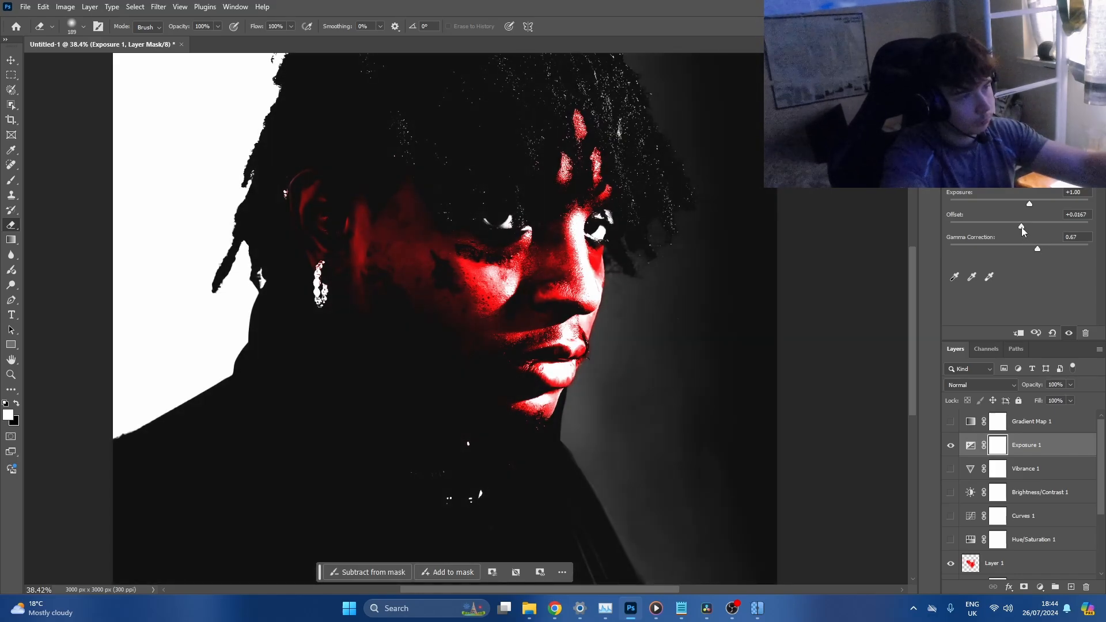
scroll(818, 194, down, 3)
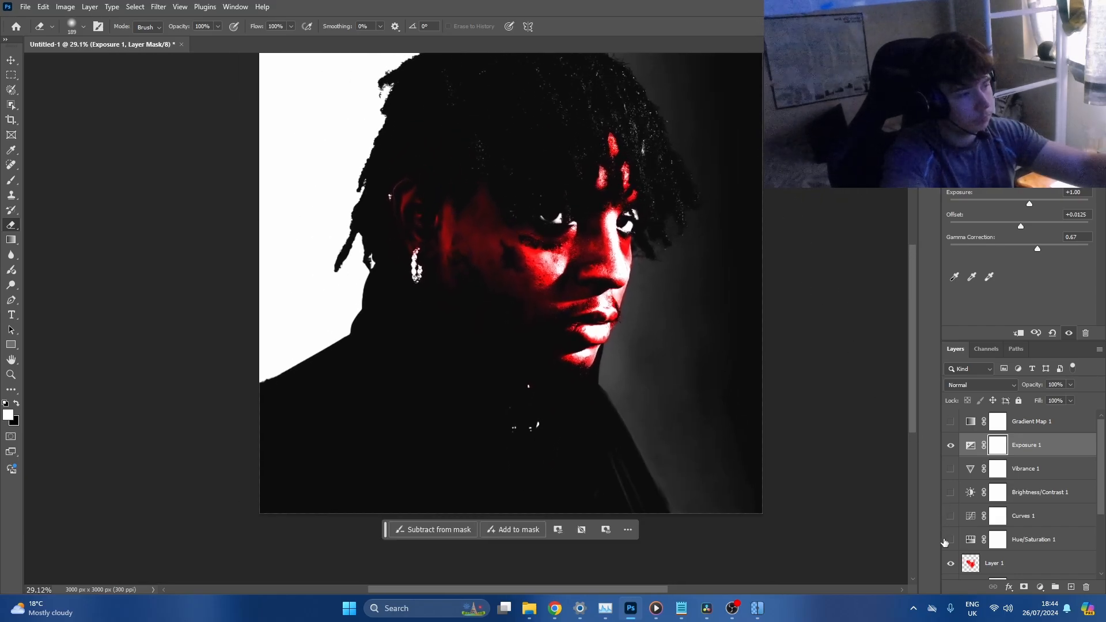
Toggle the Curves and Vibrance adjustments to compare their effects and leave both shown
click(948, 517)
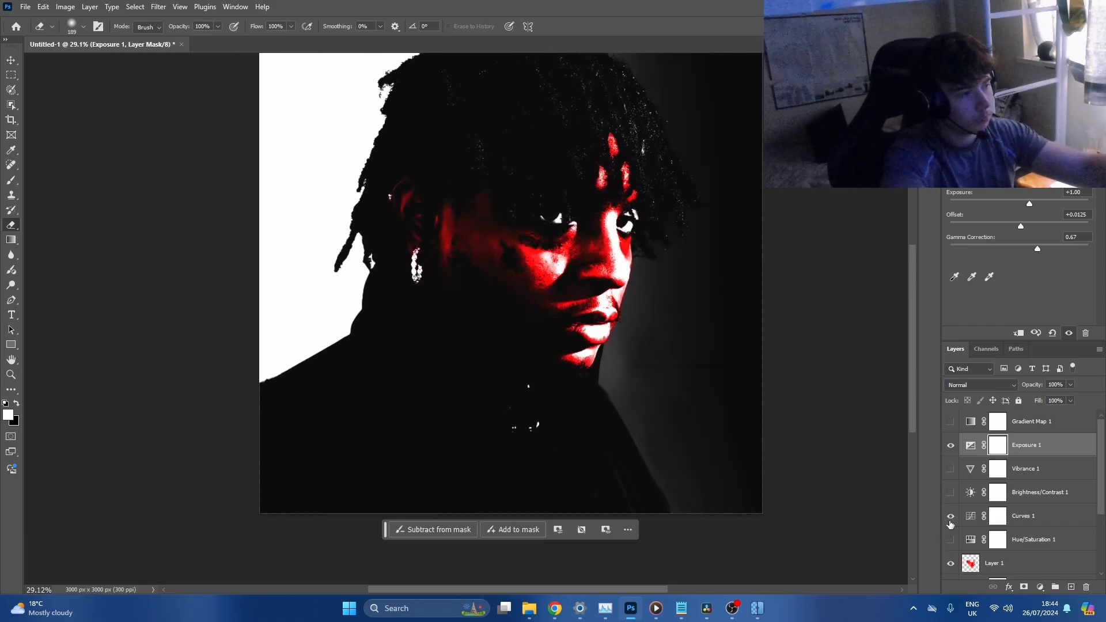
click(951, 517)
click(951, 470)
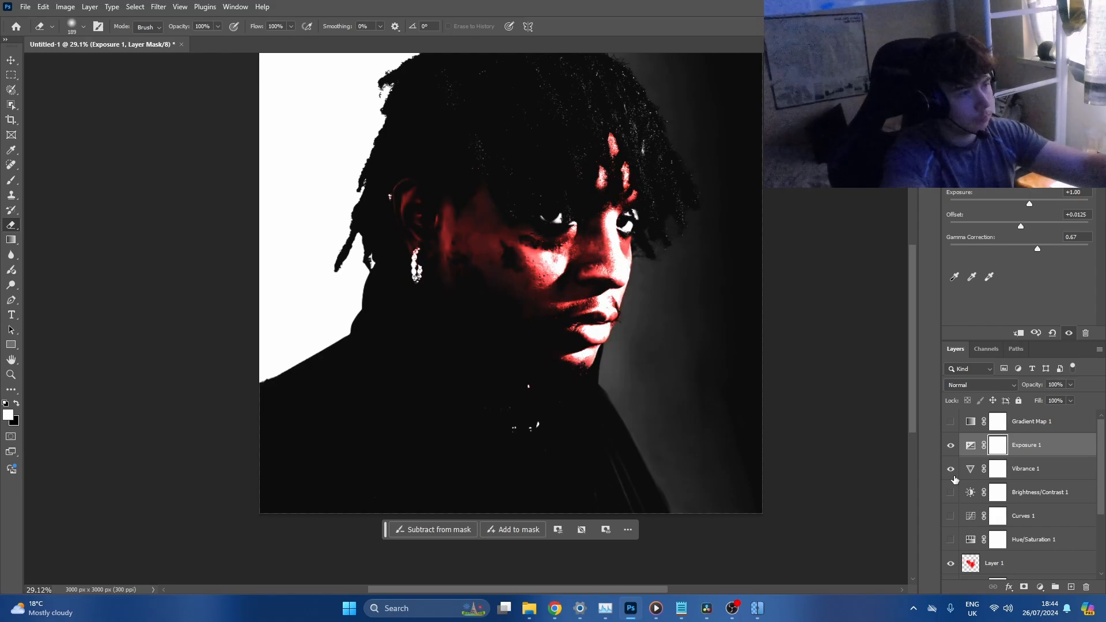
click(953, 477)
click(953, 477)
Delete the hidden Brightness/Contrast adjustment layer
click(1013, 494)
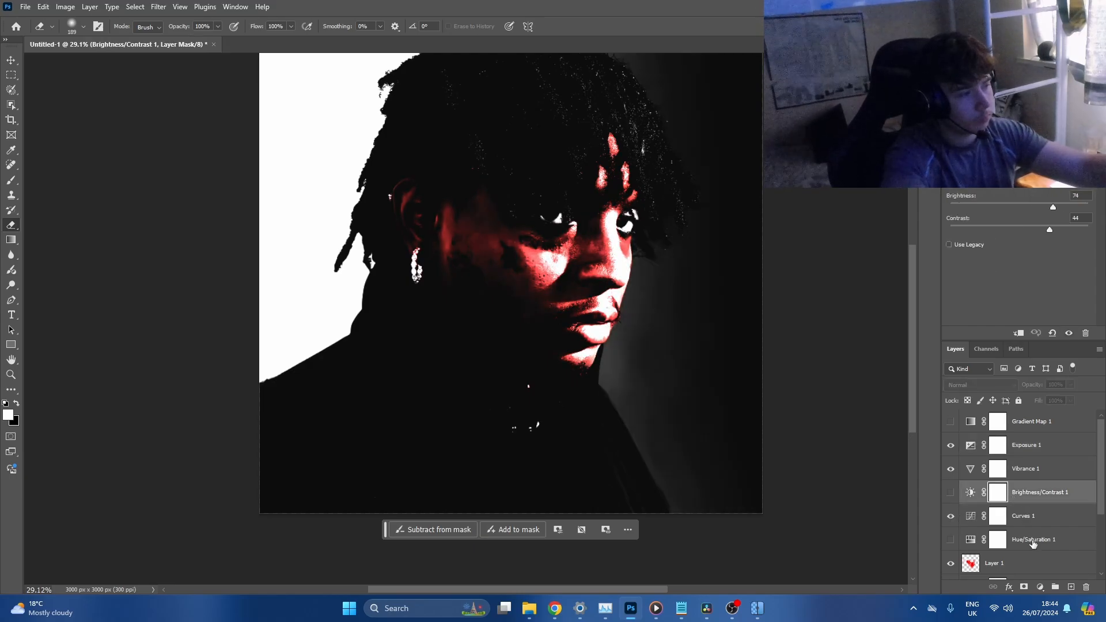
ctrl+click(1033, 543)
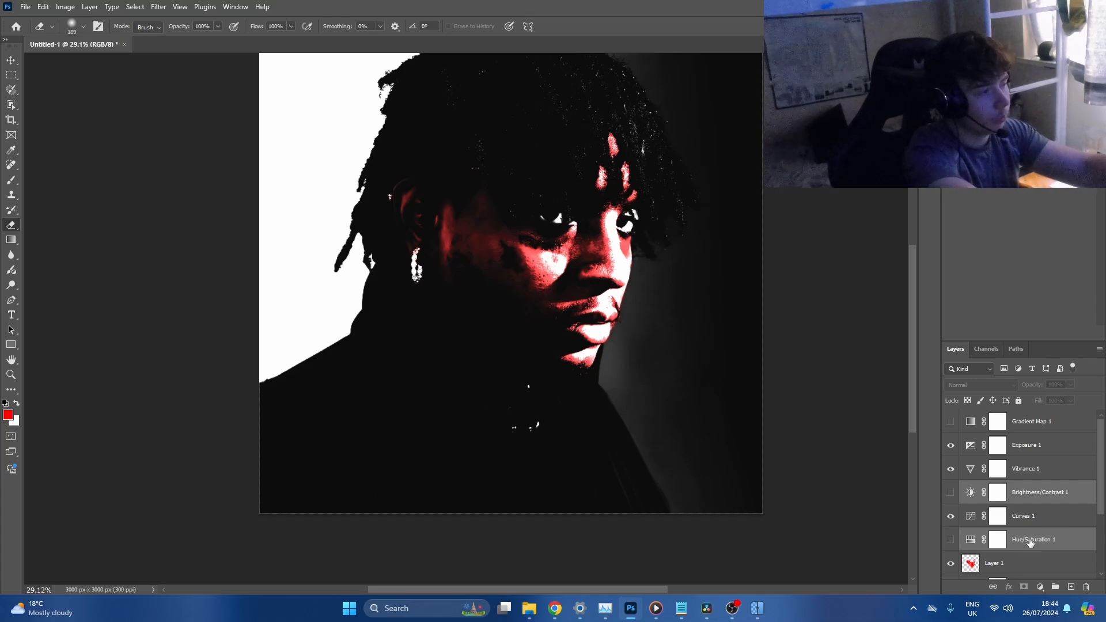
click(1047, 488)
key(Delete)
key(Delete)
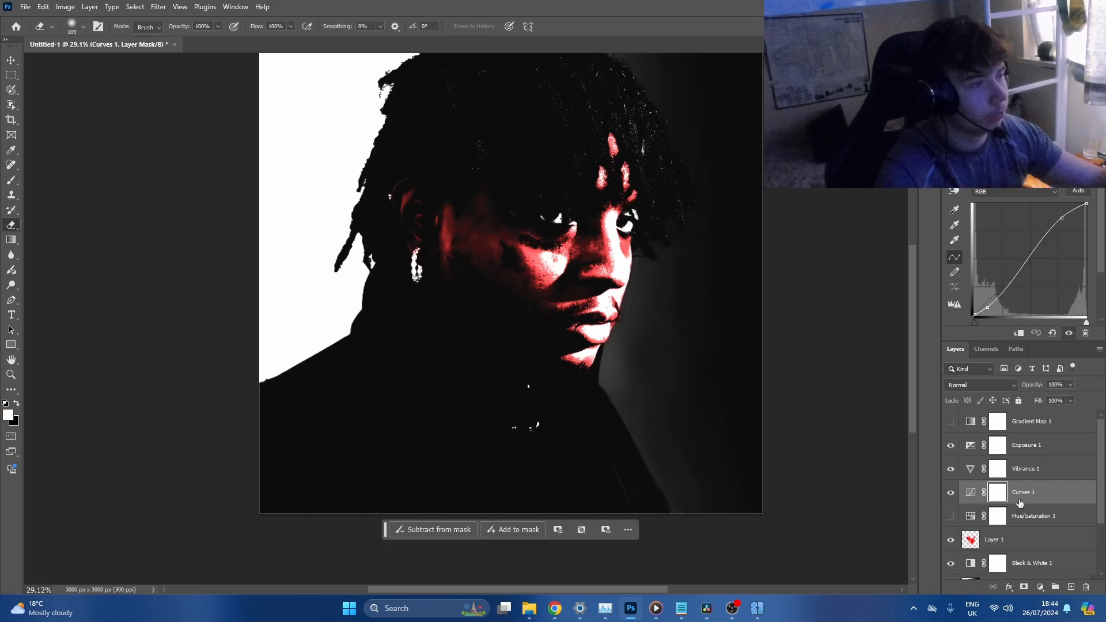
Duplicate Layer 1, Black & White 1 and the Generative Fill layer, and merge the copies into a single portrait layer
drag(693, 302, 639, 340)
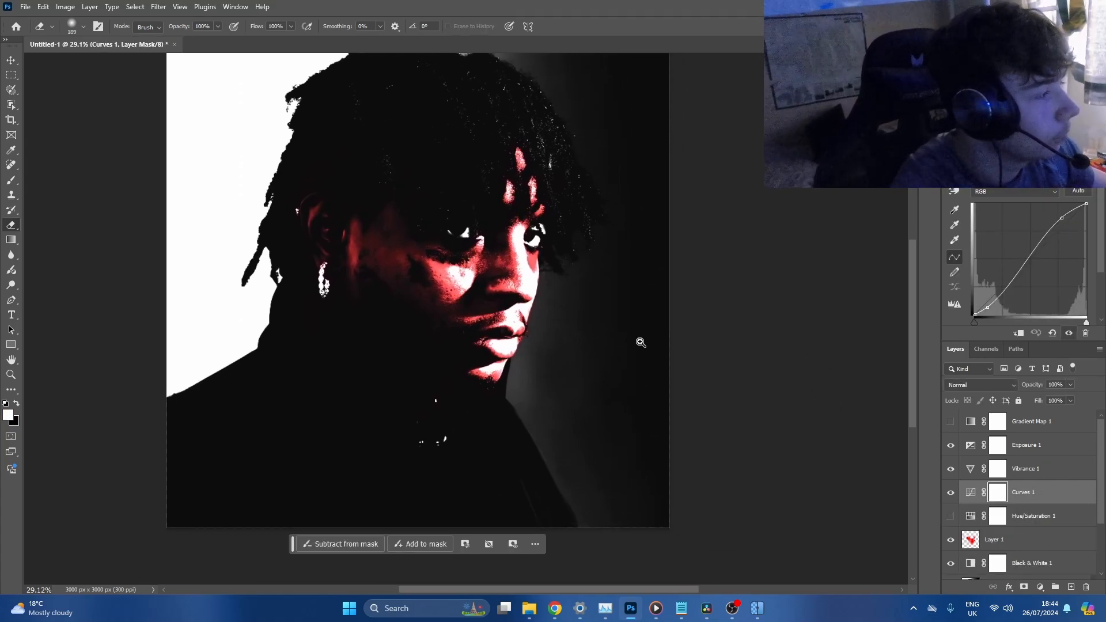
scroll(639, 342, down, 2)
scroll(1026, 490, down, 3)
click(1026, 465)
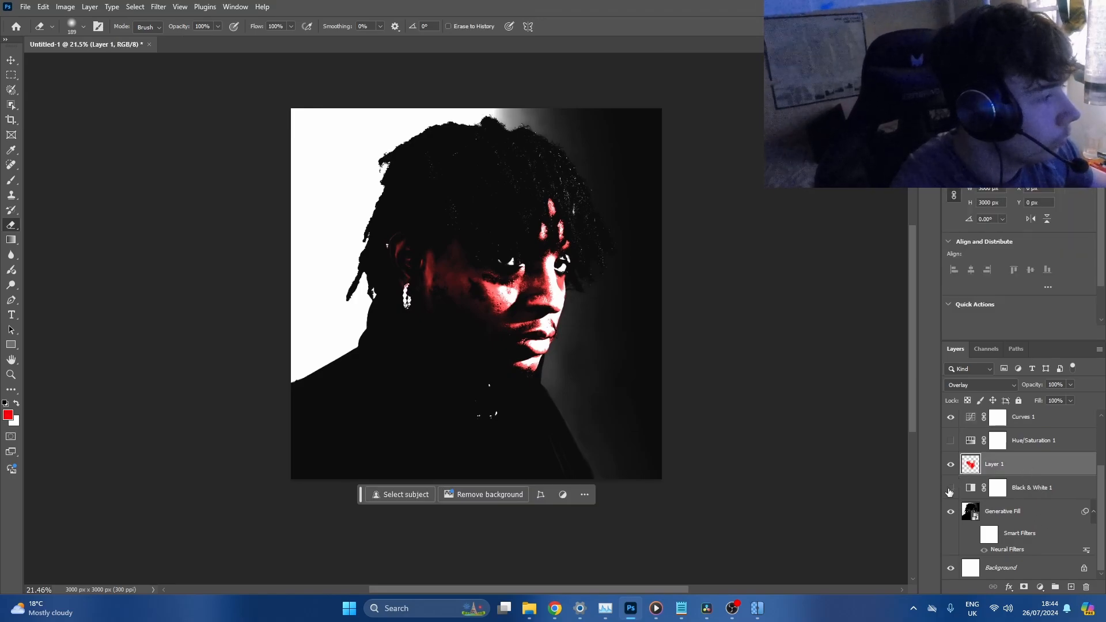
shift+click(1032, 511)
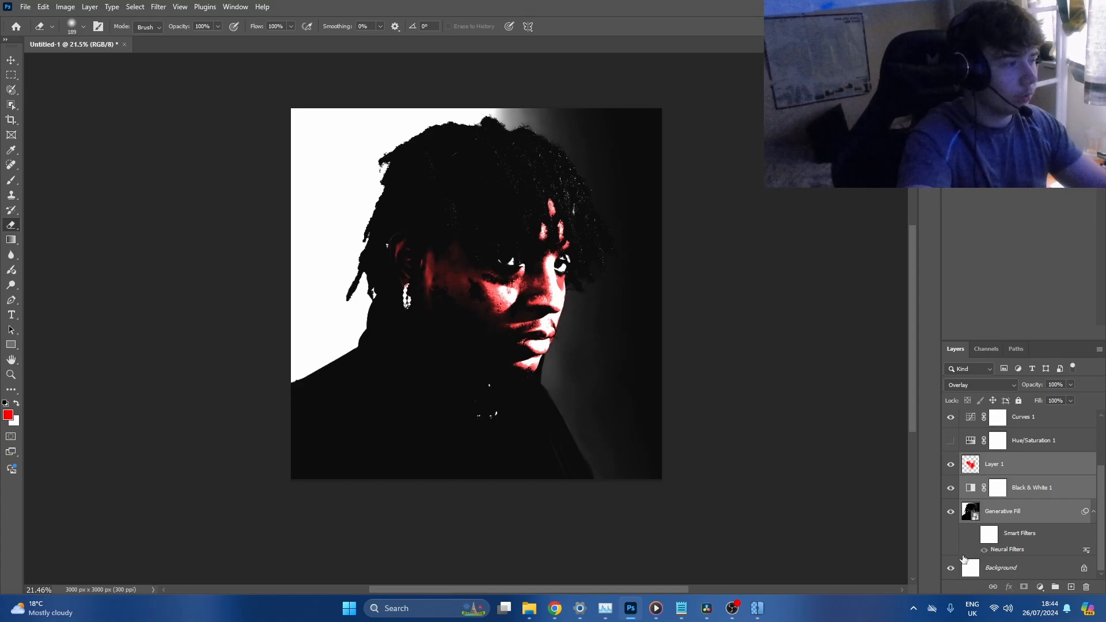
key(ctrl+j)
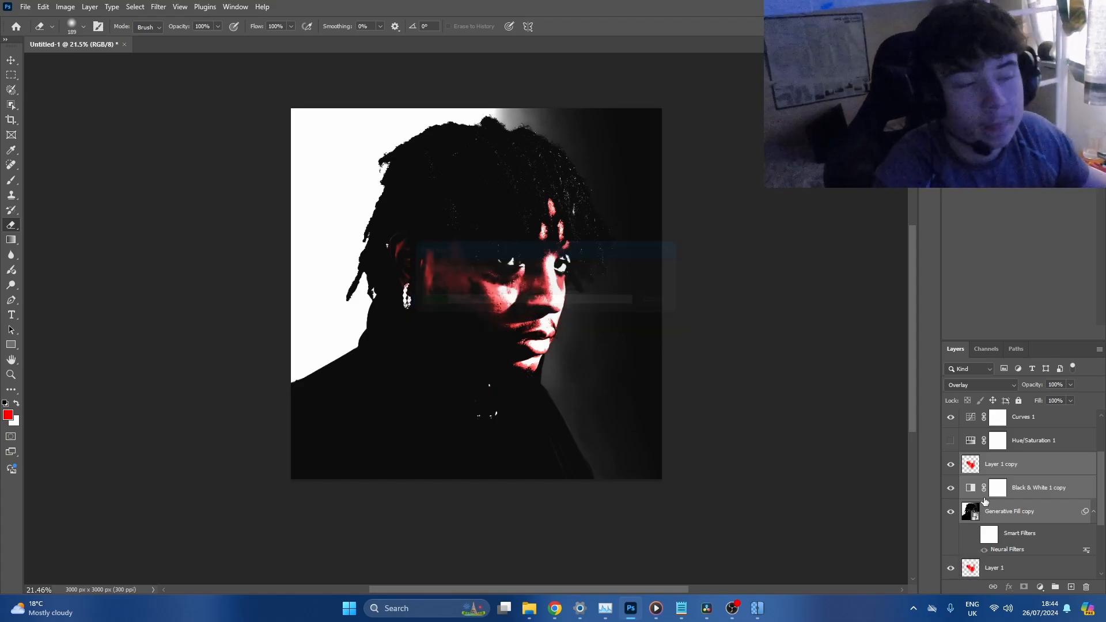
ctrl+click(974, 512)
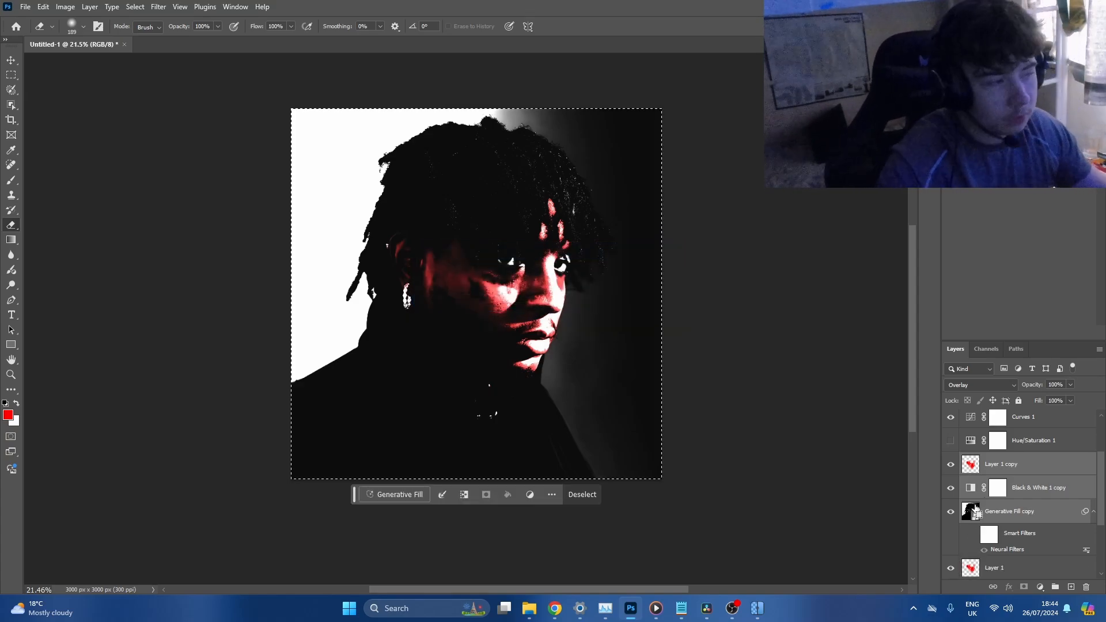
key(ctrl+e)
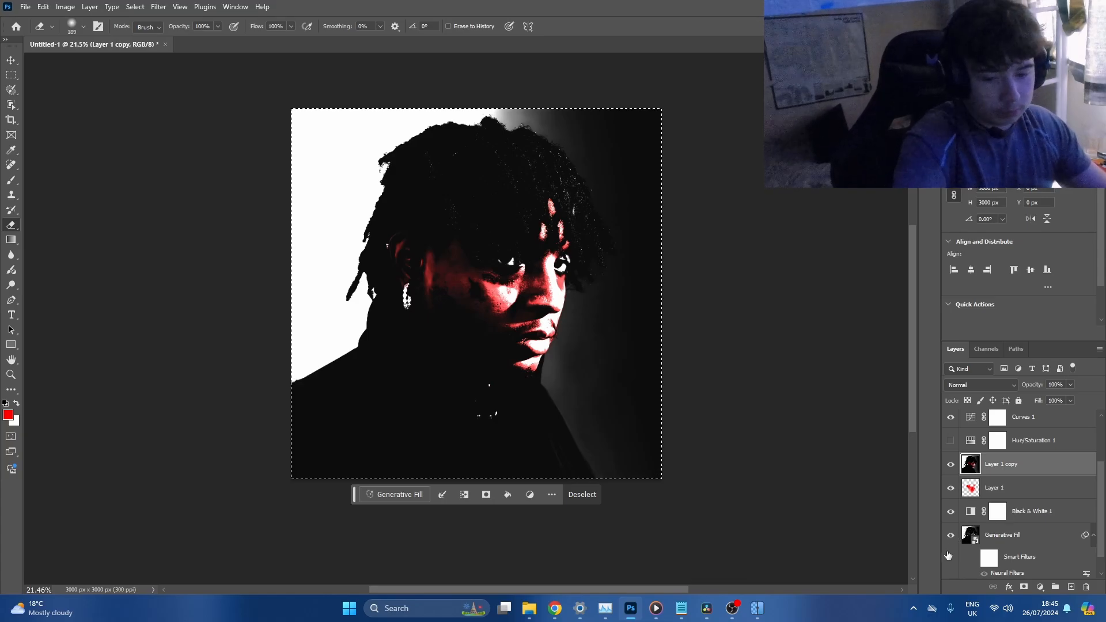
Duplicate the merged portrait onto a new layer and free-transform it, keeping it aligned with the full canvas
key(ctrl+j)
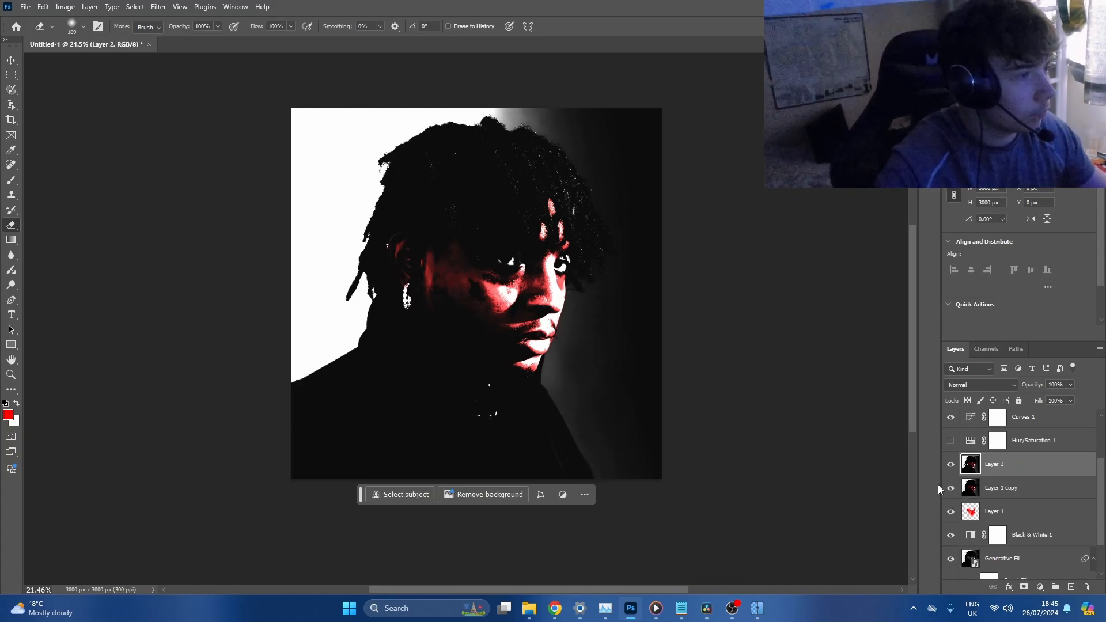
key(ctrl+t)
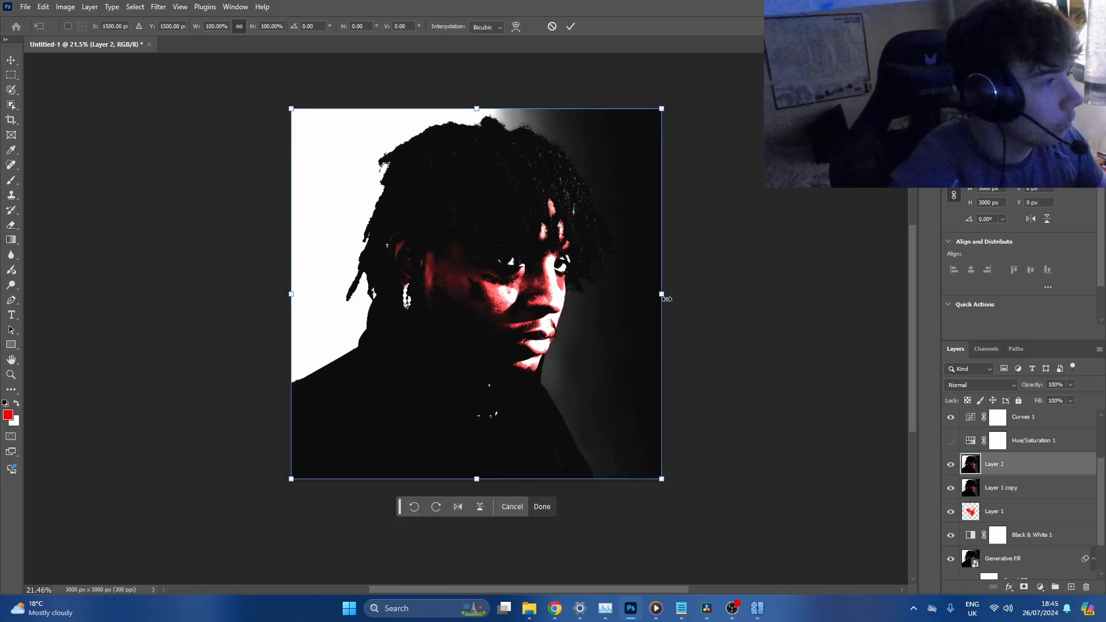
drag(663, 294, 625, 332)
drag(725, 327, 662, 306)
drag(637, 375, 638, 356)
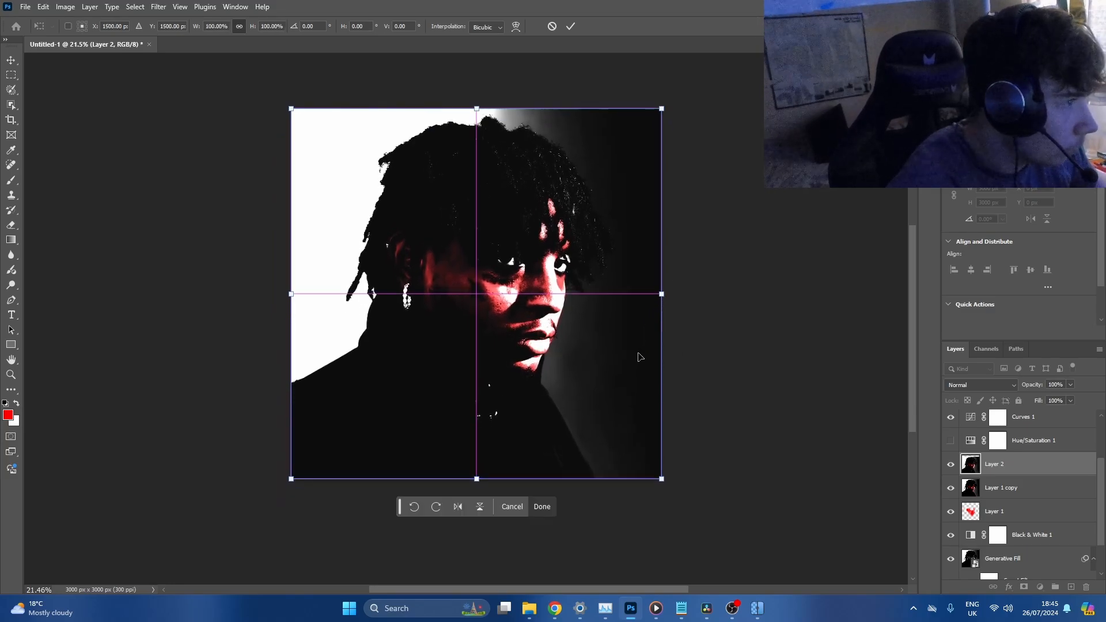
click(570, 26)
Examine the portrait's face, hair and outline at close range and in full view
scroll(609, 265, up, 6)
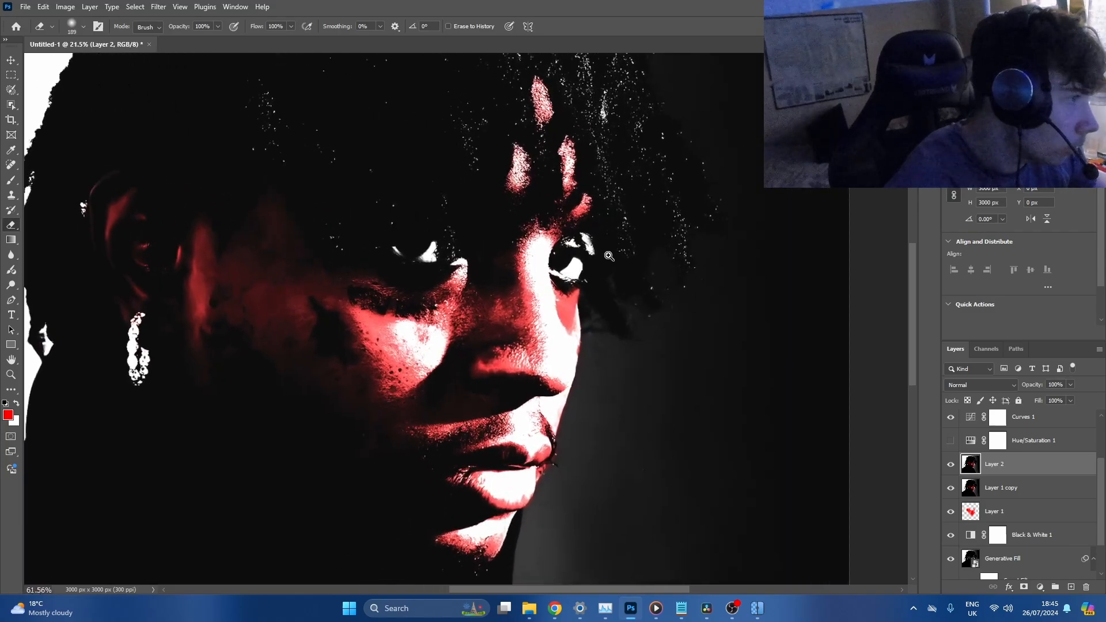
scroll(610, 256, down, 3)
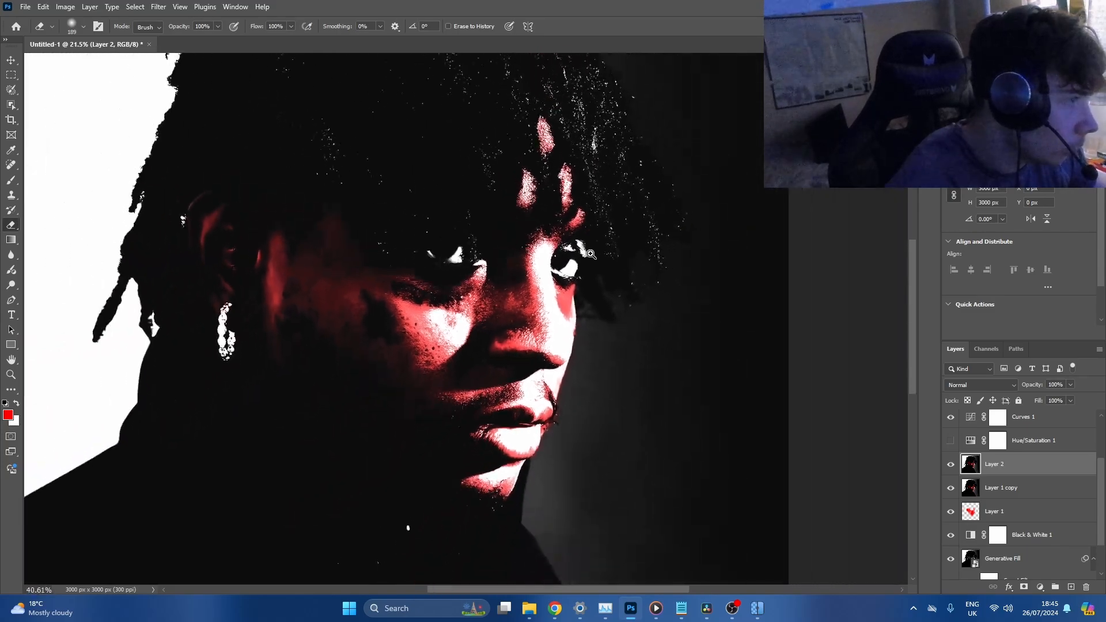
scroll(591, 255, down, 4)
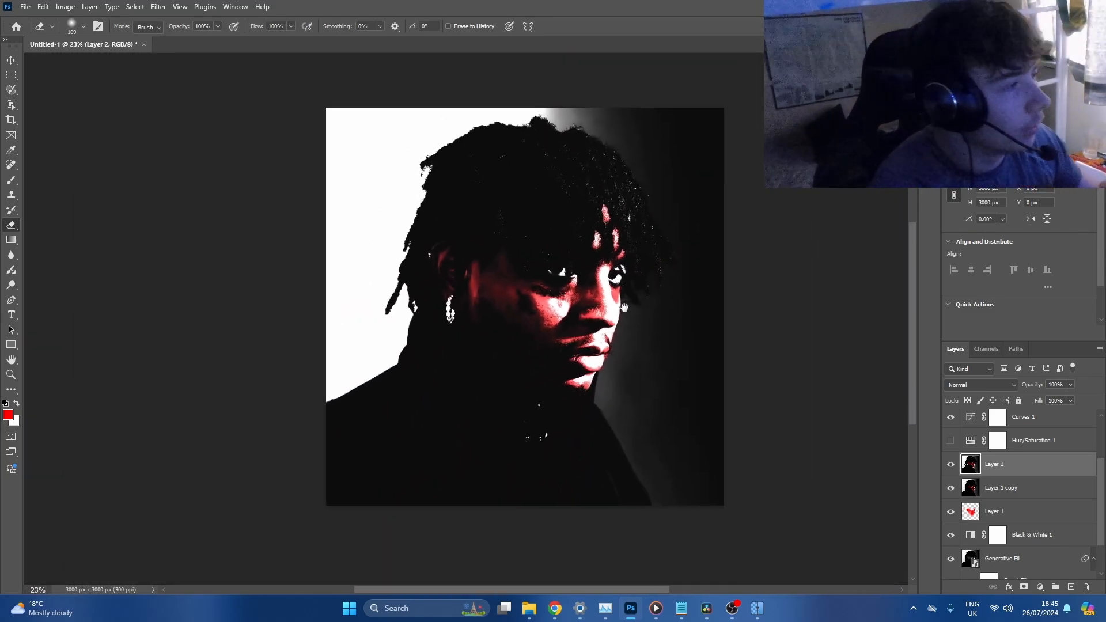
scroll(624, 307, up, 3)
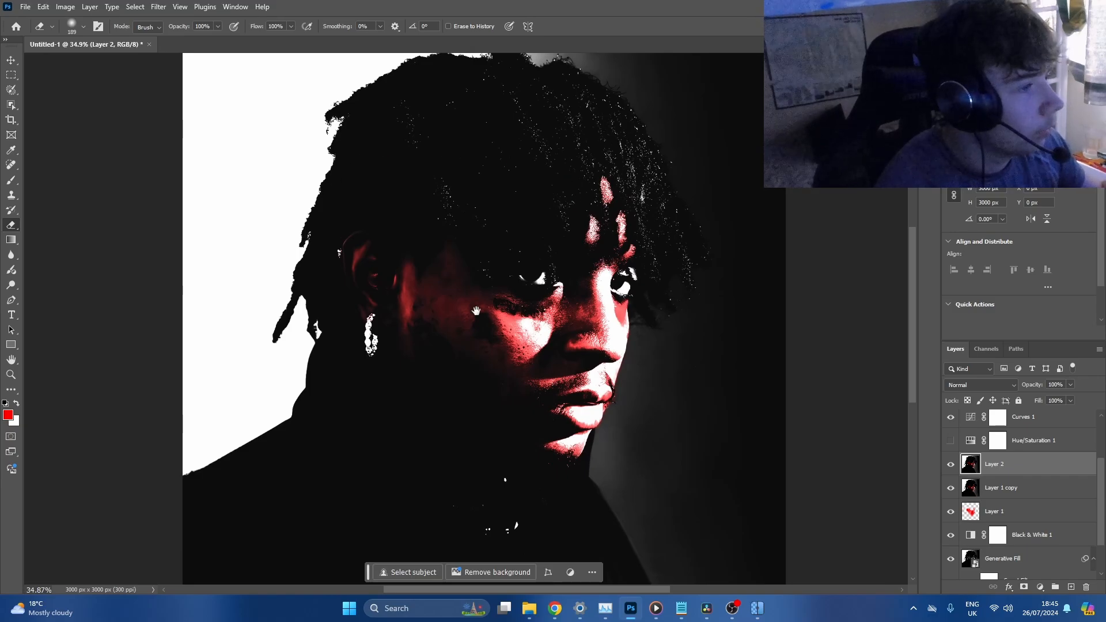
scroll(476, 311, down, 4)
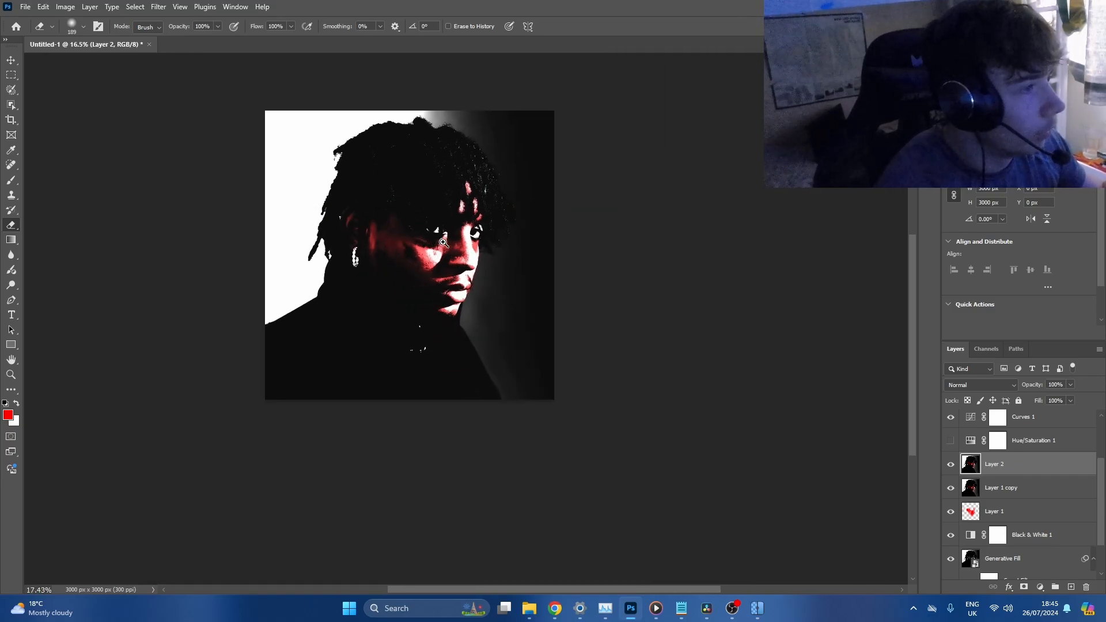
scroll(496, 265, up, 2)
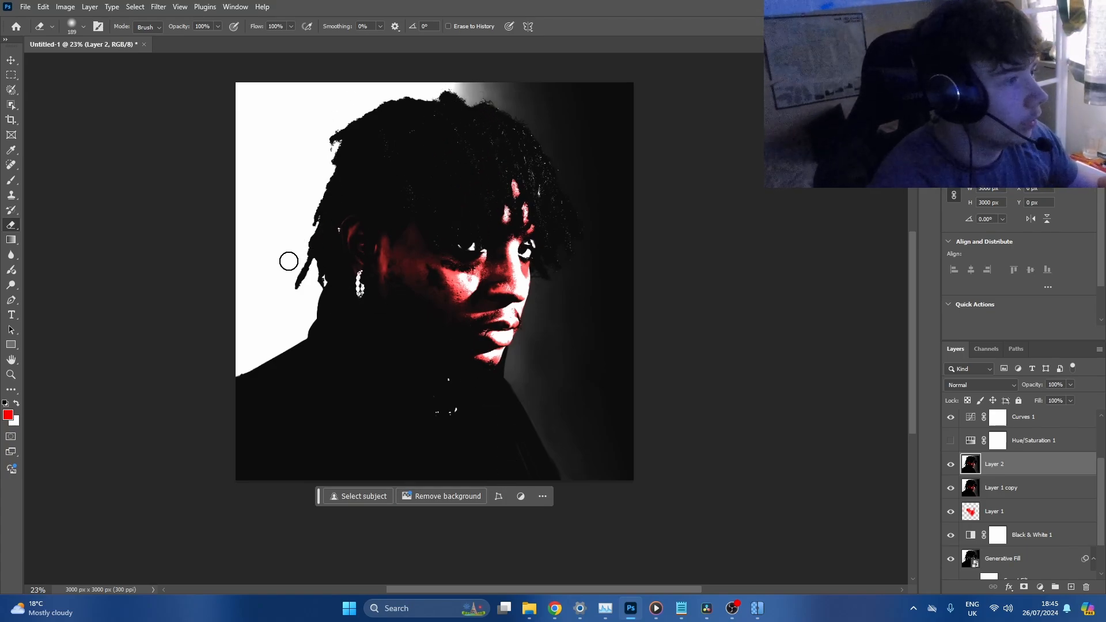
Make Layer 2 a smart object above a new white layer and mask out the background around the figure
scroll(1065, 565, down, 2)
click(1009, 508)
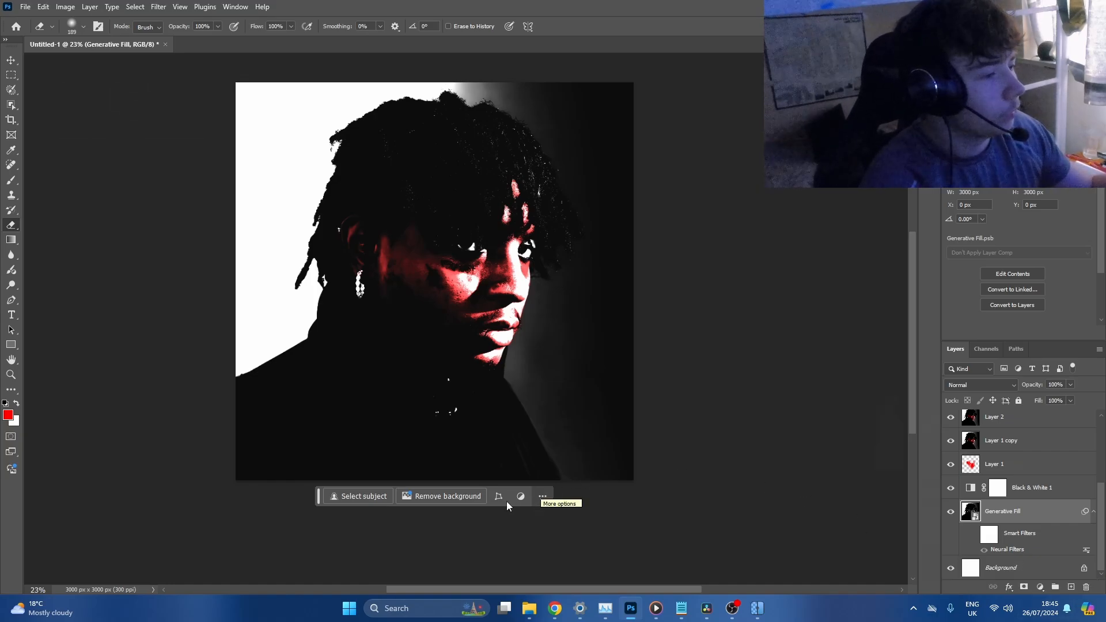
click(507, 498)
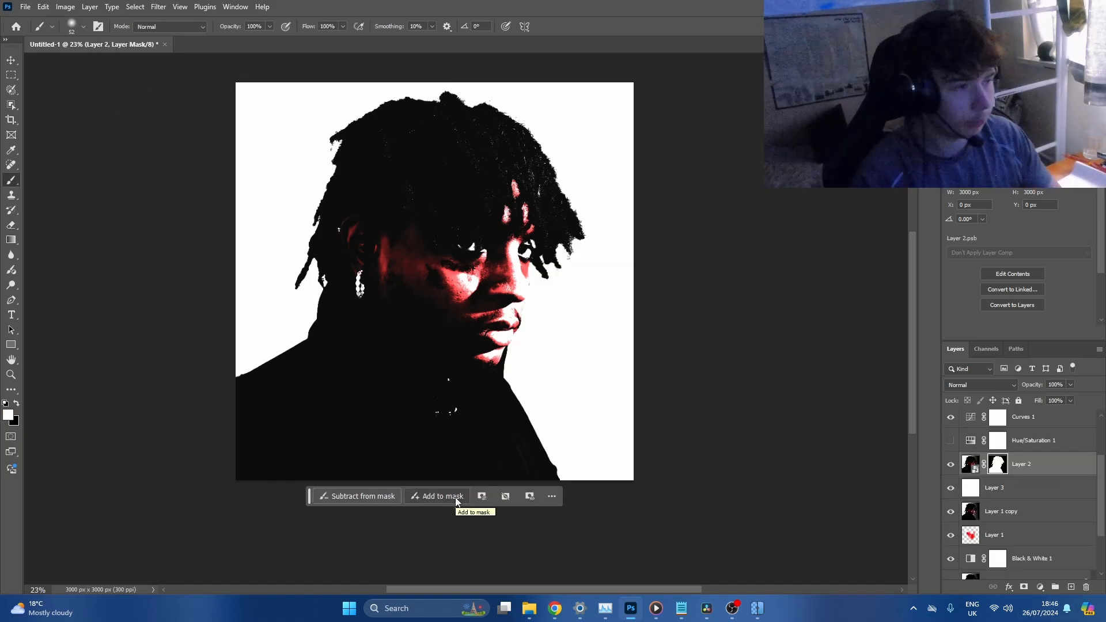
scroll(483, 458, up, 1)
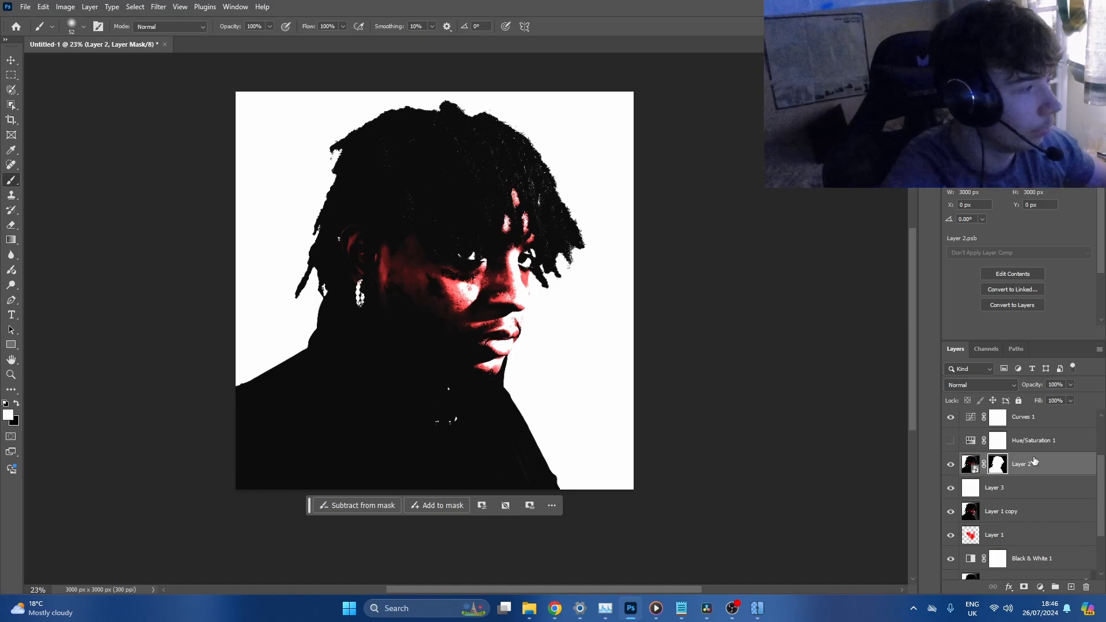
Undo the background mask on Layer 2
key(ctrl+z)
drag(687, 361, 599, 342)
drag(549, 310, 581, 281)
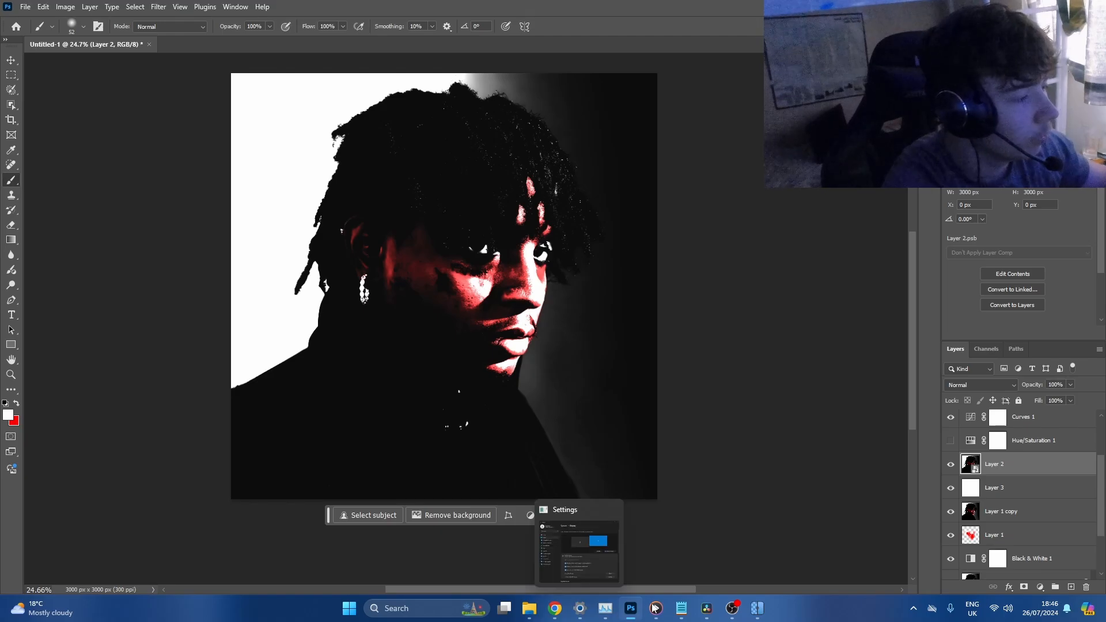
Search Main Folders in File Explorer for c6ution and open c6ution free pack.psd in Photoshop
mouse_move(694, 614)
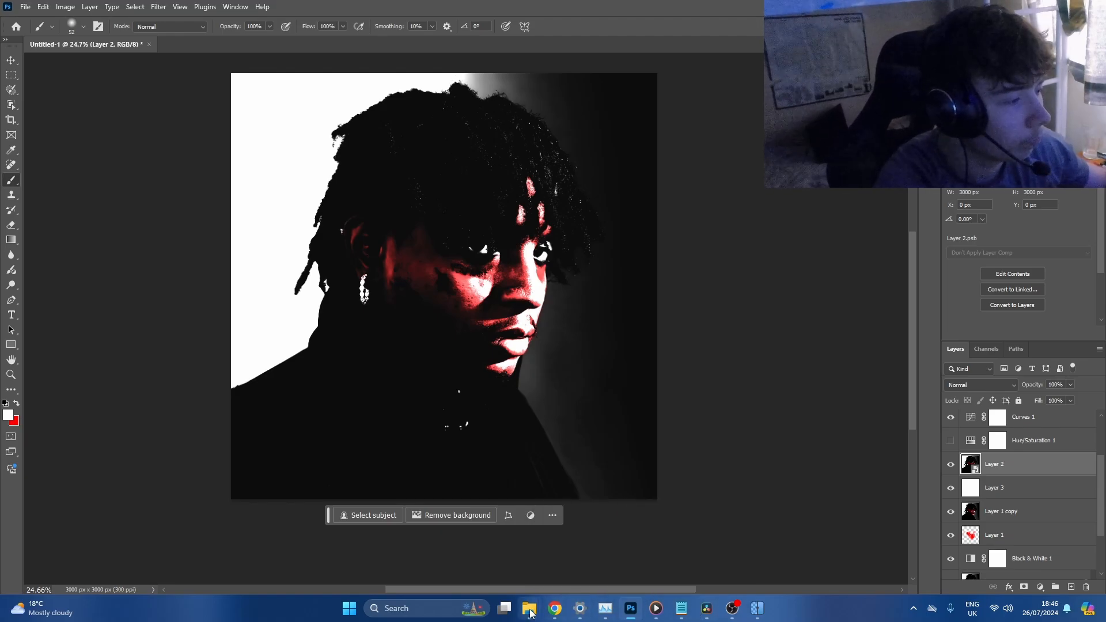
mouse_move(530, 615)
click(490, 548)
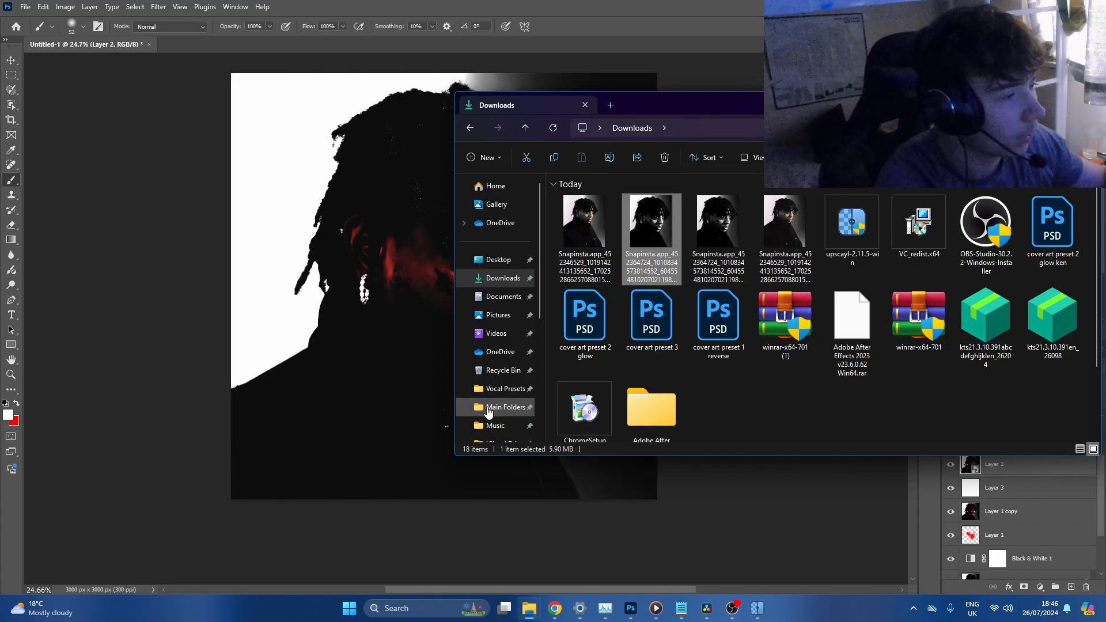
click(502, 408)
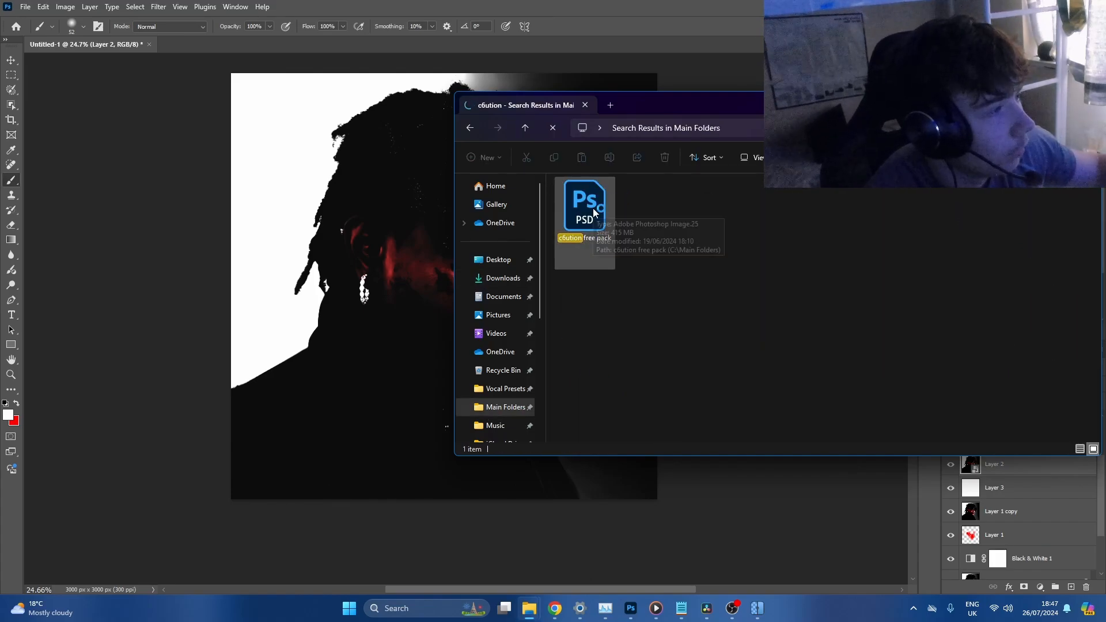
drag(593, 206, 570, 58)
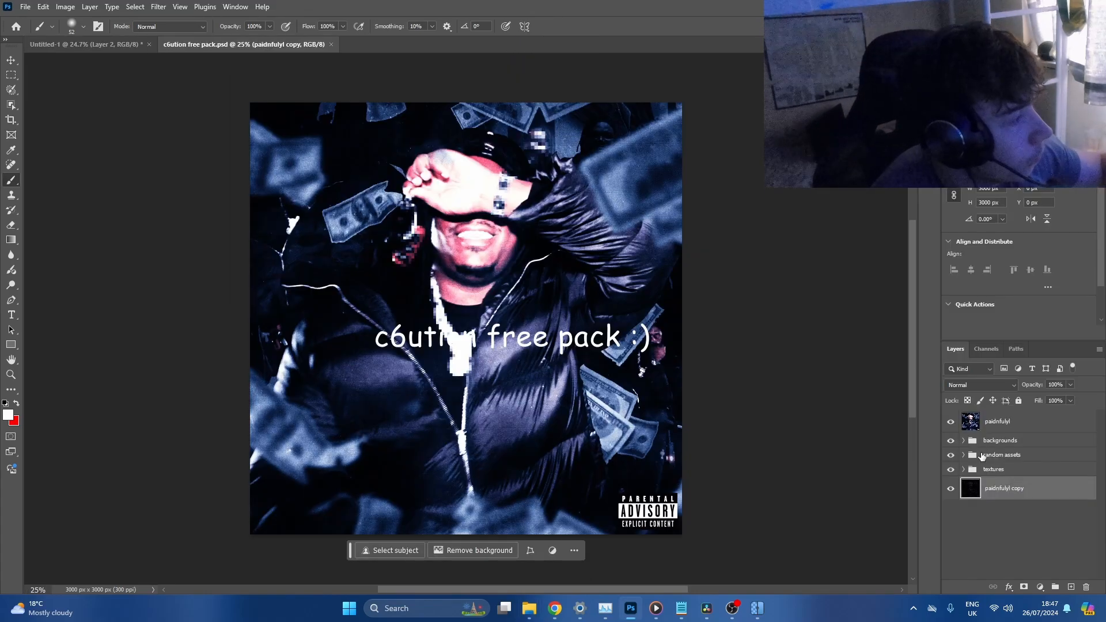
Hide the pack's cover image and preview Texturelabs_Film_183M (1) and Texturelabs_LensFX_216M from the textures group
click(964, 469)
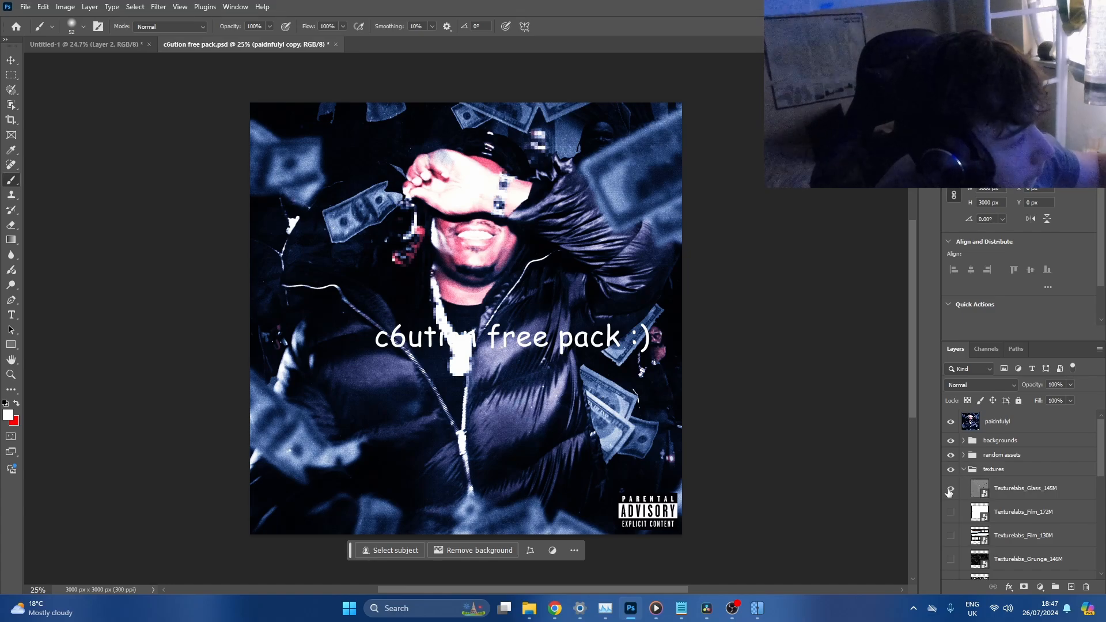
click(951, 423)
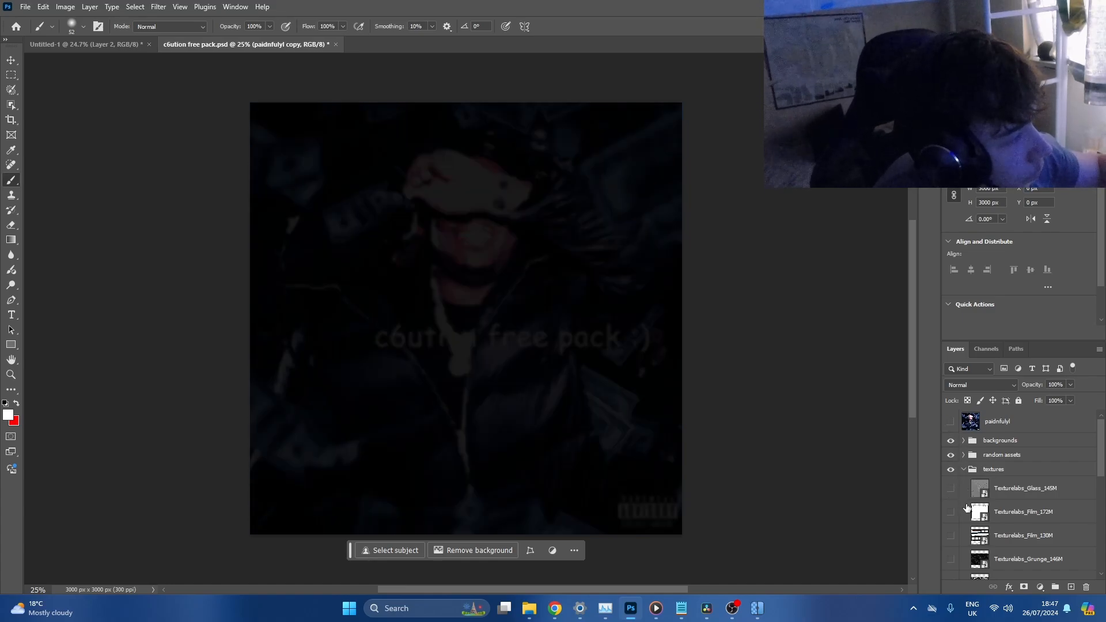
scroll(1025, 539, down, 3)
click(954, 488)
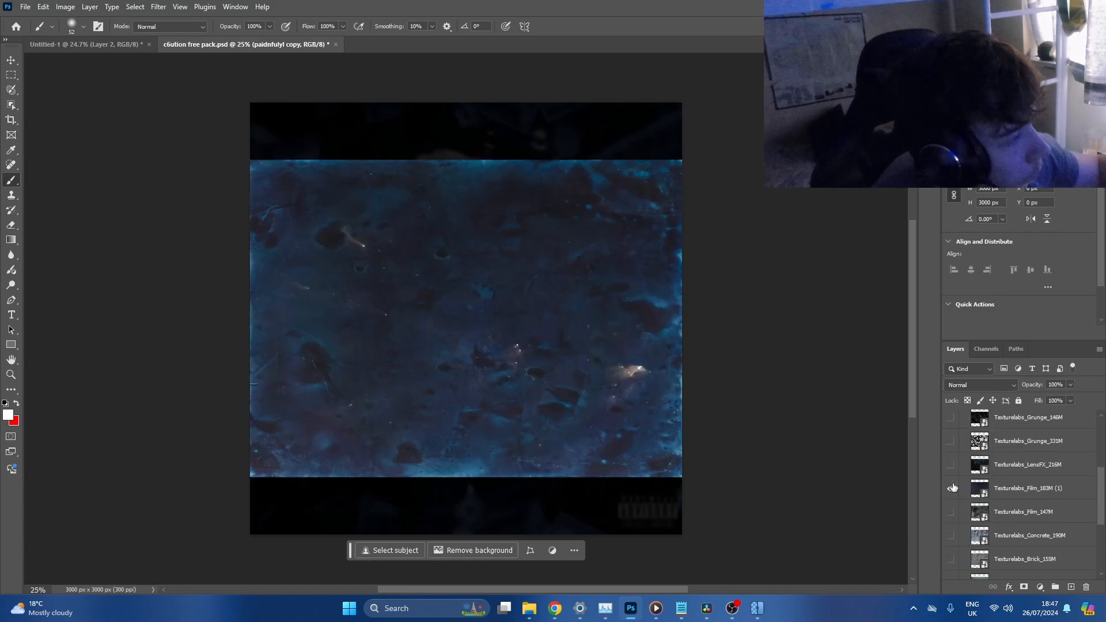
click(955, 488)
click(952, 465)
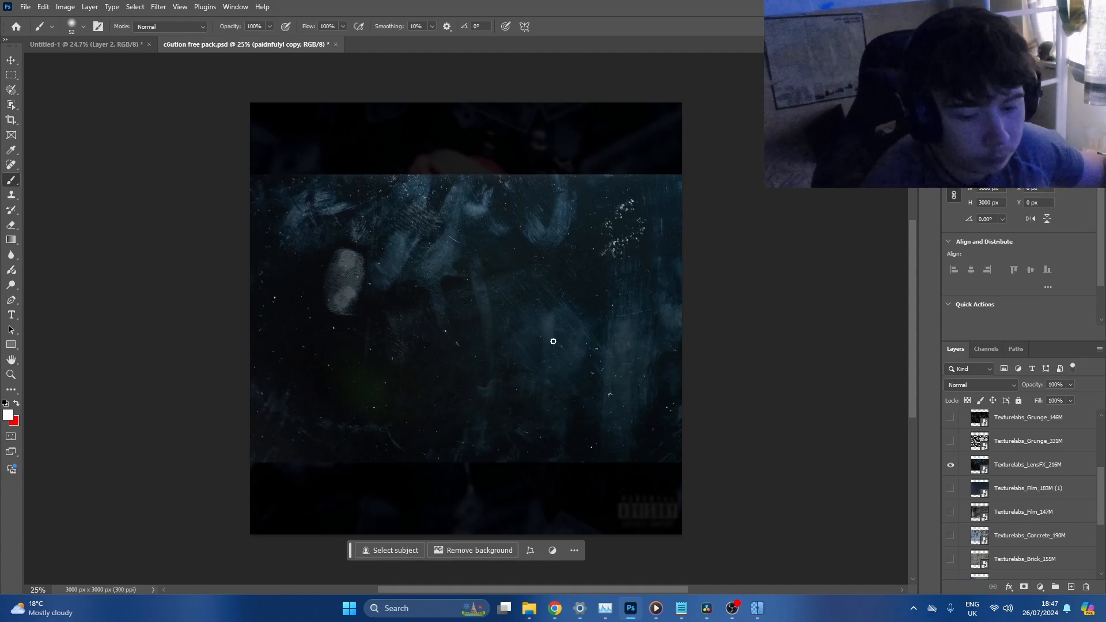
Try Texturelabs_LensFX_216M above Layer 2 in the portrait document, enlarged to cover the canvas, and delete it
key(v)
drag(545, 339, 724, 302)
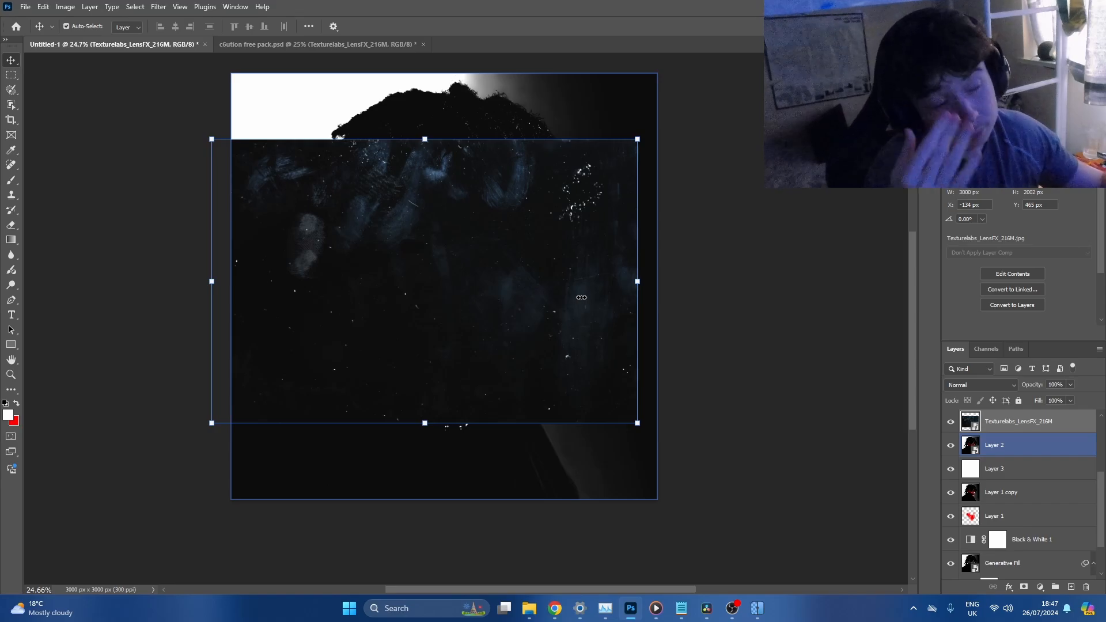
drag(638, 283, 827, 282)
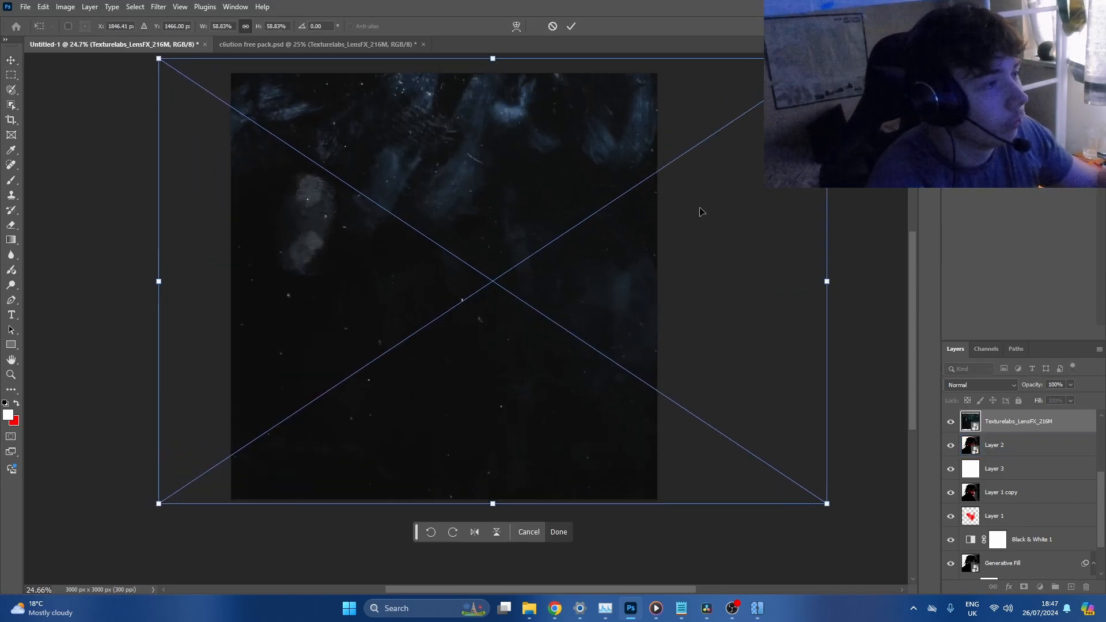
click(571, 26)
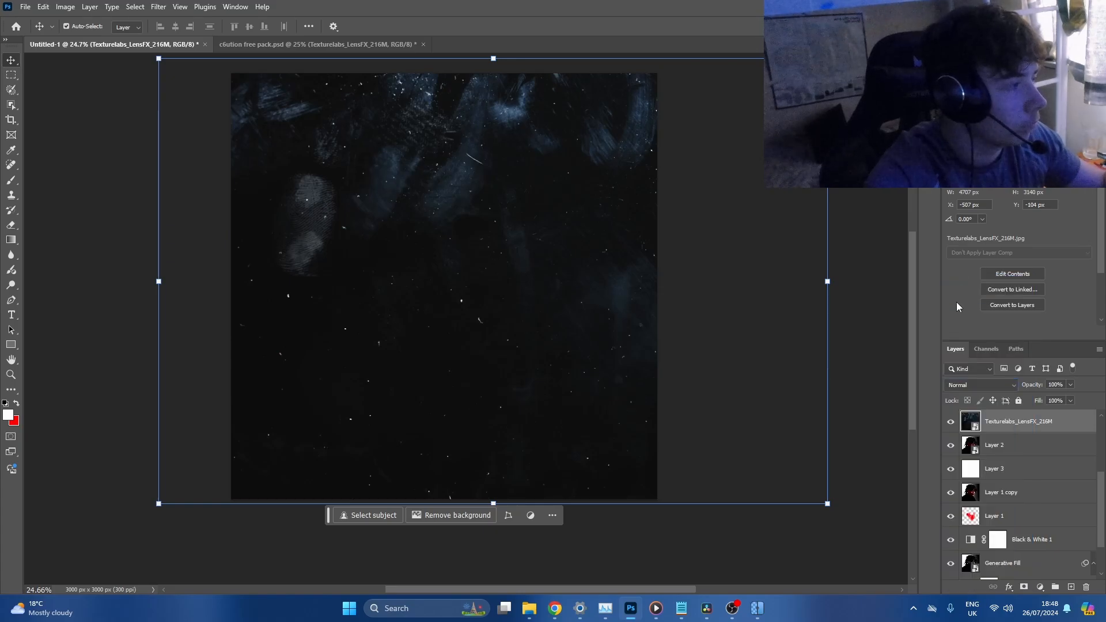
key(Delete)
click(250, 44)
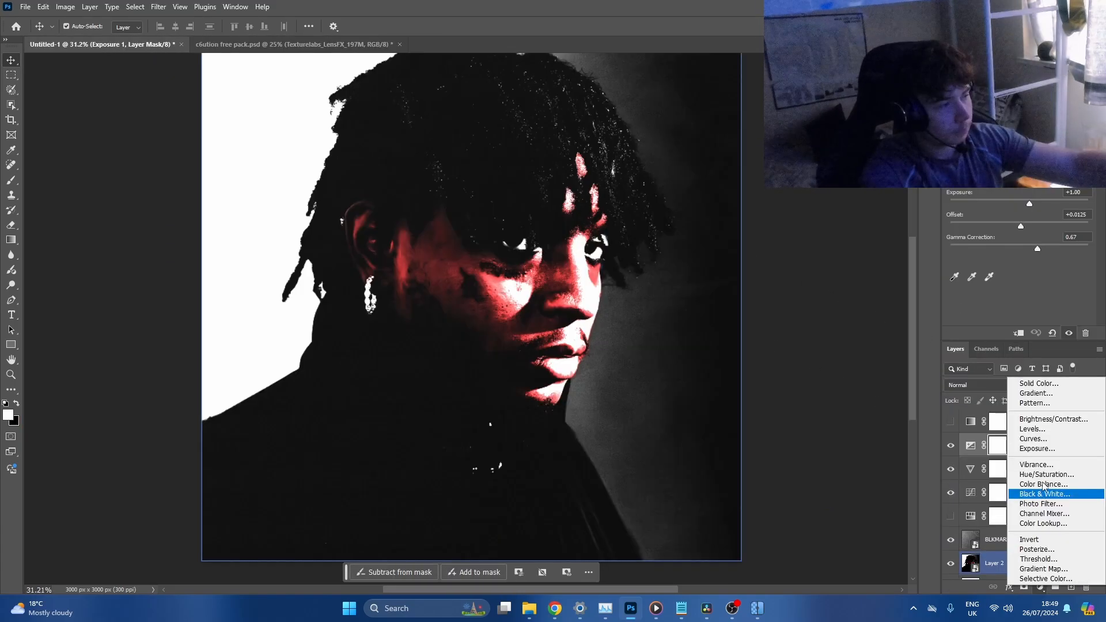
Add a Brightness/Contrast adjustment above Exposure 1 with brightness -4 and contrast 60
click(1054, 419)
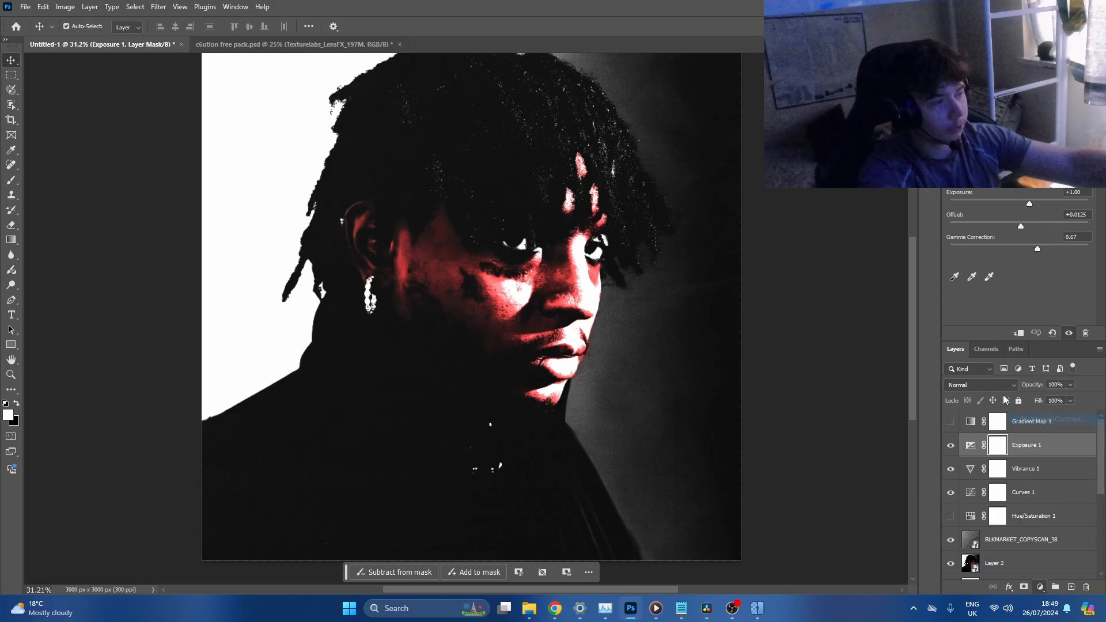
mouse_move(1019, 231)
mouse_down()
mouse_move(1061, 230)
mouse_move(1035, 205)
mouse_move(949, 202)
mouse_move(1042, 214)
mouse_move(1009, 208)
mouse_move(1018, 209)
mouse_up()
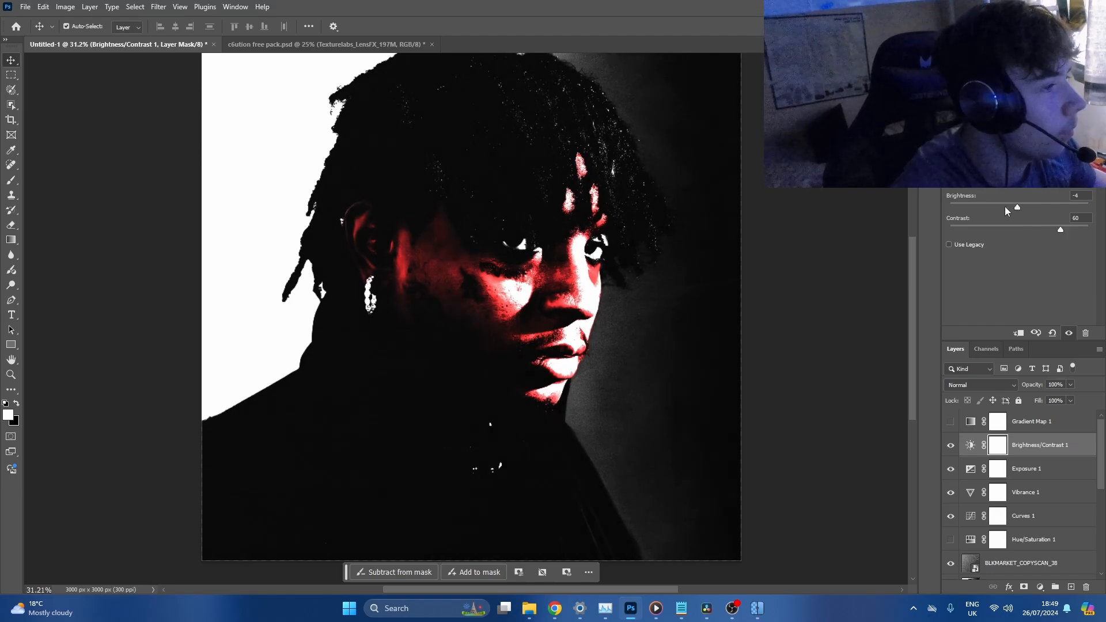
drag(699, 243, 662, 230)
scroll(662, 230, down, 3)
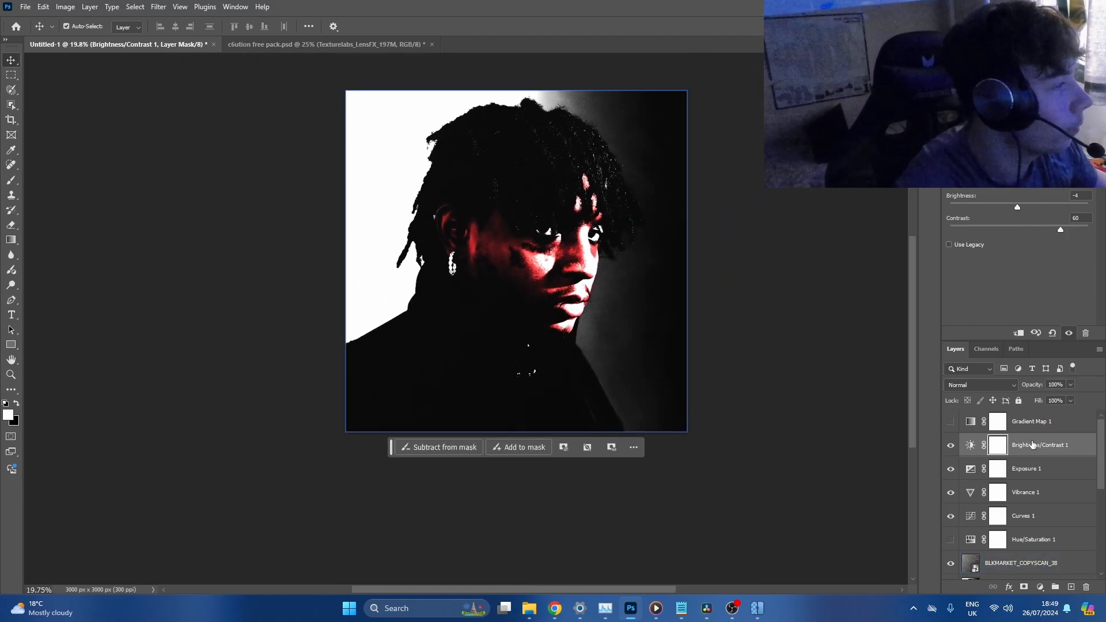
Add a solid color fill layer in gray 6a6a6a above the Brightness/Contrast adjustment
click(1040, 587)
click(1028, 386)
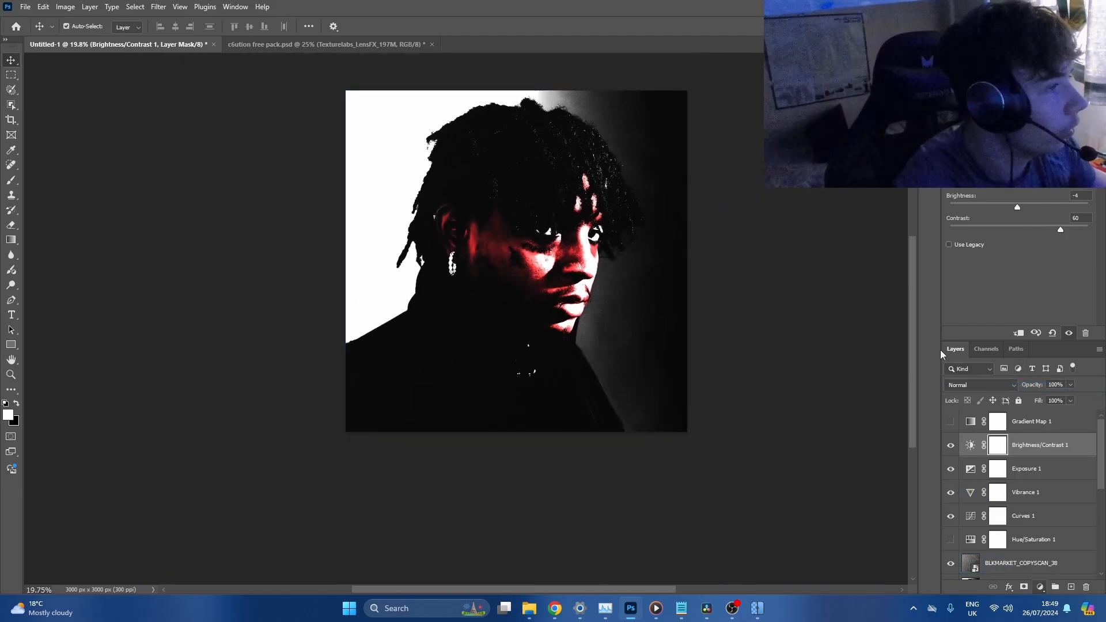
mouse_move(410, 199)
mouse_down()
mouse_move(365, 215)
mouse_move(370, 224)
mouse_up()
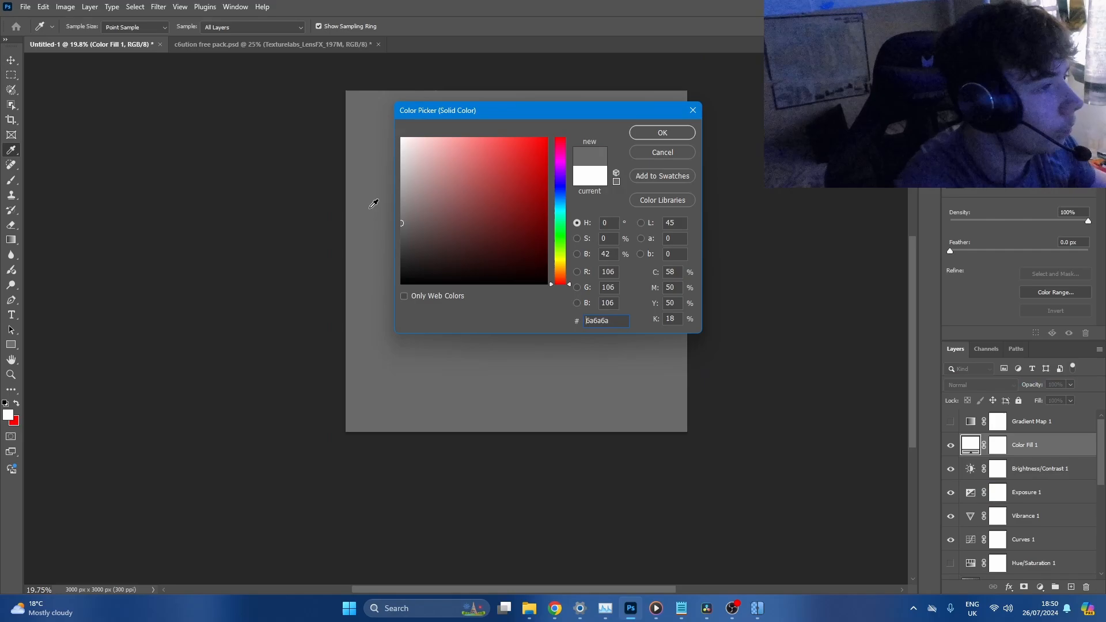
click(643, 135)
Convert the gray fill to a smart object, add uniform monochromatic noise, and set its blend mode to Overlay
click(158, 6)
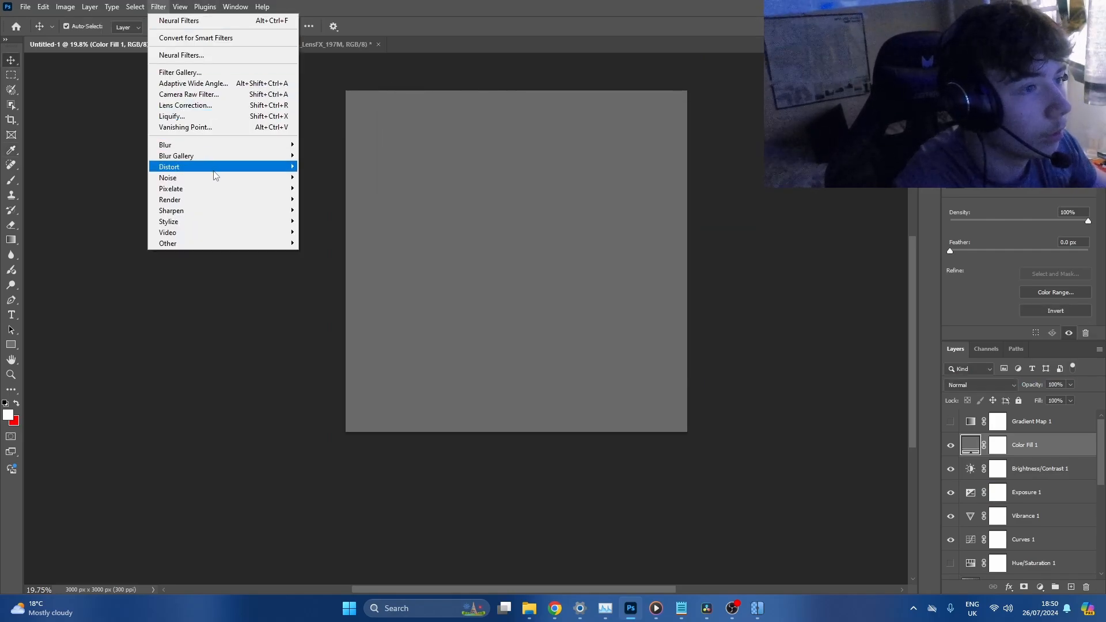
mouse_move(230, 181)
click(325, 177)
click(636, 224)
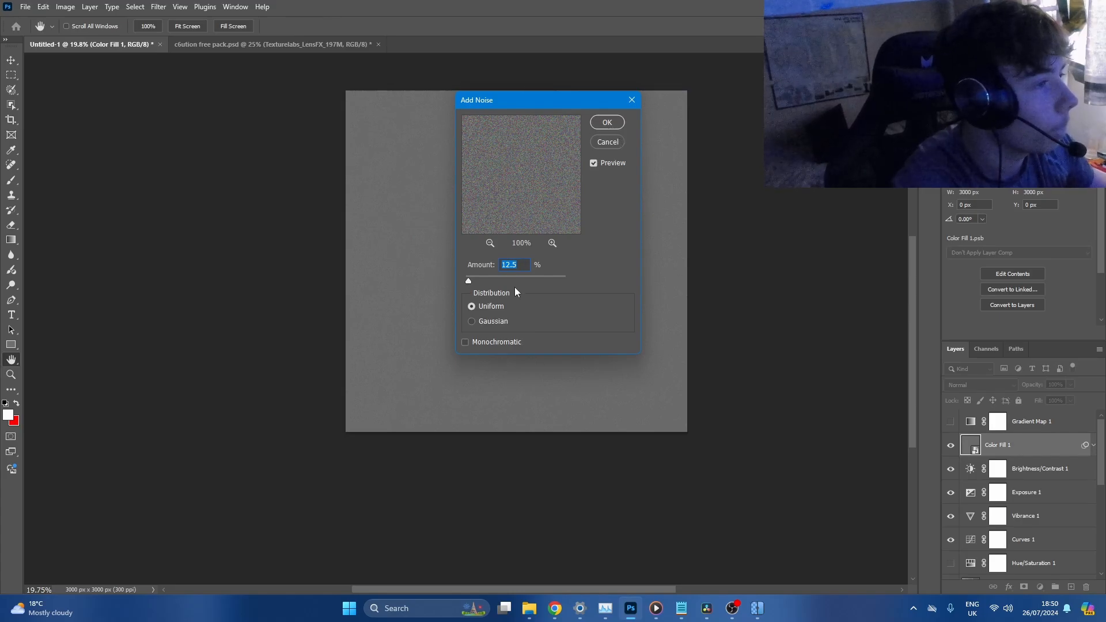
click(481, 321)
click(476, 308)
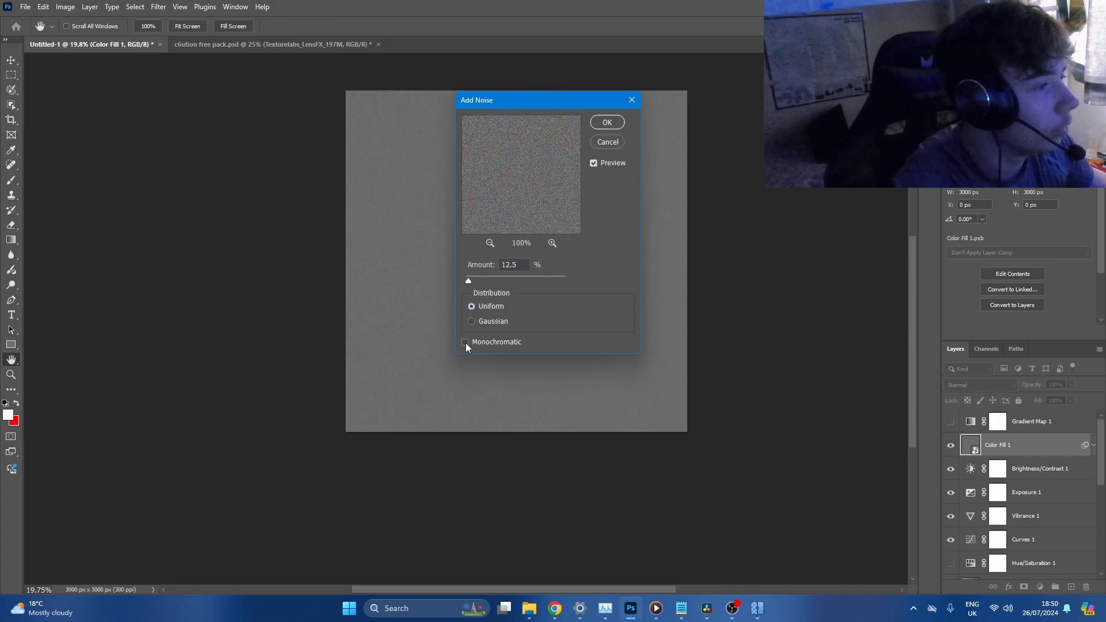
click(465, 342)
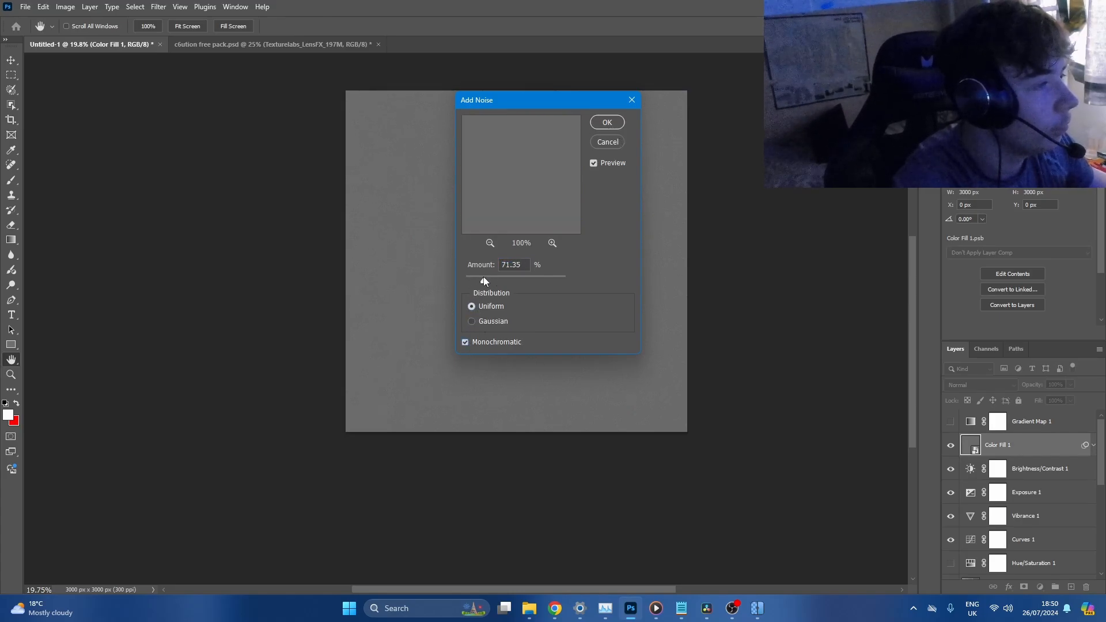
click(479, 277)
click(608, 122)
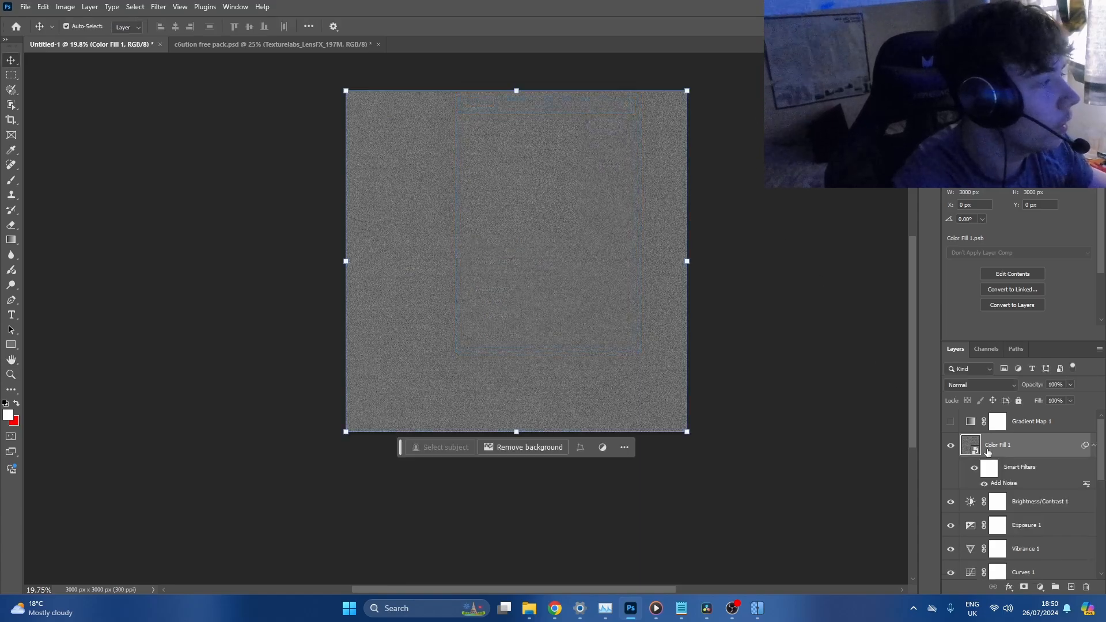
click(974, 385)
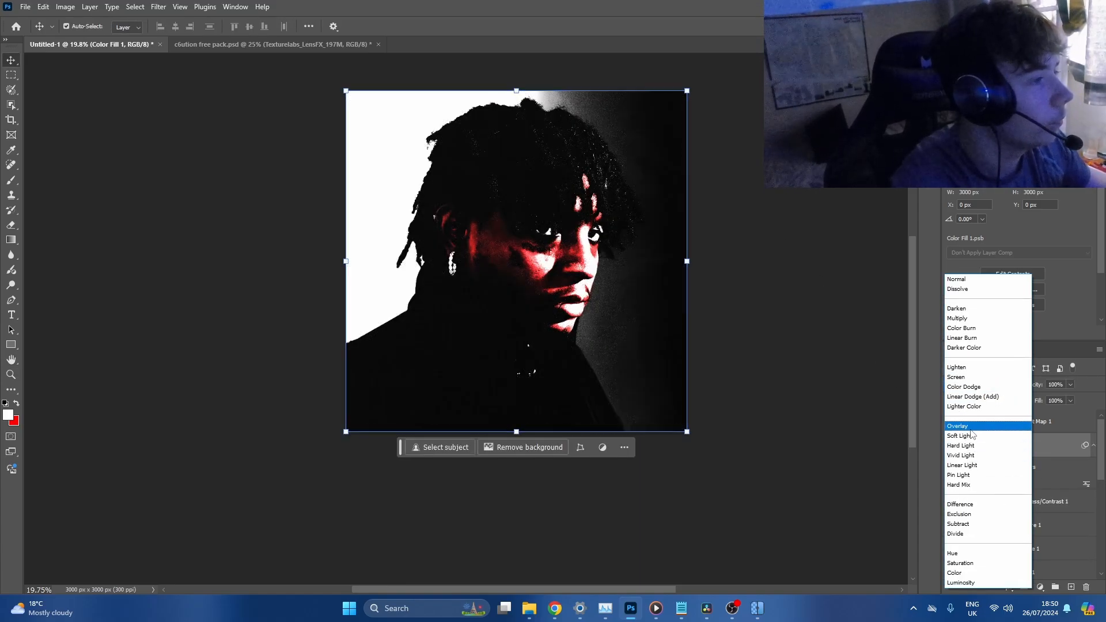
click(959, 426)
Free-transform Layer 2 to scale the portrait to 117.25% and rotate it -4.78°, reframing the face within the canvas
drag(517, 286, 418, 398)
drag(415, 359, 478, 282)
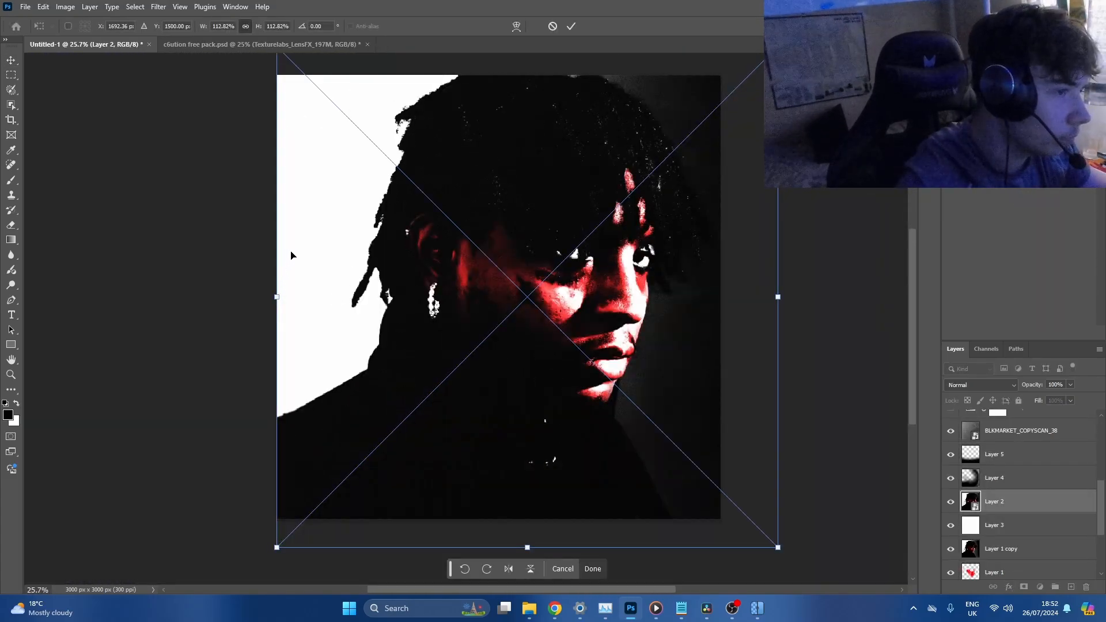
drag(406, 228, 403, 265)
drag(642, 363, 634, 356)
mouse_move(606, 279)
mouse_down()
mouse_move(546, 273)
mouse_move(607, 267)
mouse_up()
mouse_move(502, 318)
mouse_down()
mouse_move(521, 314)
mouse_move(522, 360)
mouse_move(502, 334)
mouse_up()
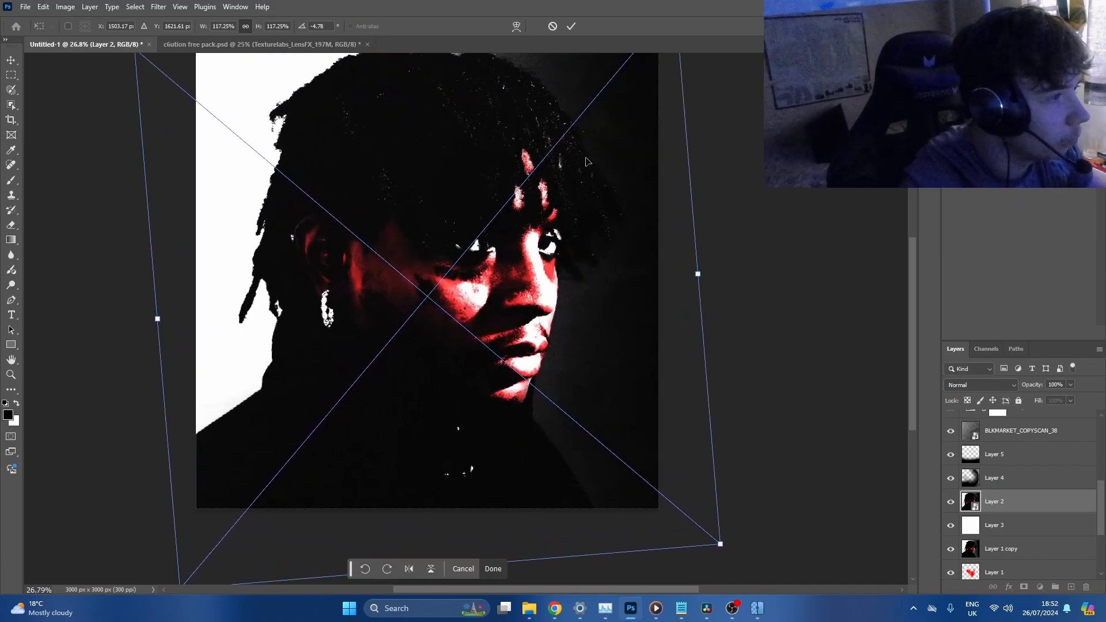
click(571, 27)
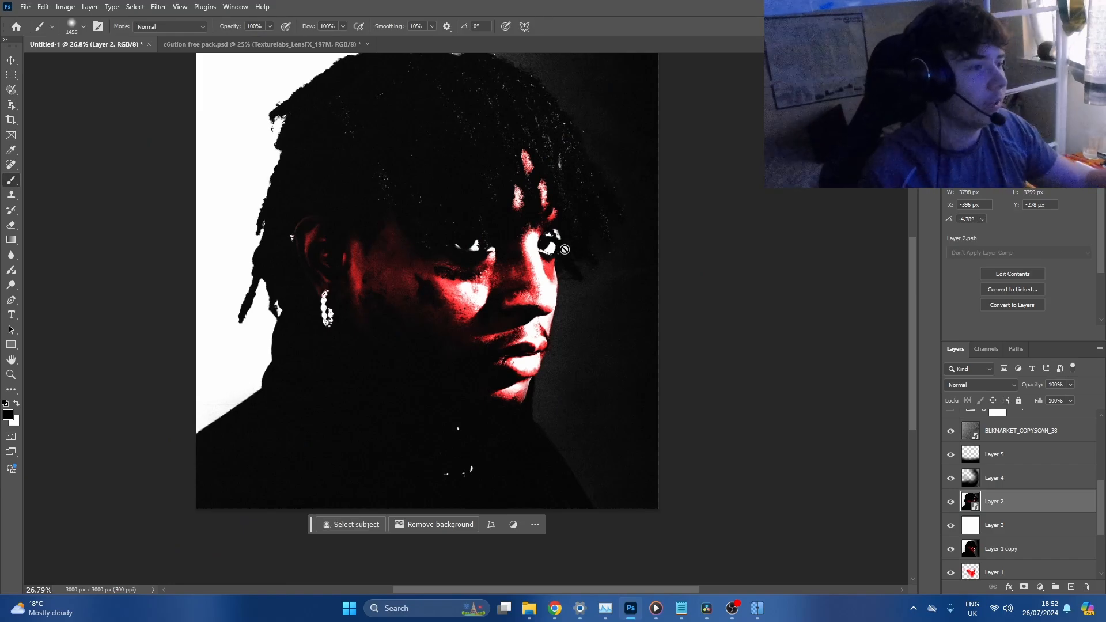
key(v)
mouse_move(529, 332)
mouse_down()
mouse_move(506, 299)
mouse_move(487, 296)
mouse_move(487, 321)
mouse_move(515, 335)
mouse_up()
mouse_move(533, 195)
mouse_down()
mouse_move(570, 193)
mouse_move(545, 195)
mouse_move(554, 194)
mouse_up()
drag(491, 250, 578, 313)
drag(578, 313, 463, 254)
mouse_move(525, 282)
mouse_down()
mouse_move(491, 279)
mouse_move(547, 288)
mouse_up()
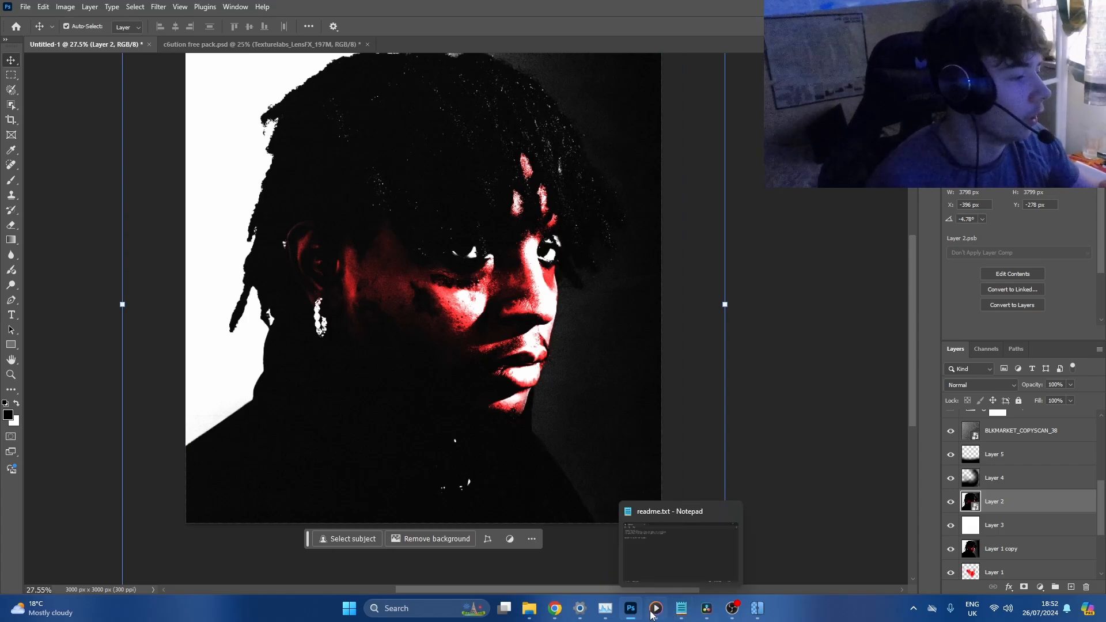
Switch to Chrome and search the web in a new tab for a parental advisory label
mouse_move(569, 611)
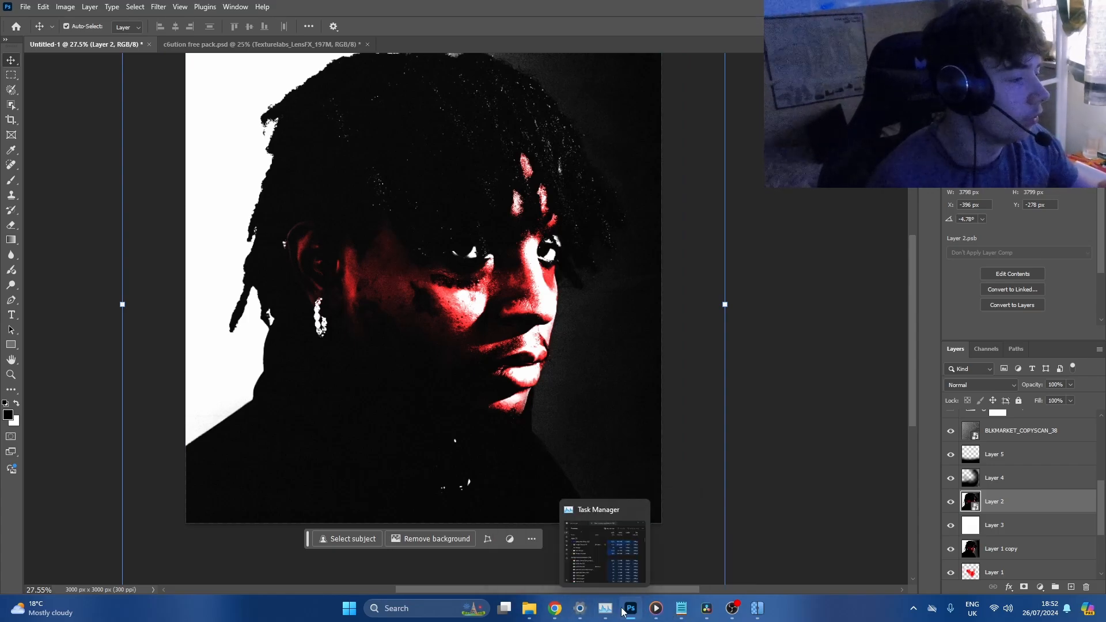
click(555, 609)
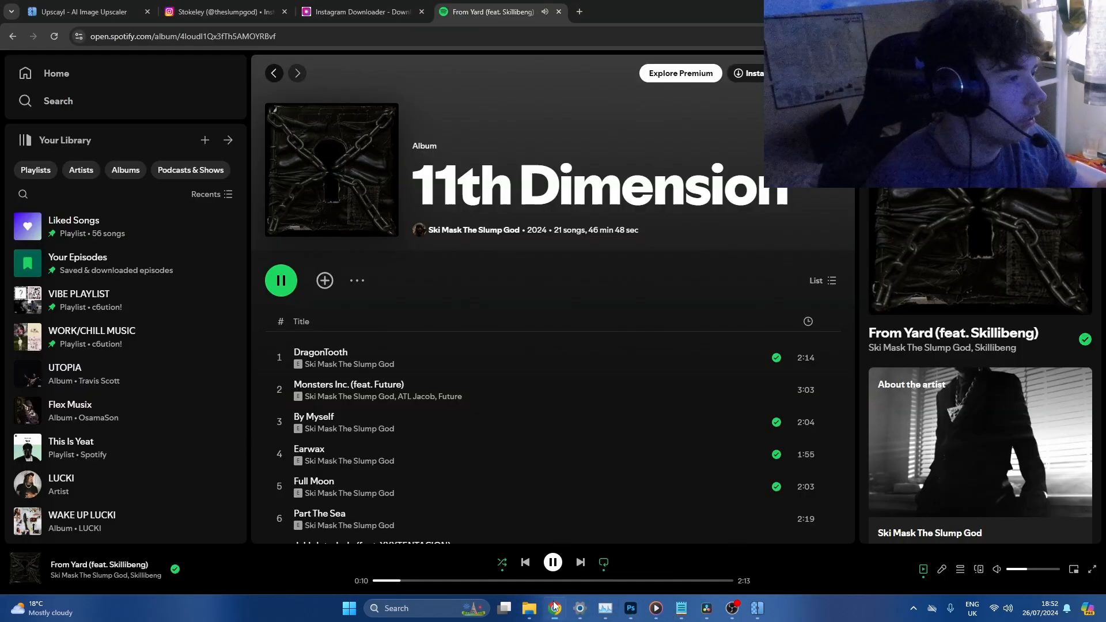
click(579, 12)
text(pare)
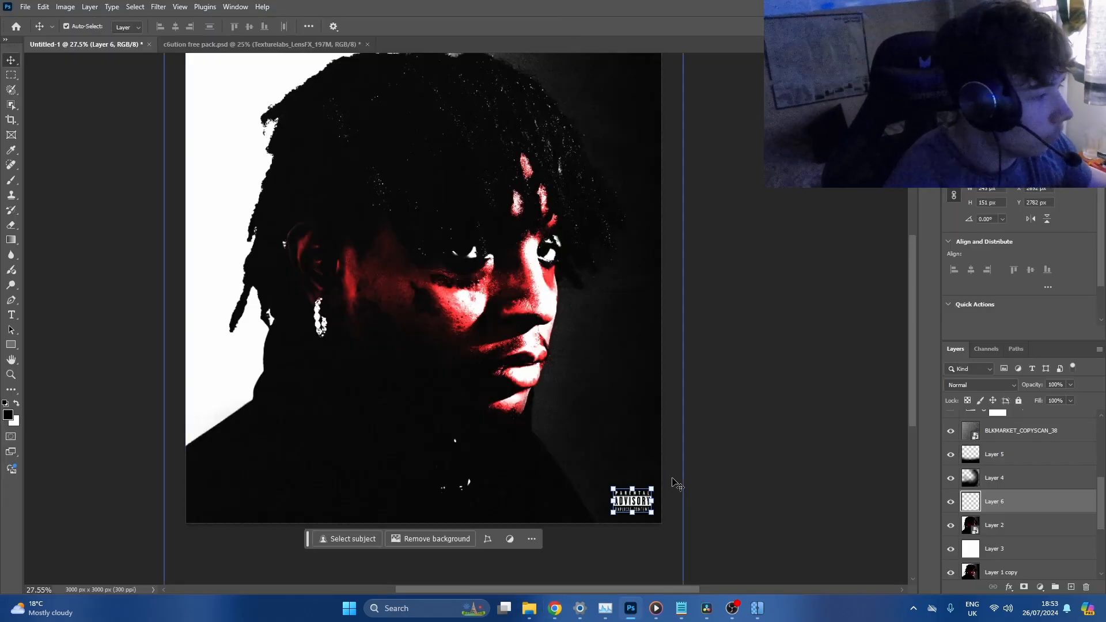
Move the Parental Advisory label layer, Layer 6, to the top of the layer stack
drag(1064, 494, 1014, 360)
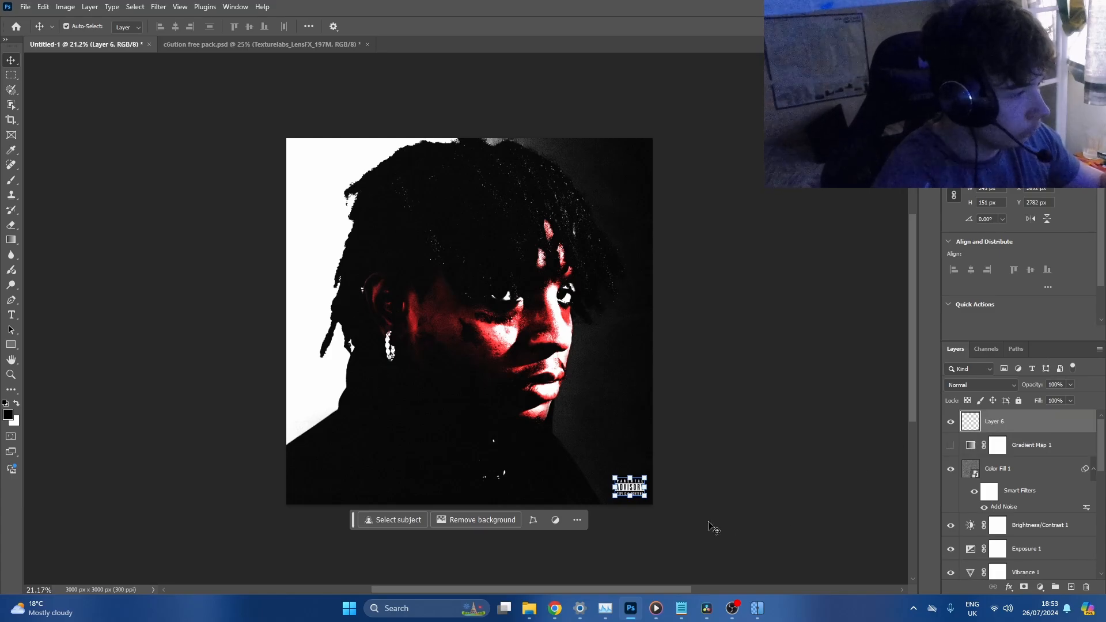
drag(614, 372, 599, 315)
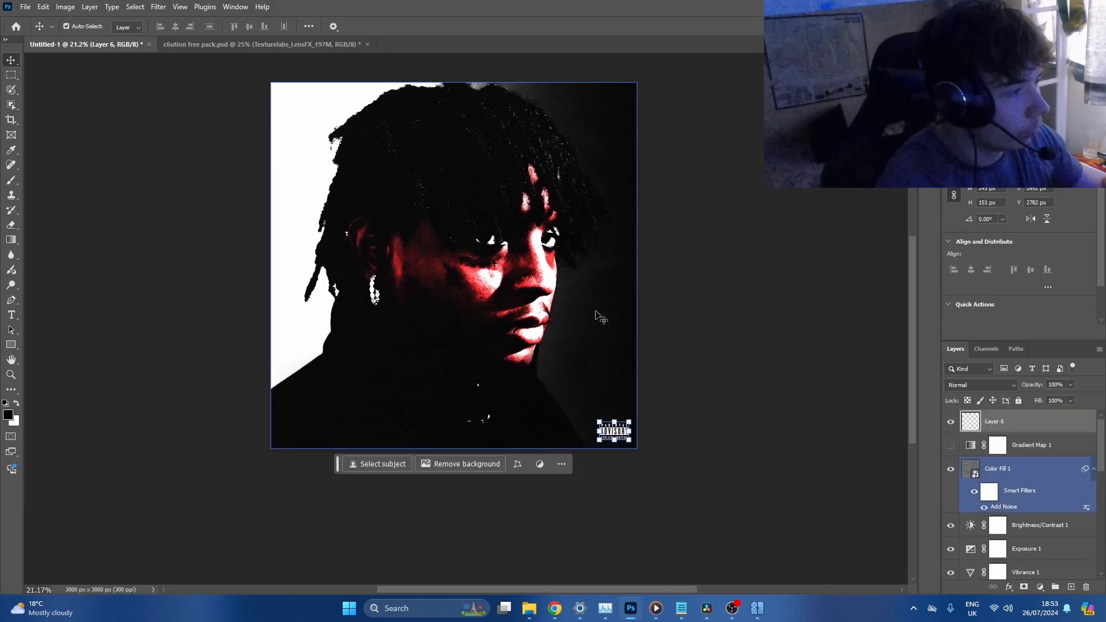
Add a Color Lookup adjustment layer directly above Brightness/Contrast 1
click(1055, 443)
key(ctrl+0)
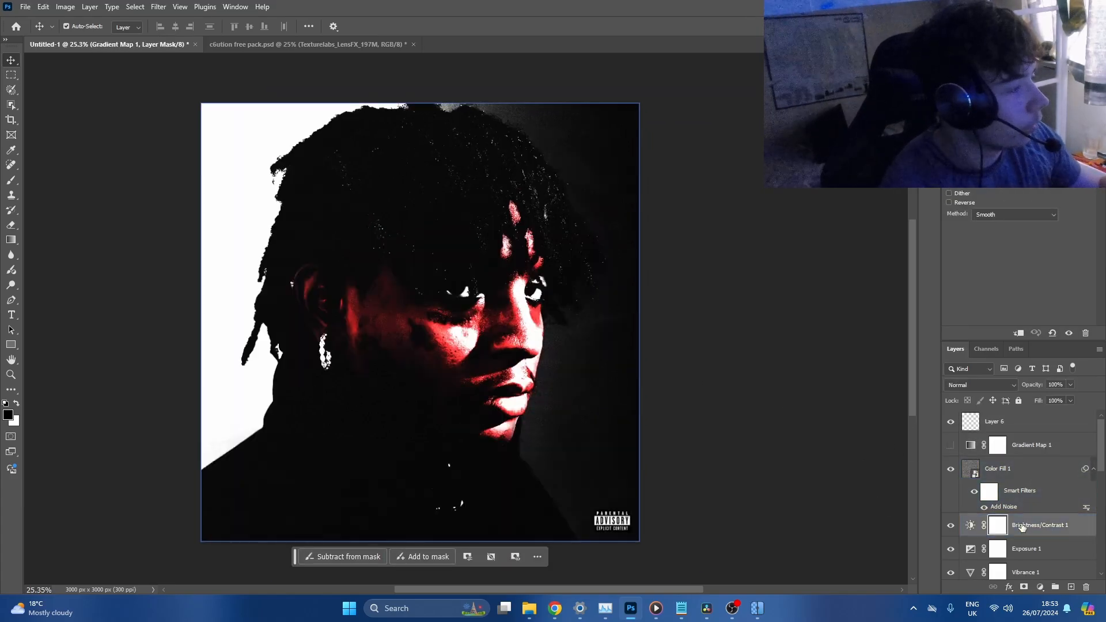
click(1040, 589)
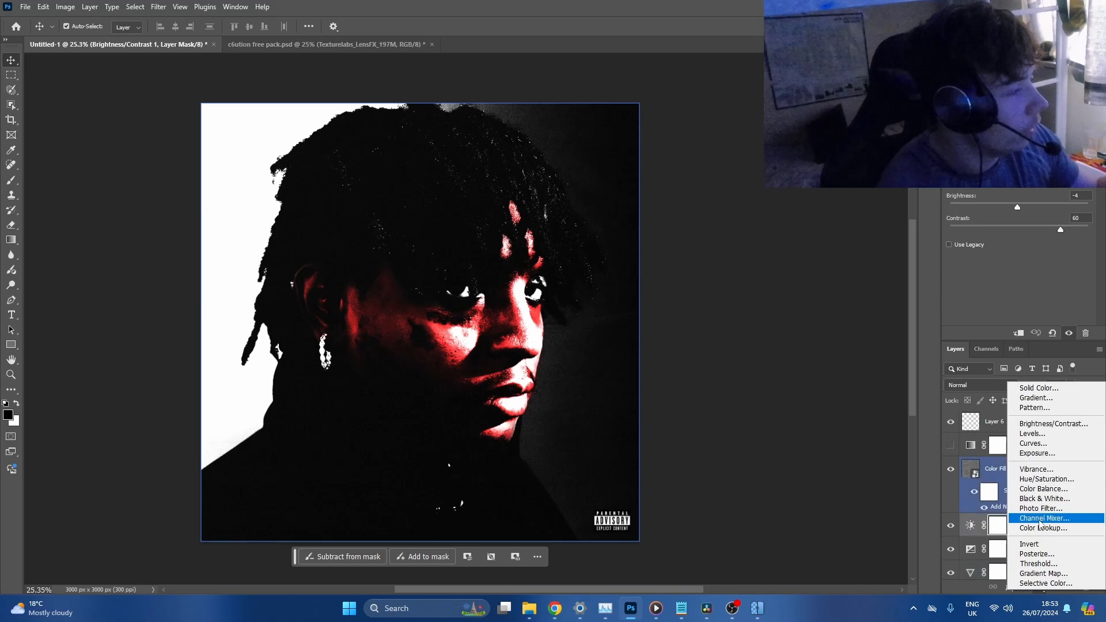
click(1042, 529)
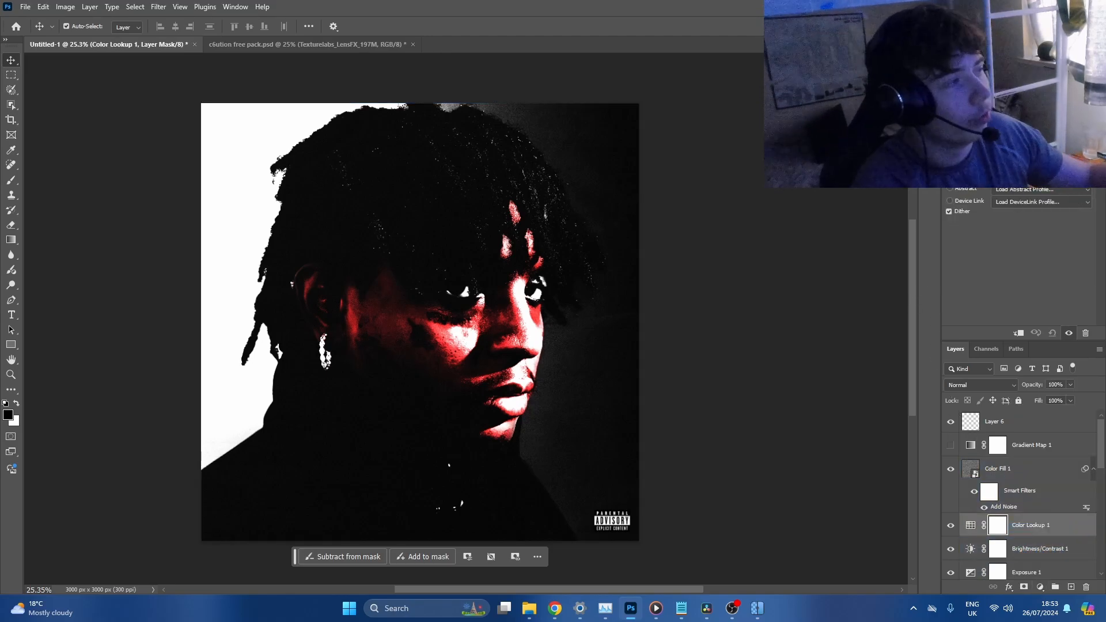
click(1026, 192)
click(1025, 191)
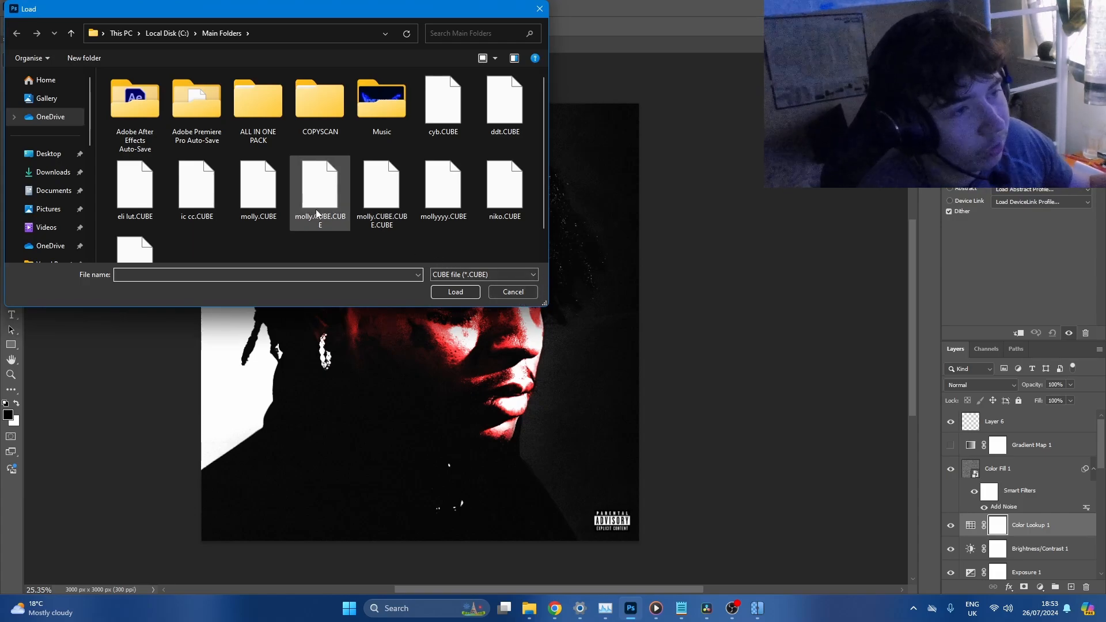
click(53, 172)
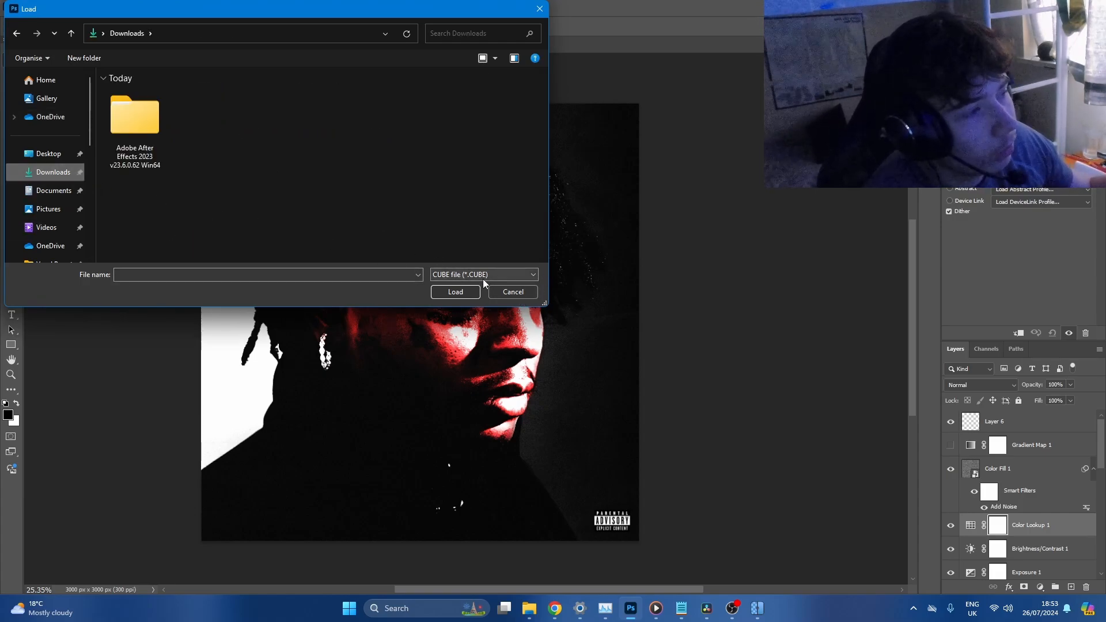
click(513, 292)
Load the UAP 17.3DL LUT from the ULTIMATE ADJUSTMENT PACK V1 folder in Downloads into Color Lookup 1
click(1023, 176)
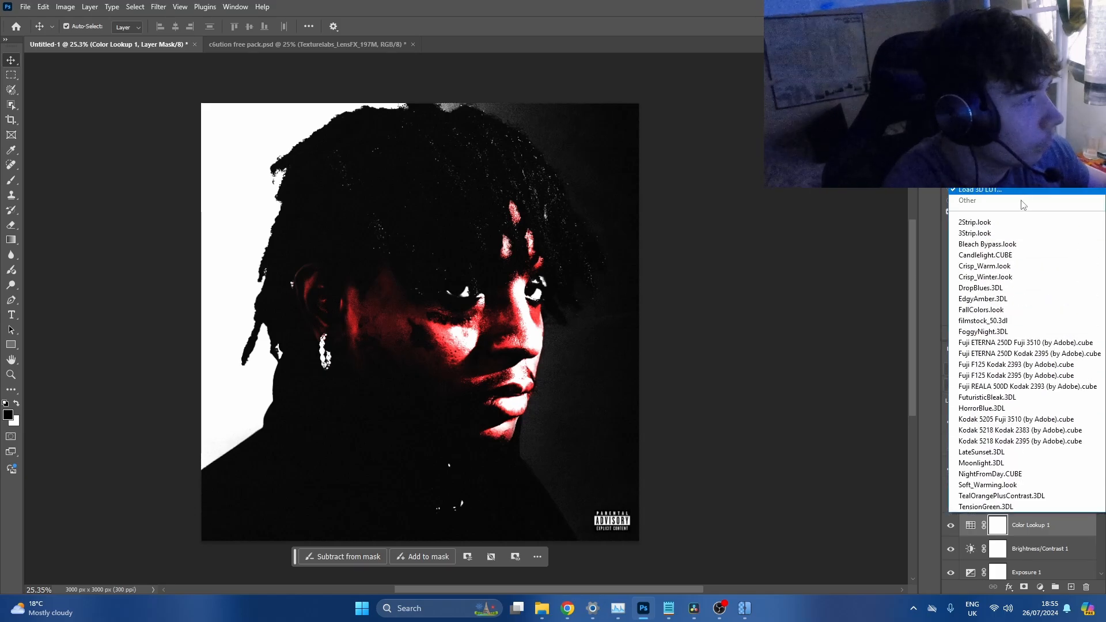
click(1002, 190)
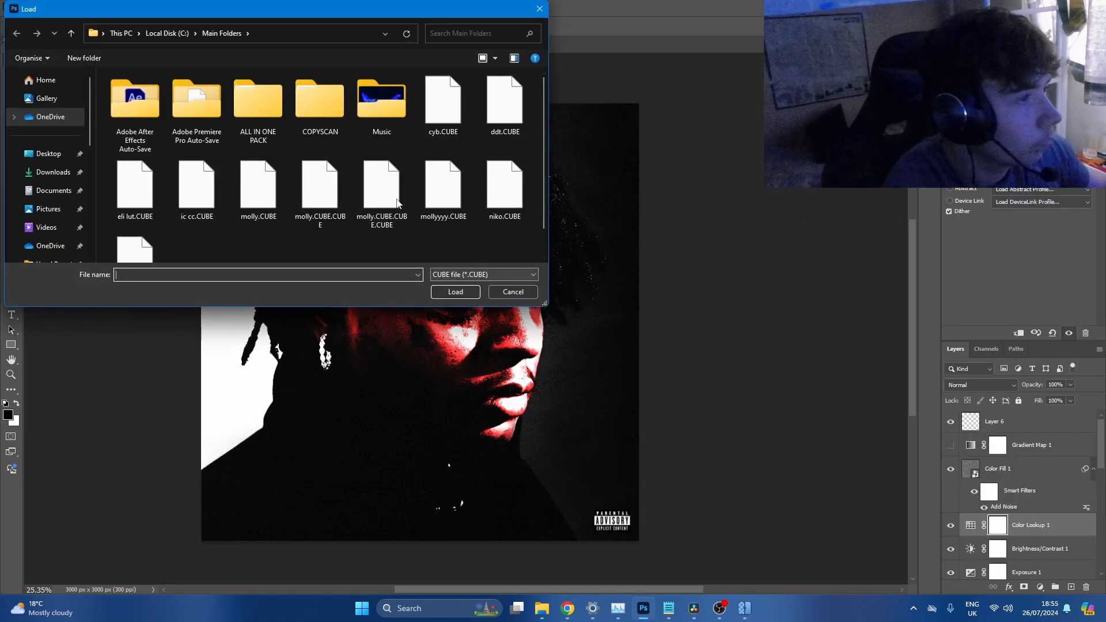
click(39, 178)
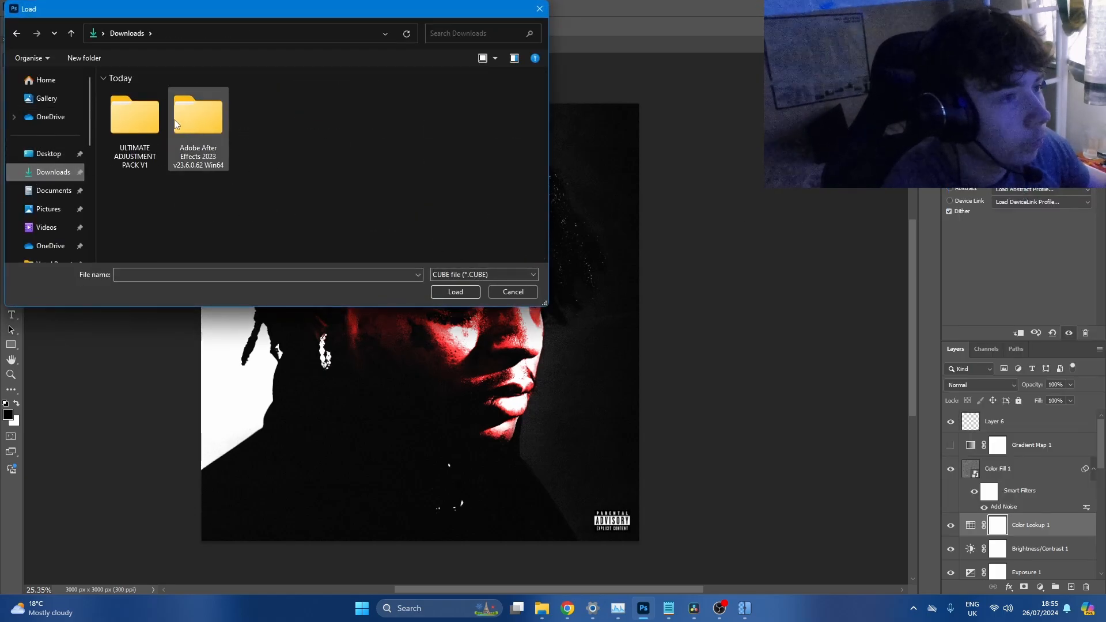
double_click(144, 124)
click(473, 278)
click(482, 292)
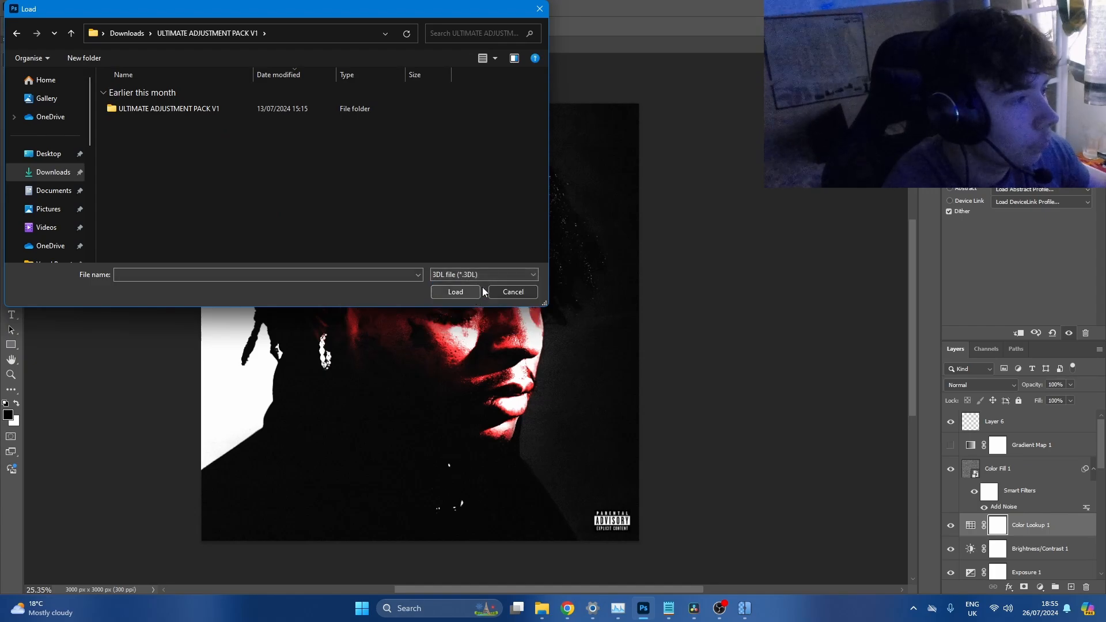
double_click(277, 109)
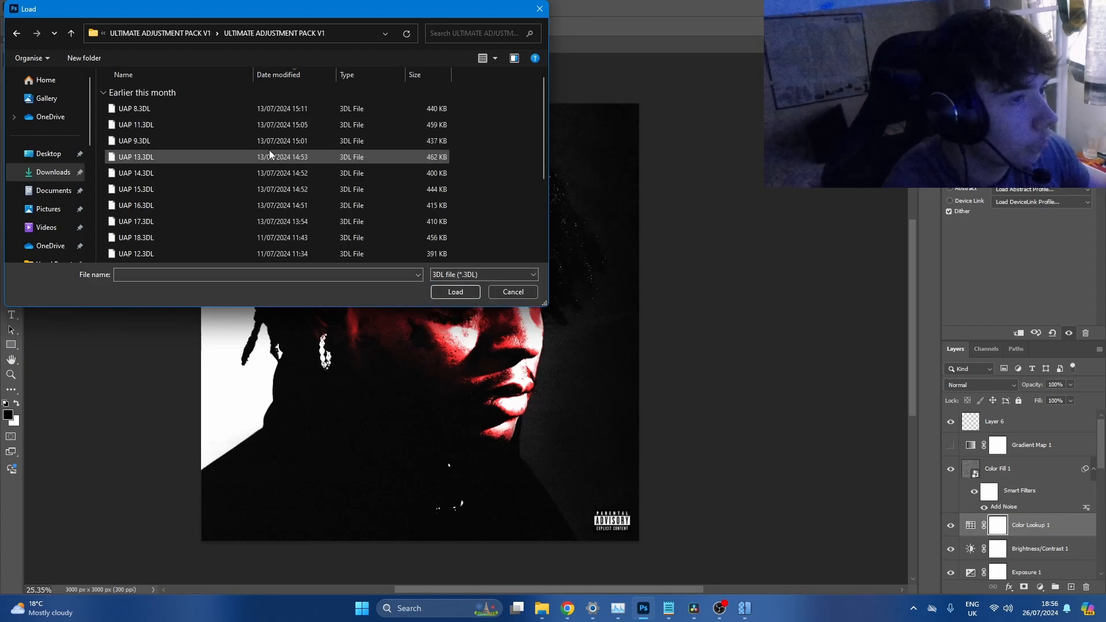
double_click(258, 218)
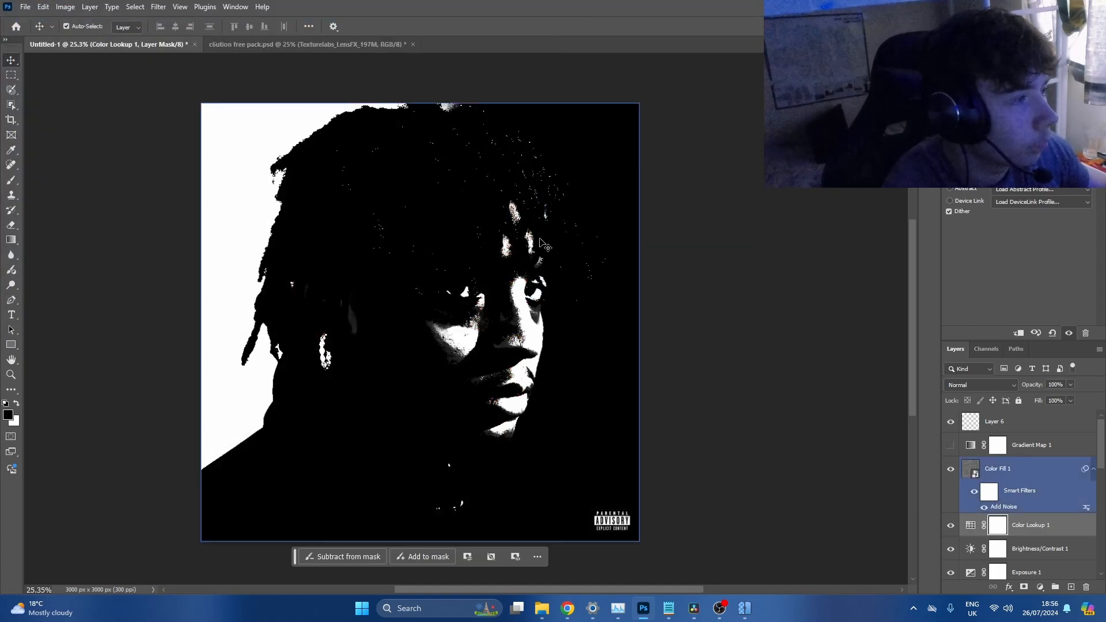
Replace Color Lookup 1's LUT with another 3DL file from the ULTIMATE ADJUSTMENT PACK V1 folder
click(1032, 179)
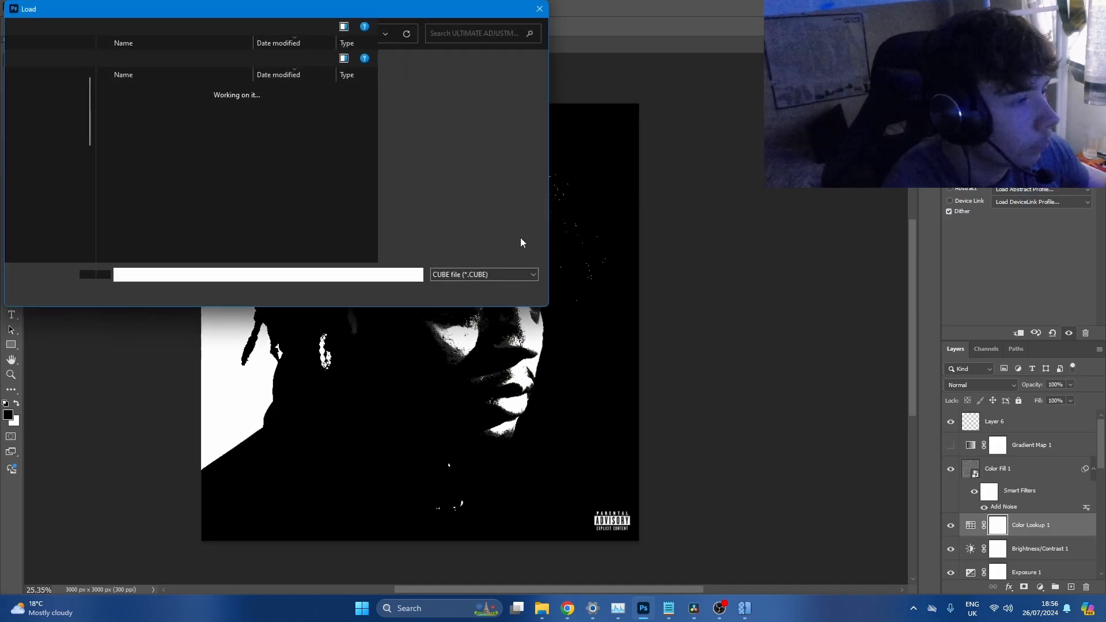
click(484, 274)
click(464, 294)
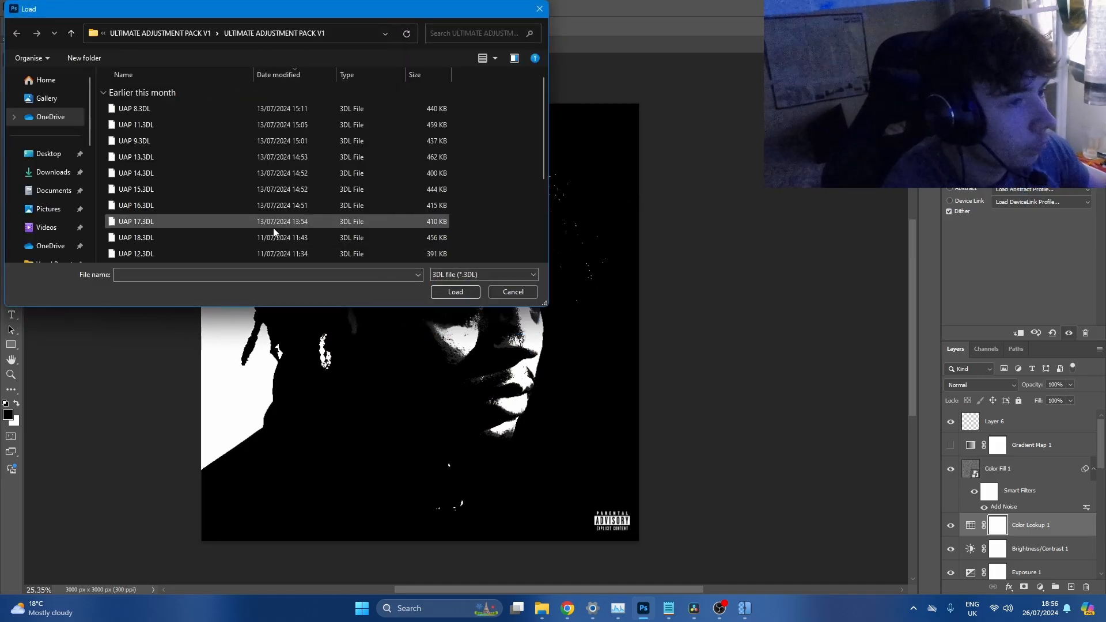
scroll(274, 228, down, 1)
double_click(263, 238)
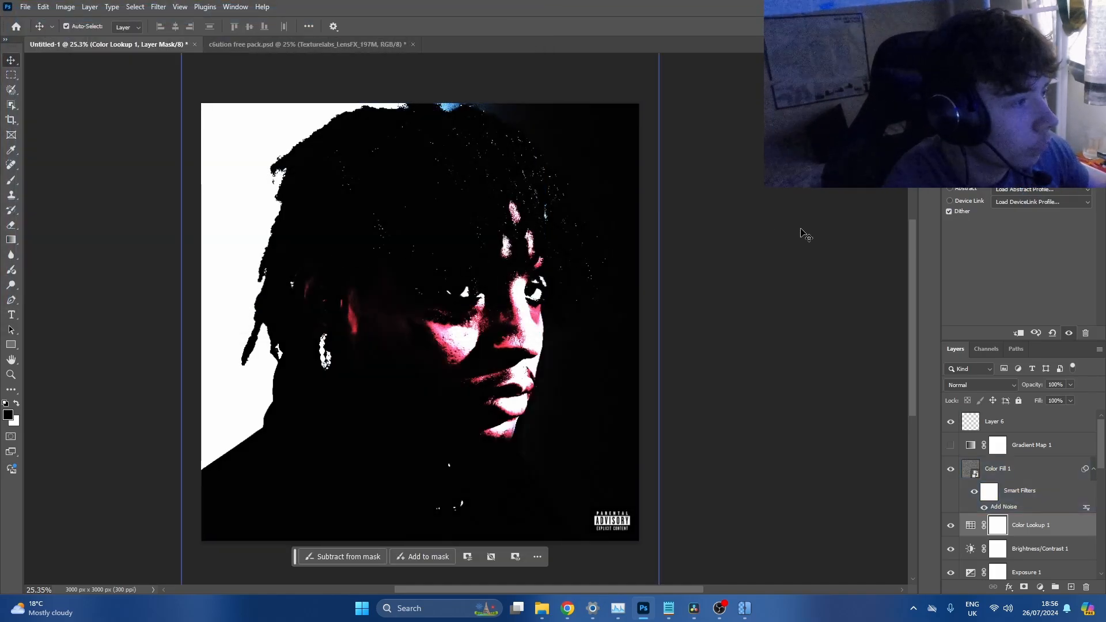
Compare the portrait with Color Lookup 1 hidden and shown, checking the LUT's effect on the face and background
click(948, 527)
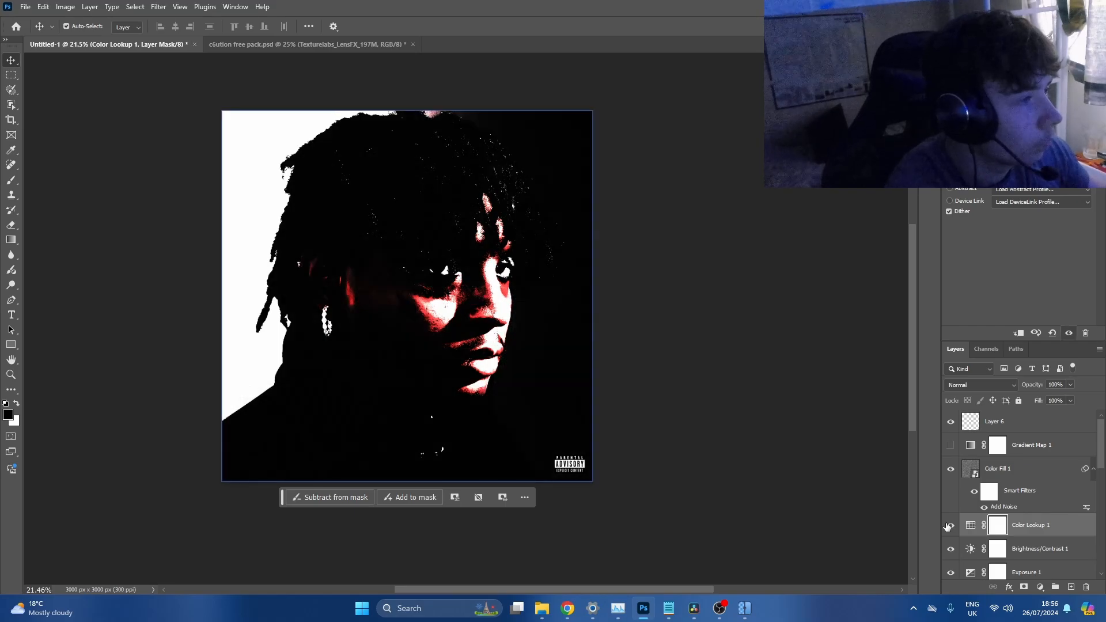
drag(442, 286, 495, 248)
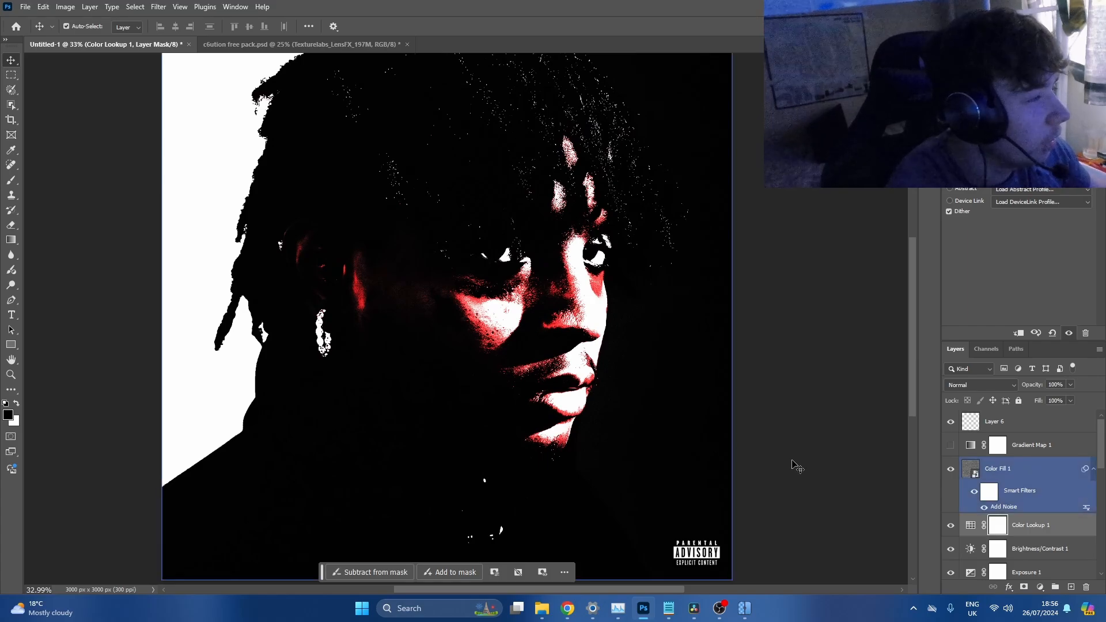
click(950, 526)
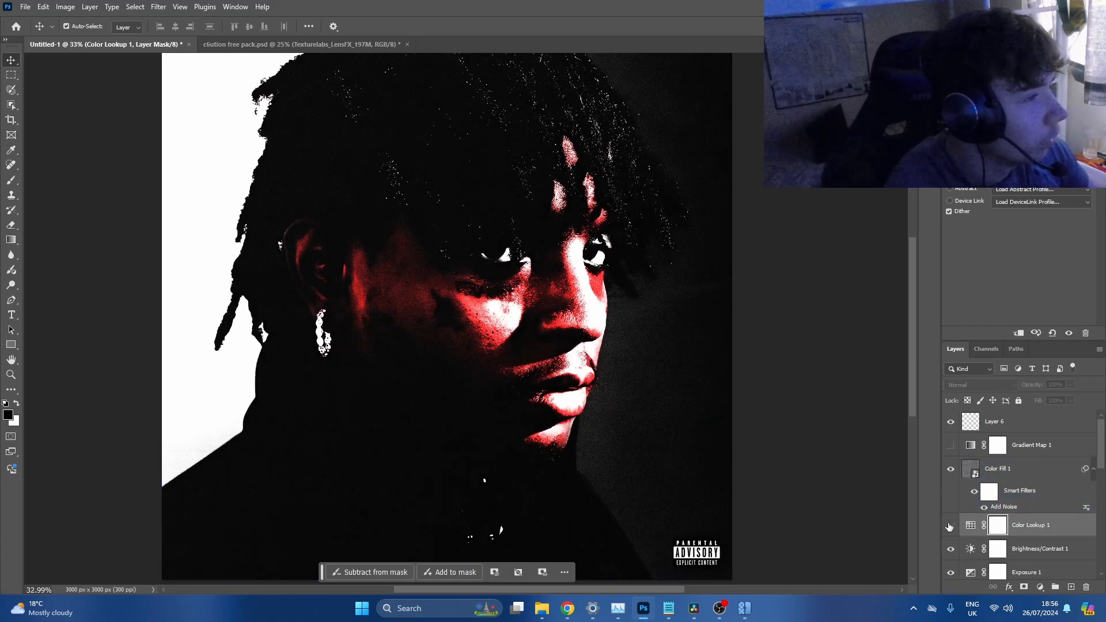
click(950, 526)
Set Color Lookup 1's blend mode to Darken and its fill to 84%, keeping it directly above Brightness/Contrast 1
drag(1039, 552, 1035, 428)
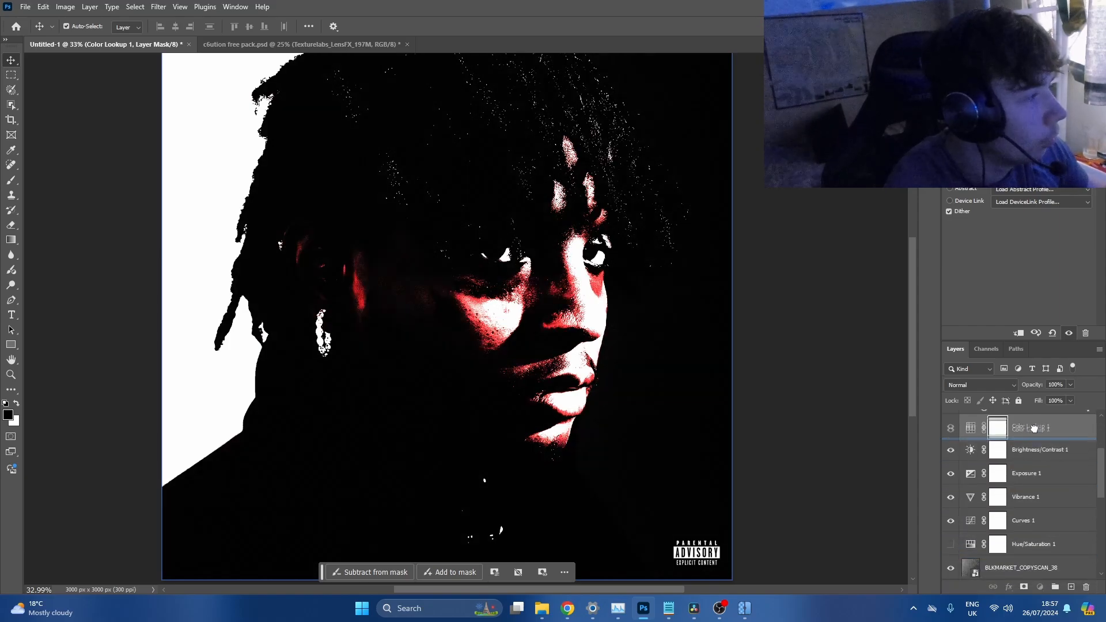
click(967, 385)
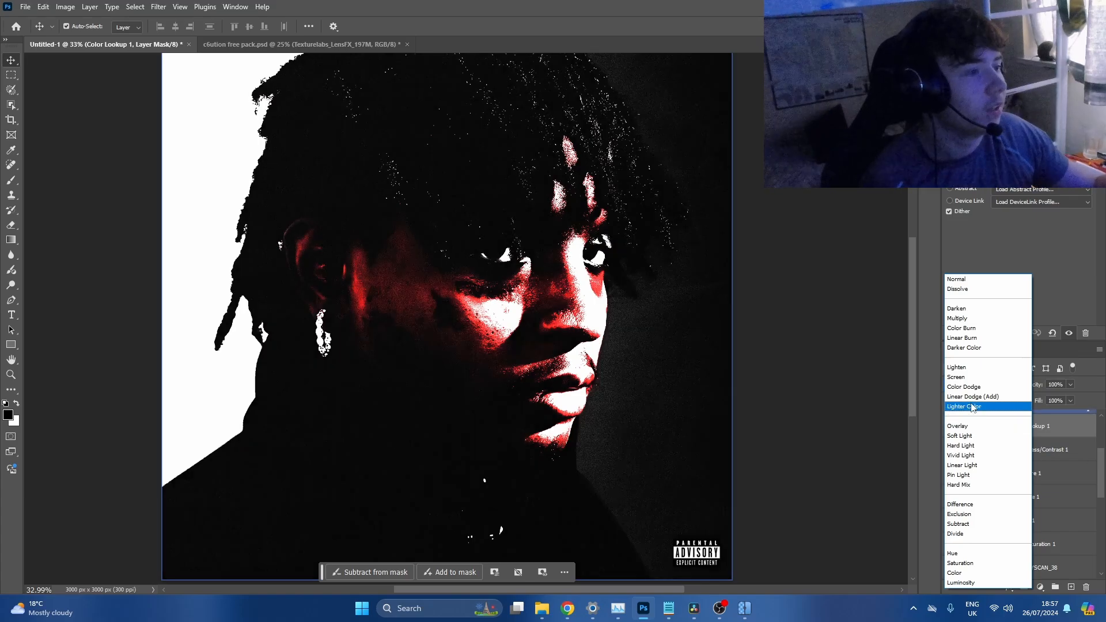
click(972, 310)
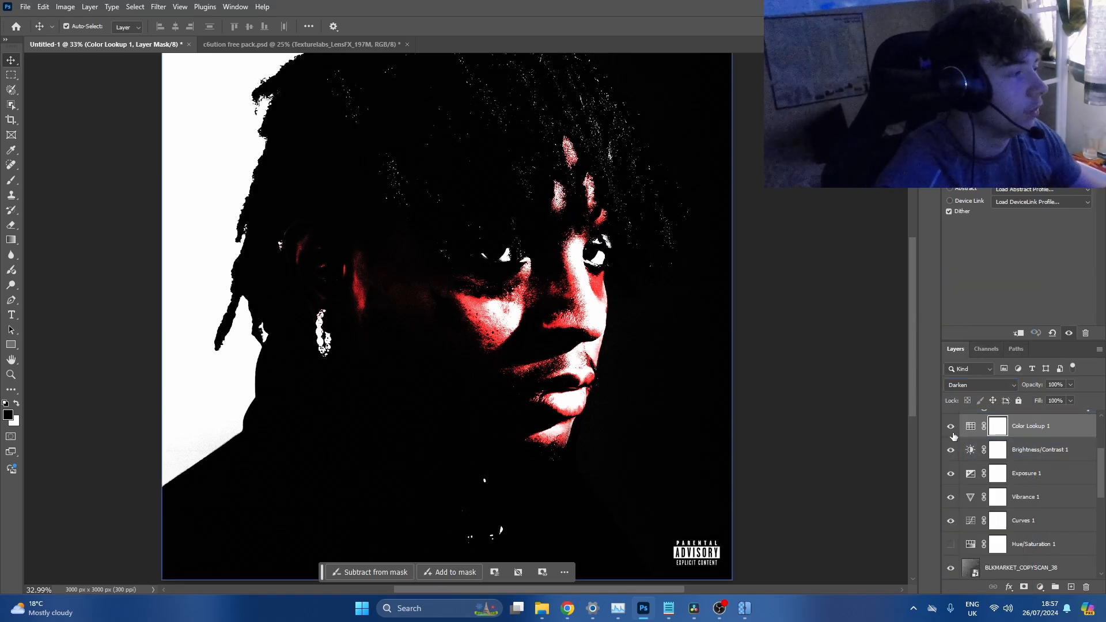
drag(659, 347, 603, 347)
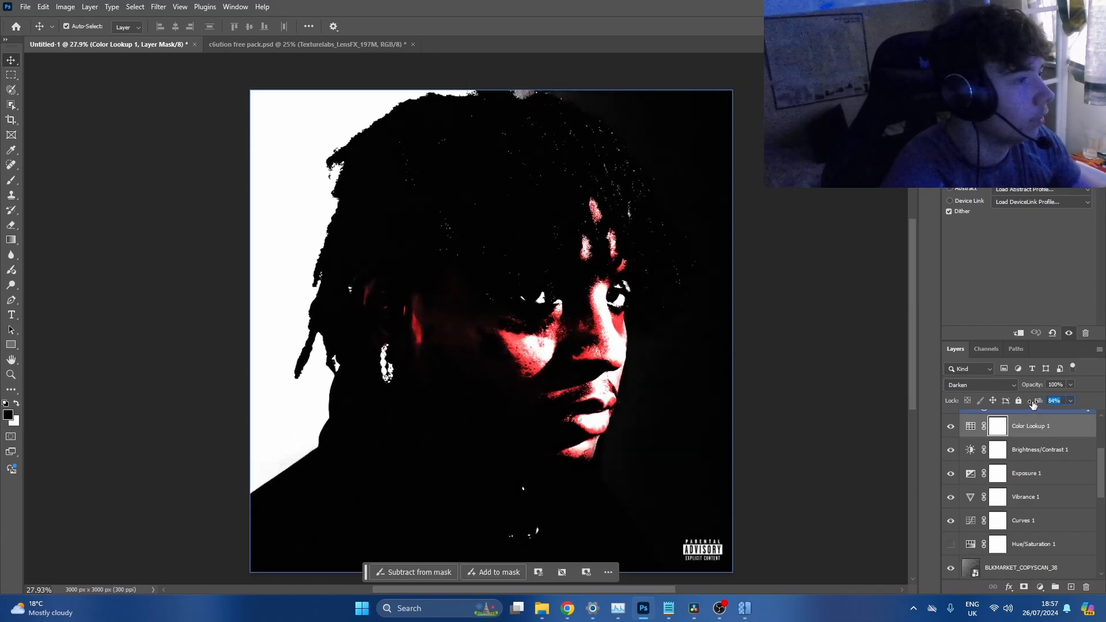
Inspect the face up close and the full cover, toggling Color Lookup 1's visibility to judge the toned-down LUT
scroll(667, 311, up, 6)
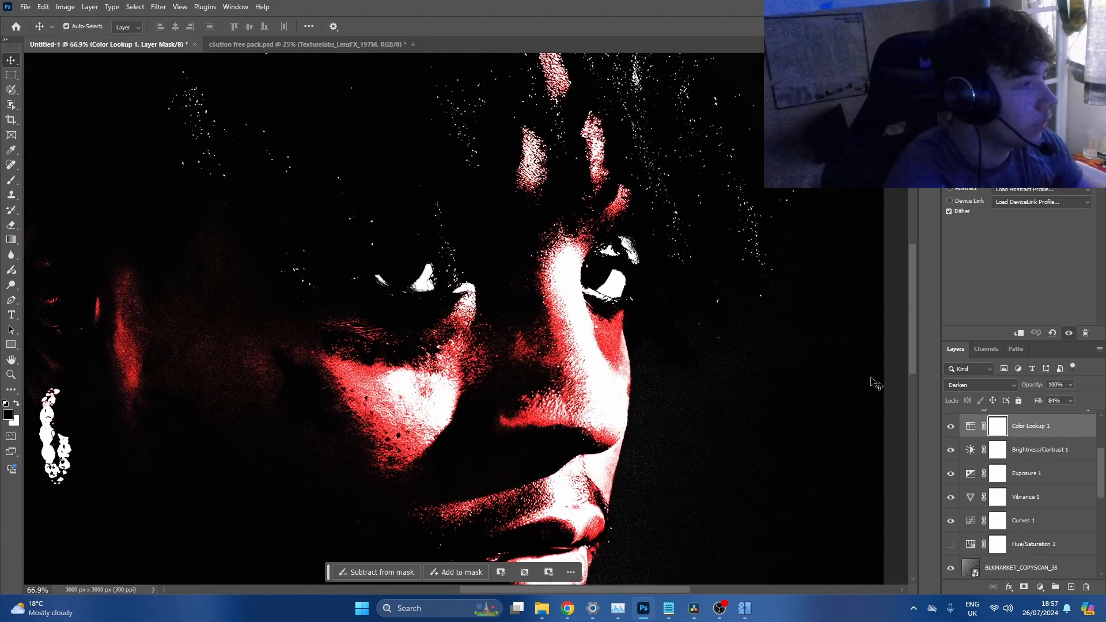
click(952, 427)
scroll(746, 326, down, 5)
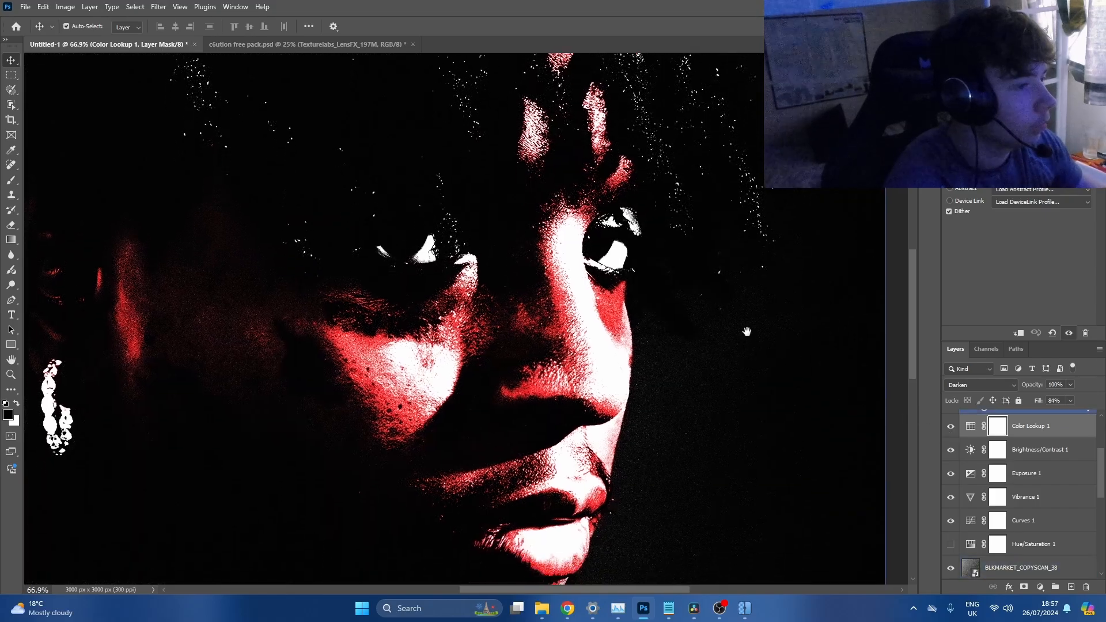
scroll(630, 259, down, 1)
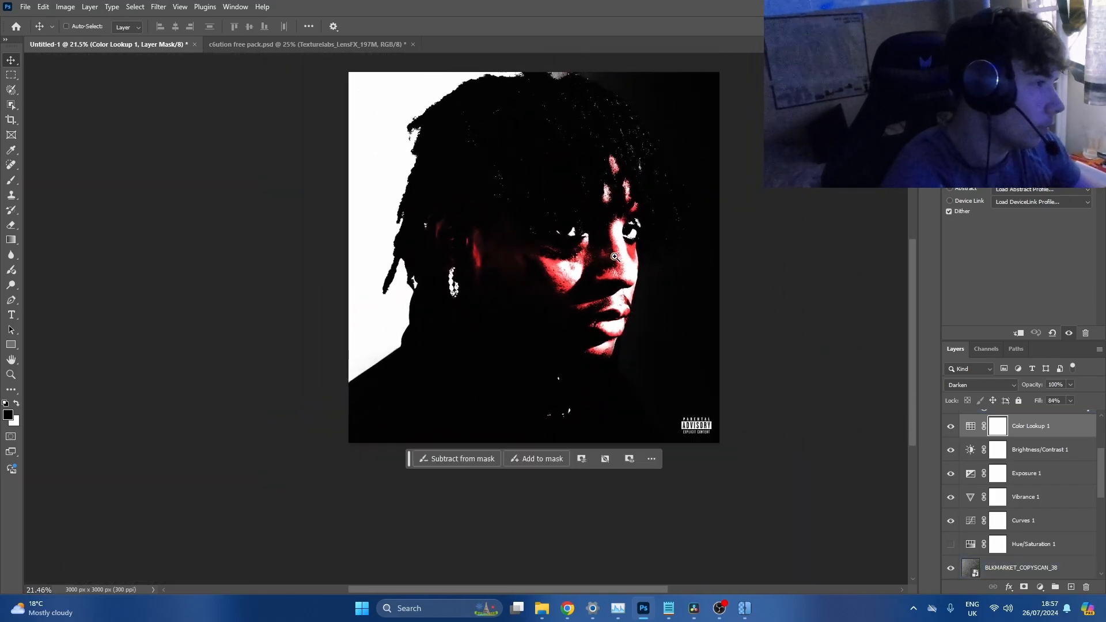
scroll(634, 261, up, 6)
scroll(667, 267, down, 2)
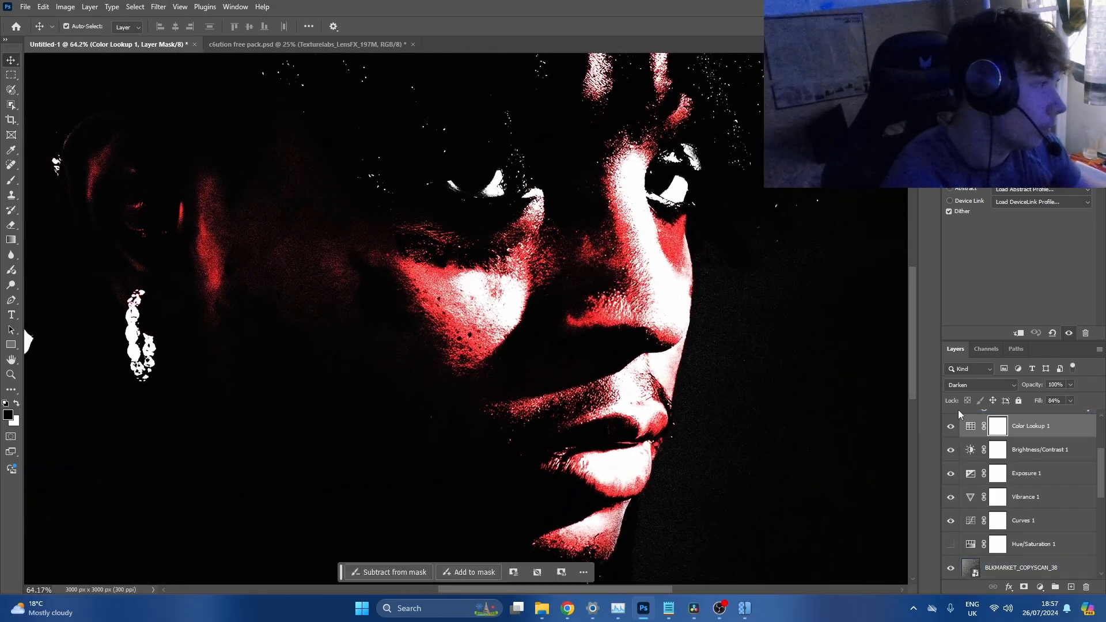